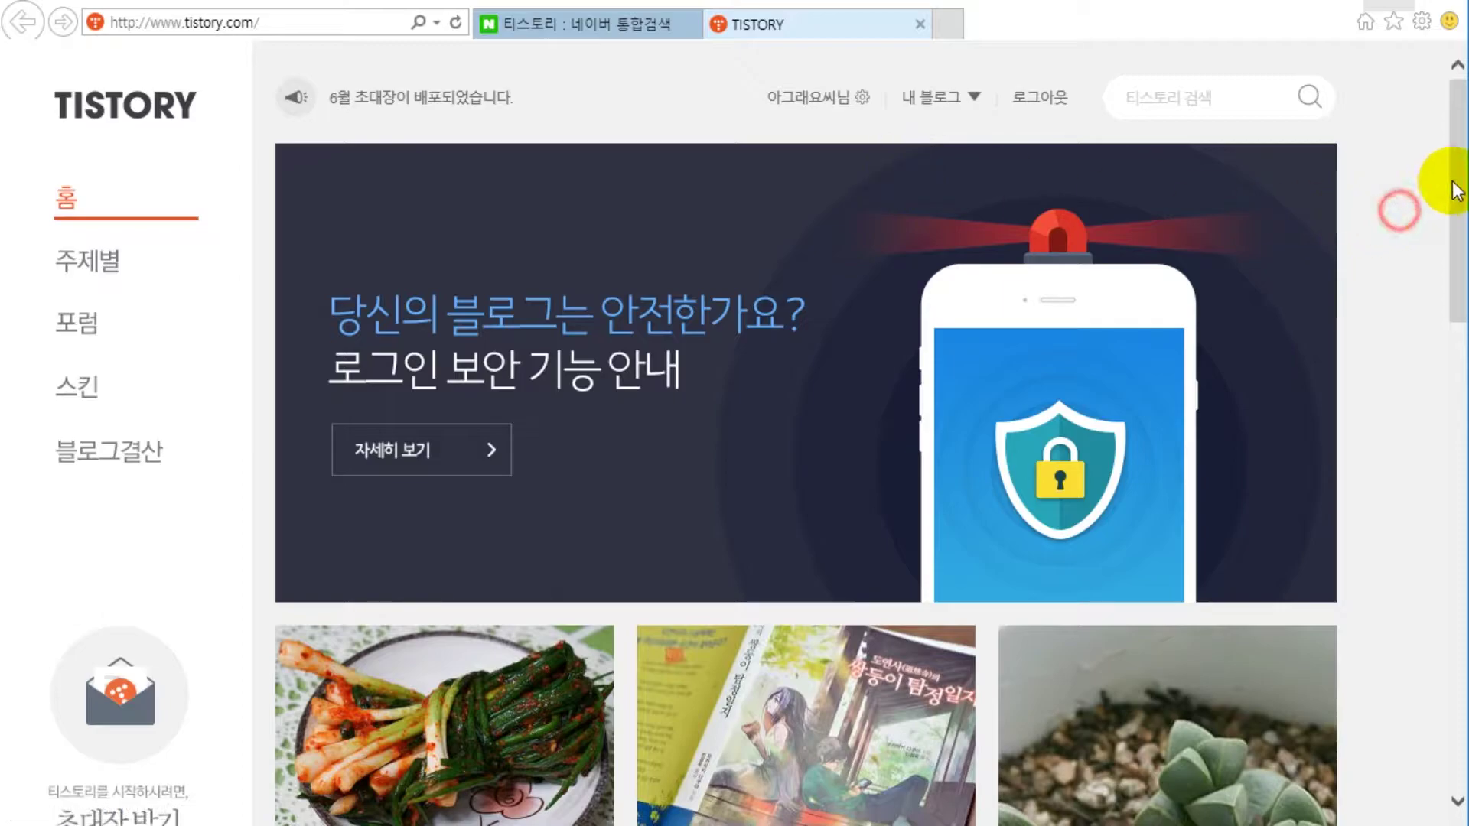
Look over the featured posts on the Tistory home page
drag(1456, 159, 1429, 308)
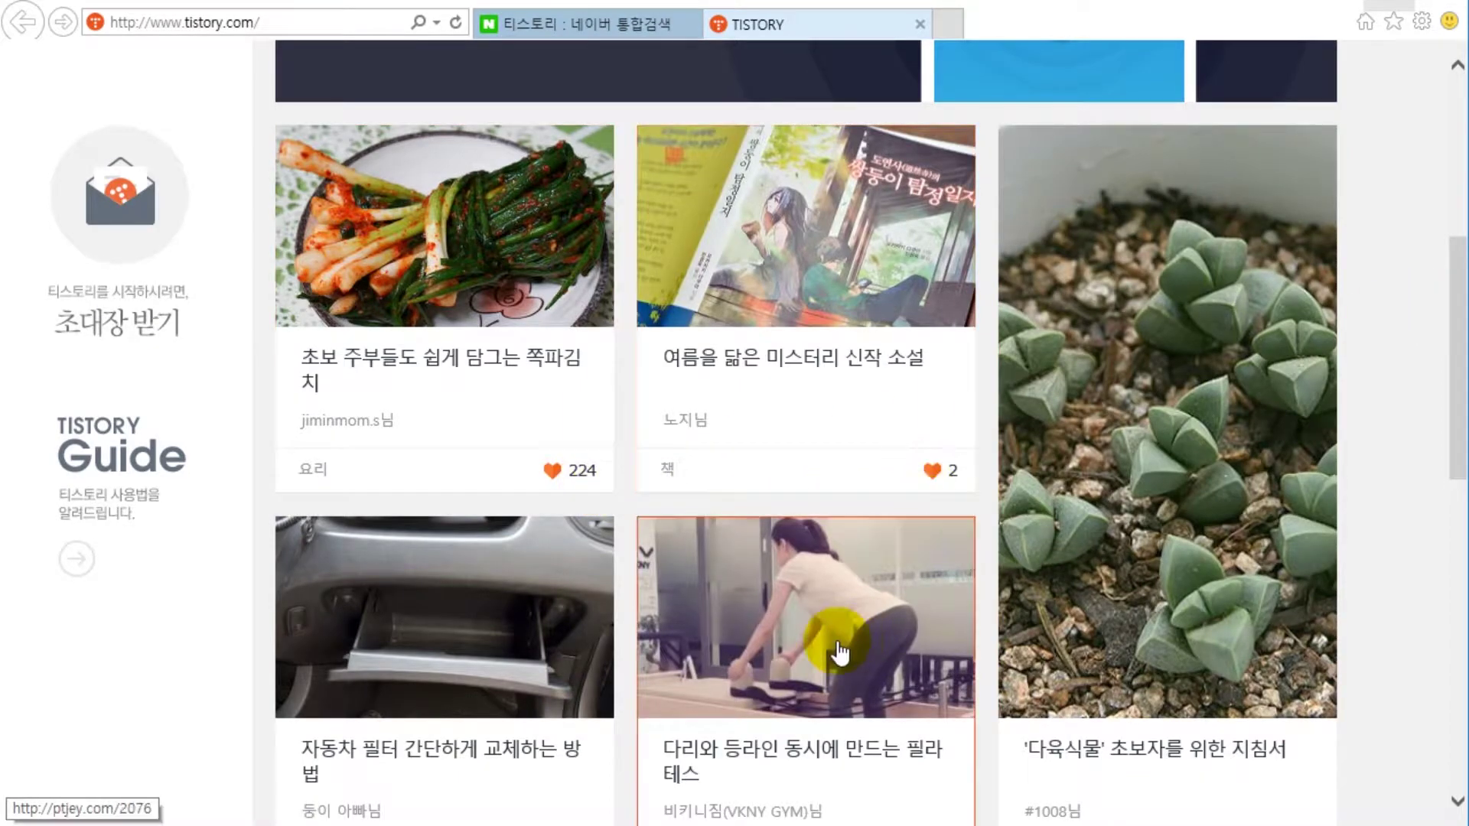
drag(1456, 327, 1433, 141)
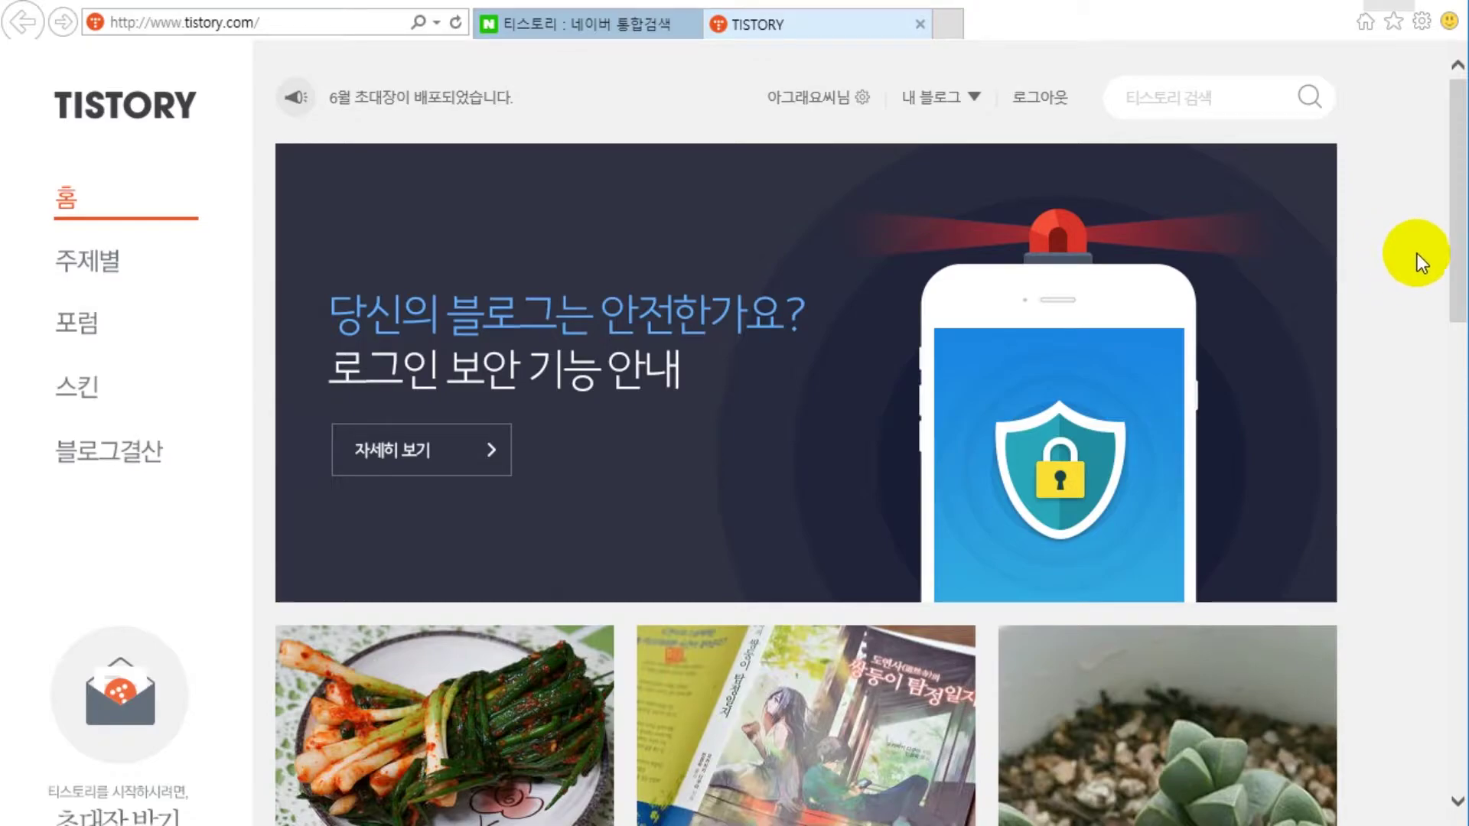
drag(1457, 234, 1453, 387)
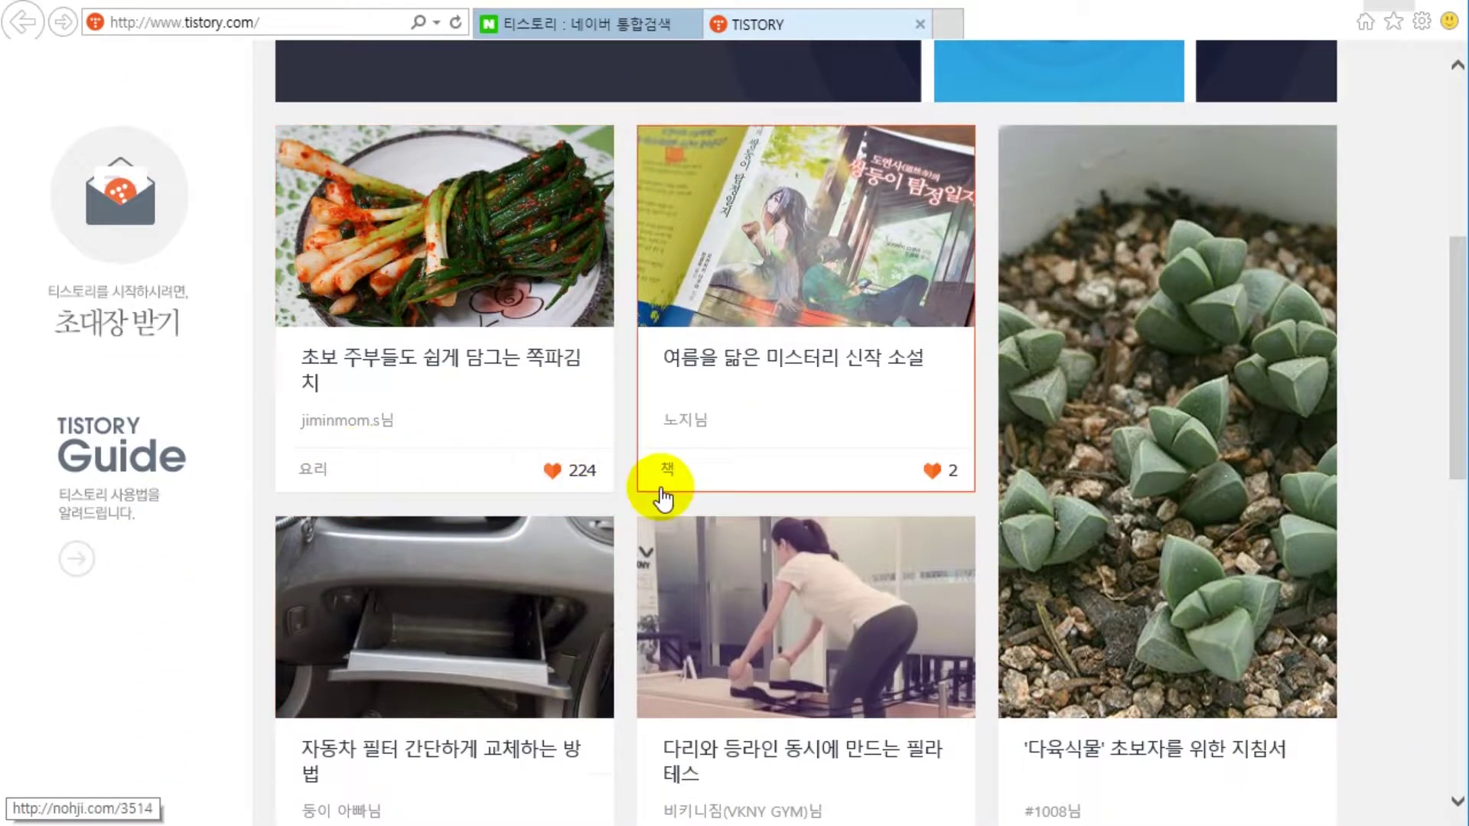
scroll(528, 719, down, 1)
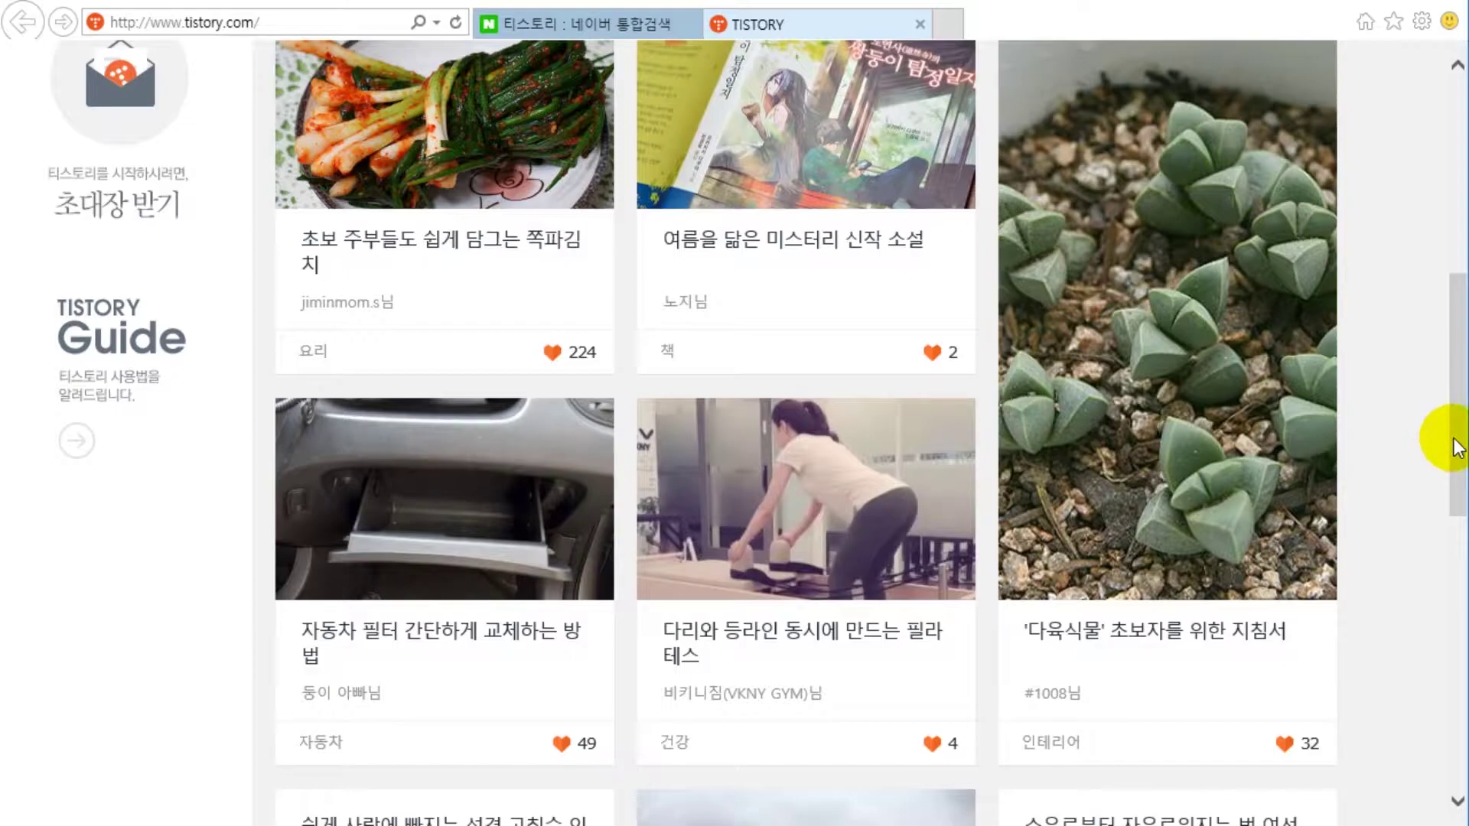
drag(1457, 448, 1439, 226)
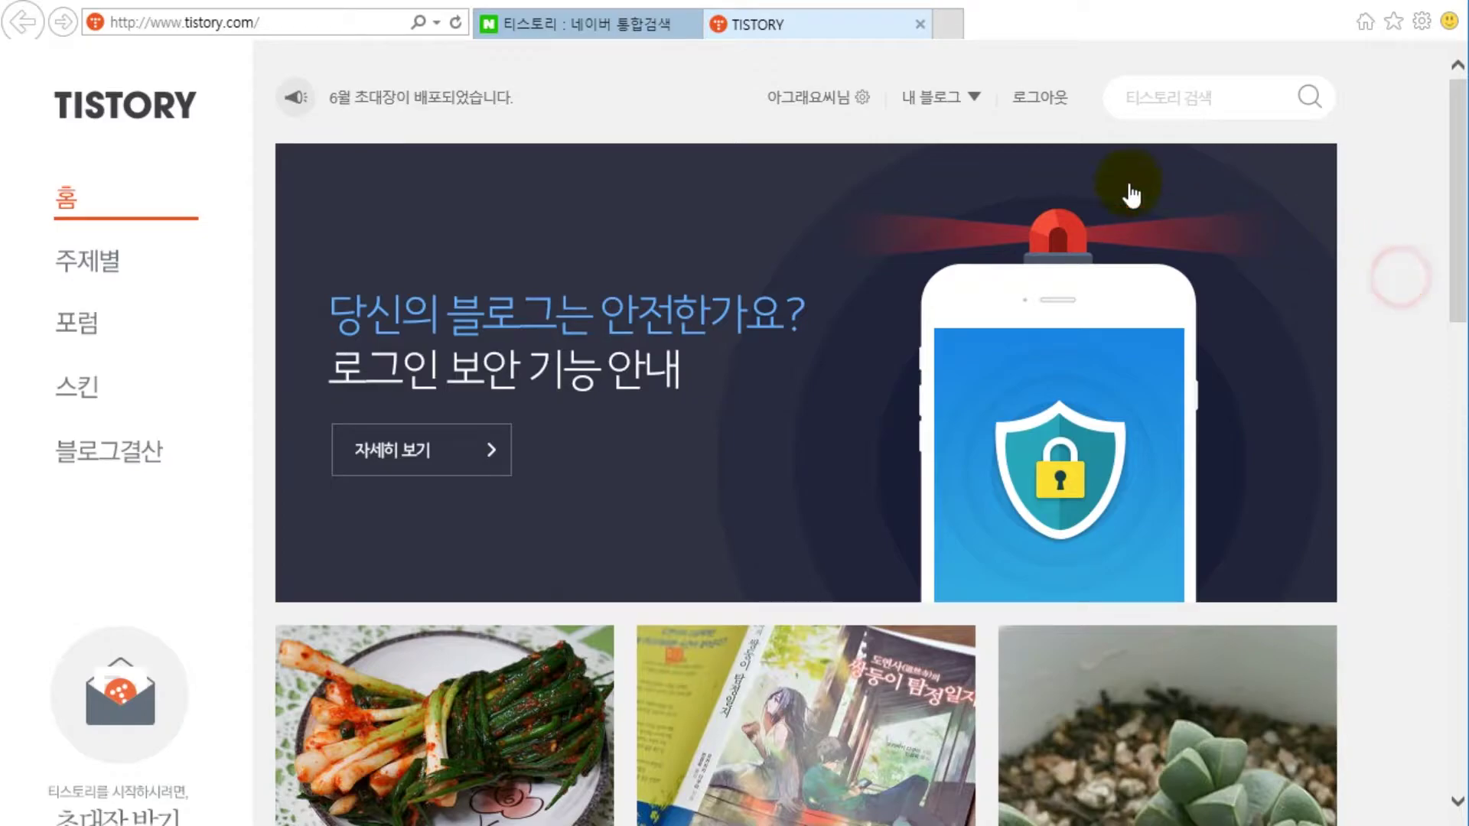
Open the account's member information and view its ID change, password change and external function management (외부기능관리) sections
click(859, 101)
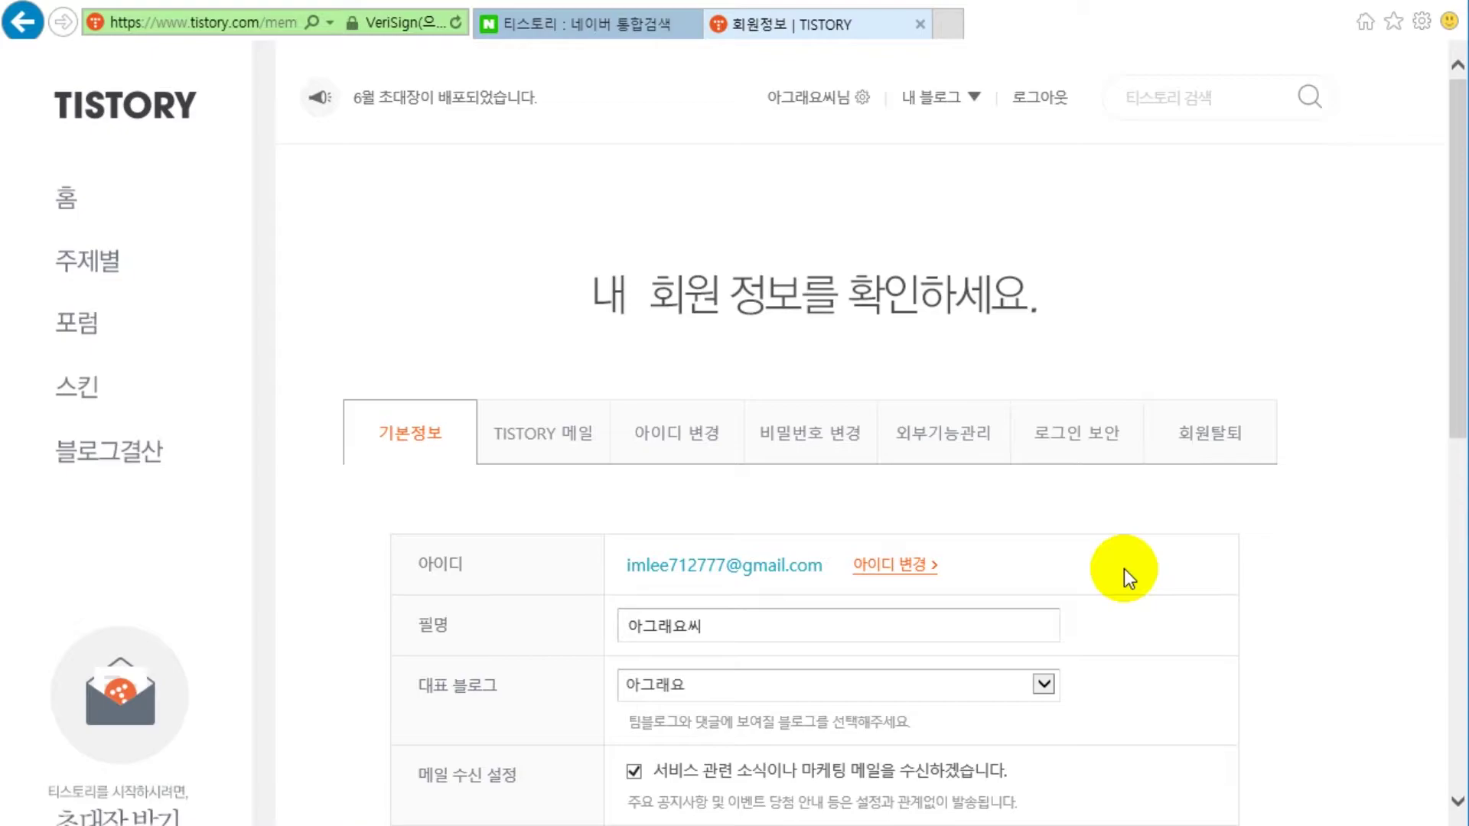
click(704, 435)
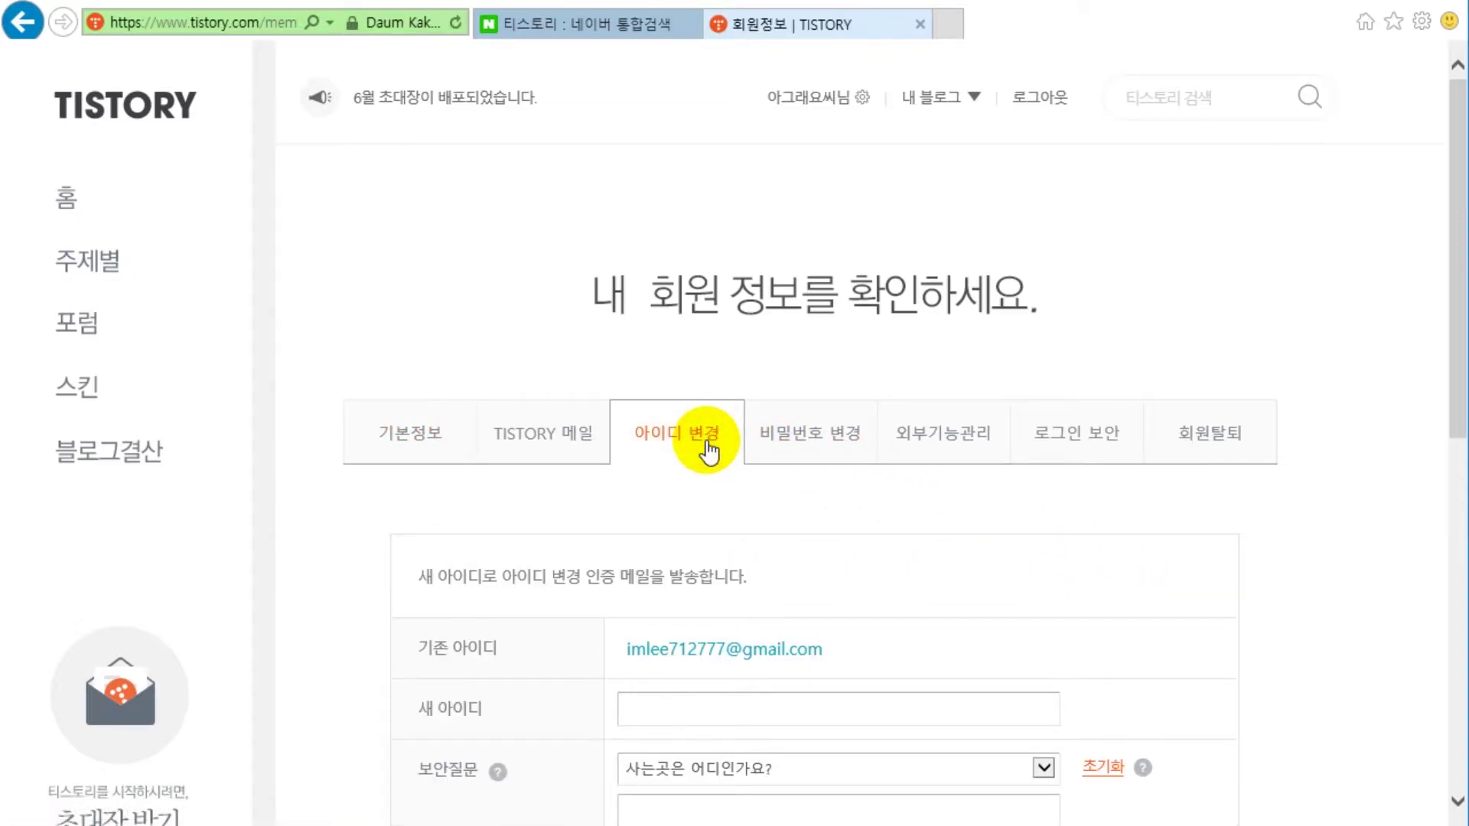
click(832, 459)
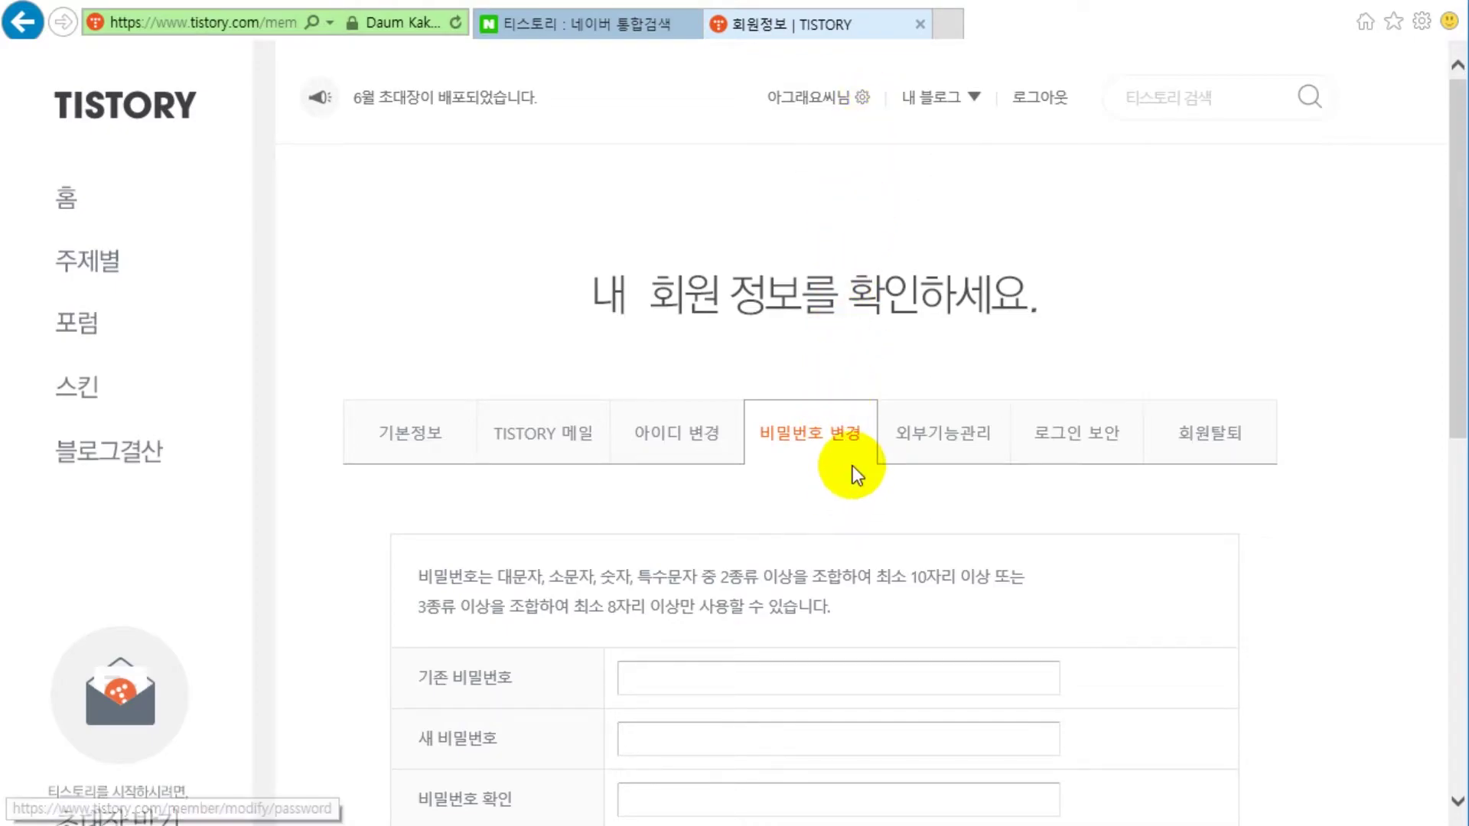
click(967, 455)
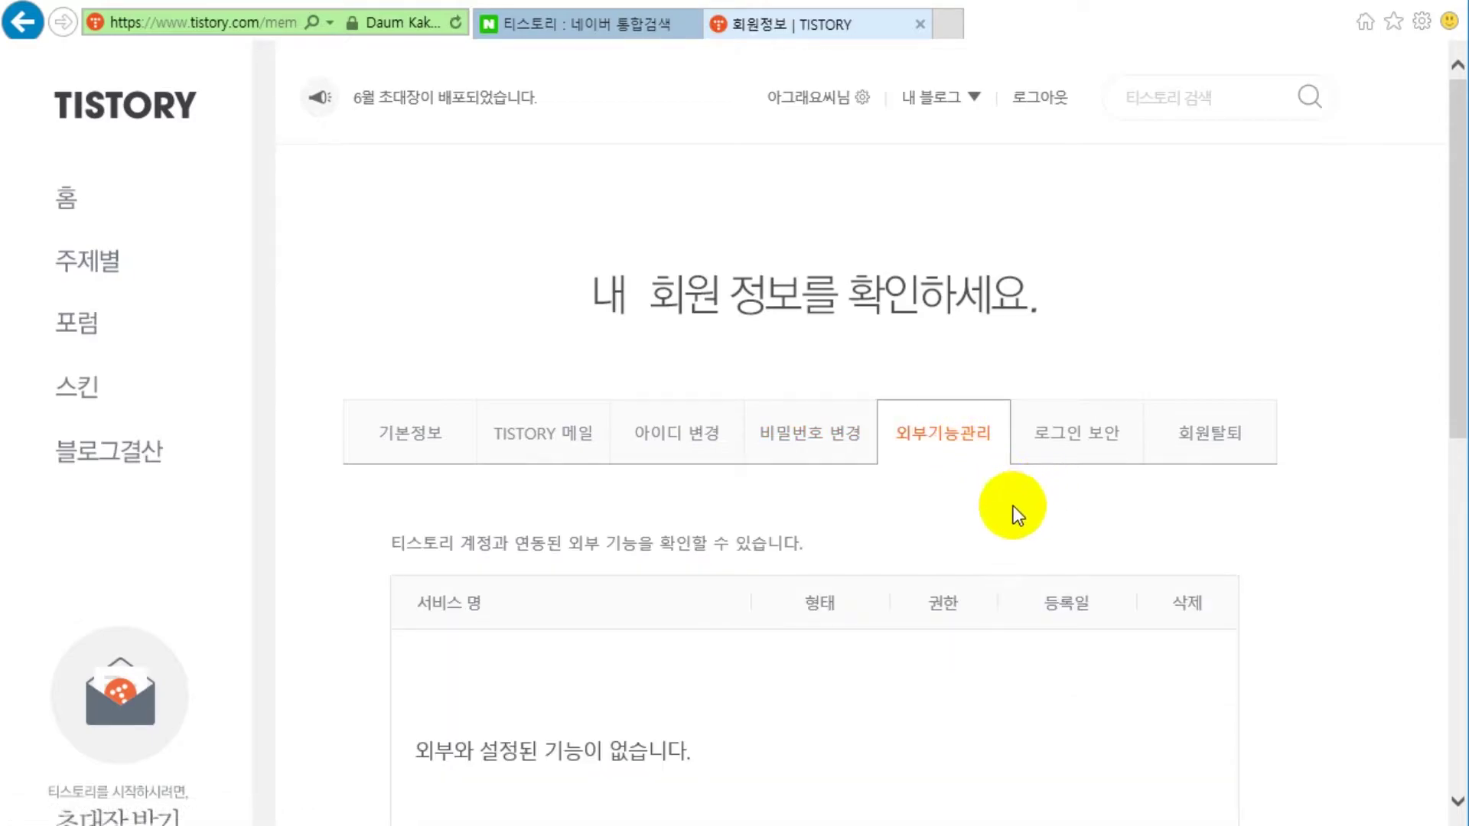
Review the login security (로그인 보안) settings and the account withdrawal (회원탈퇴) information
click(1074, 431)
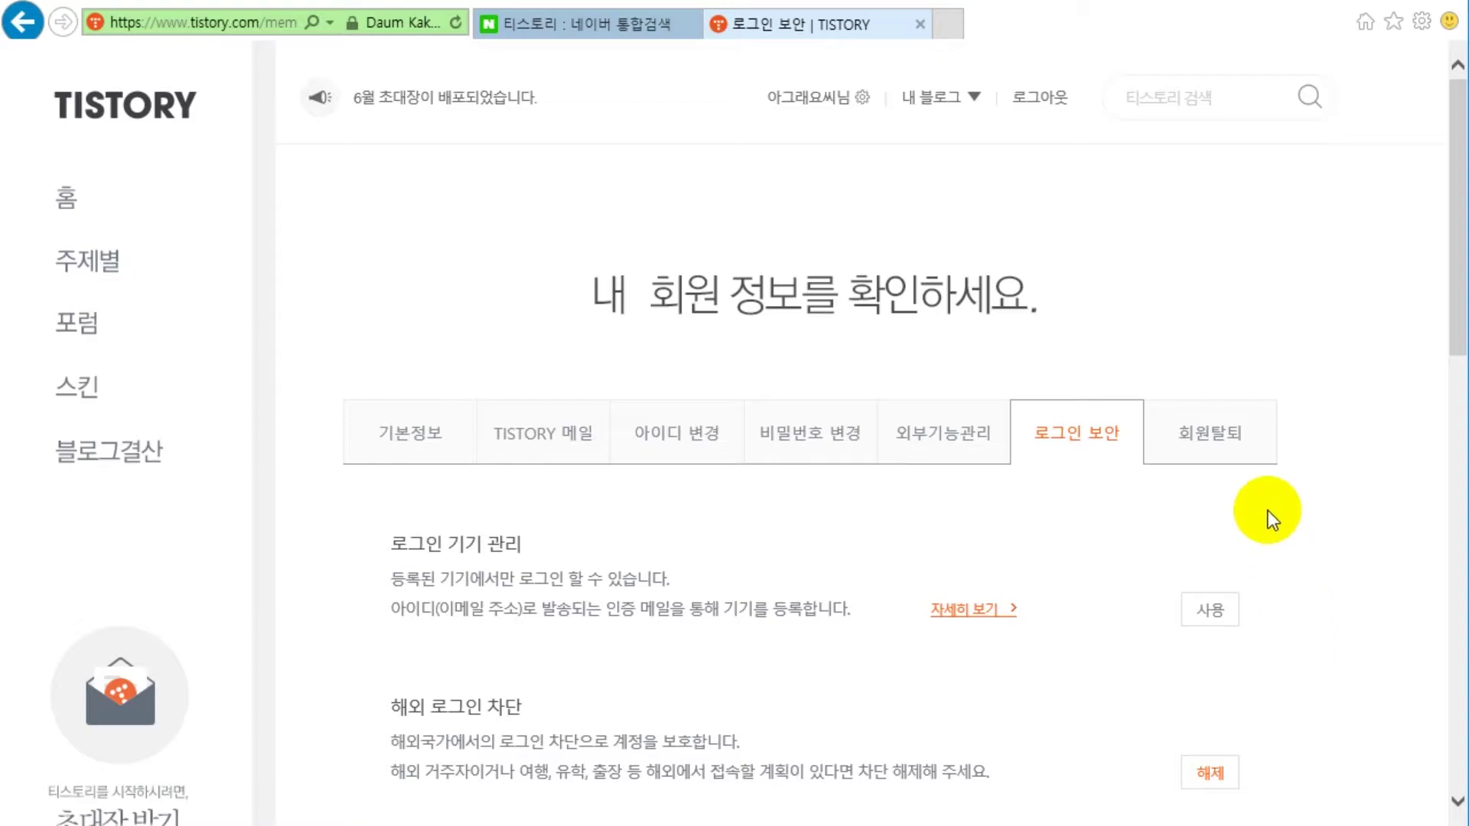
click(1230, 446)
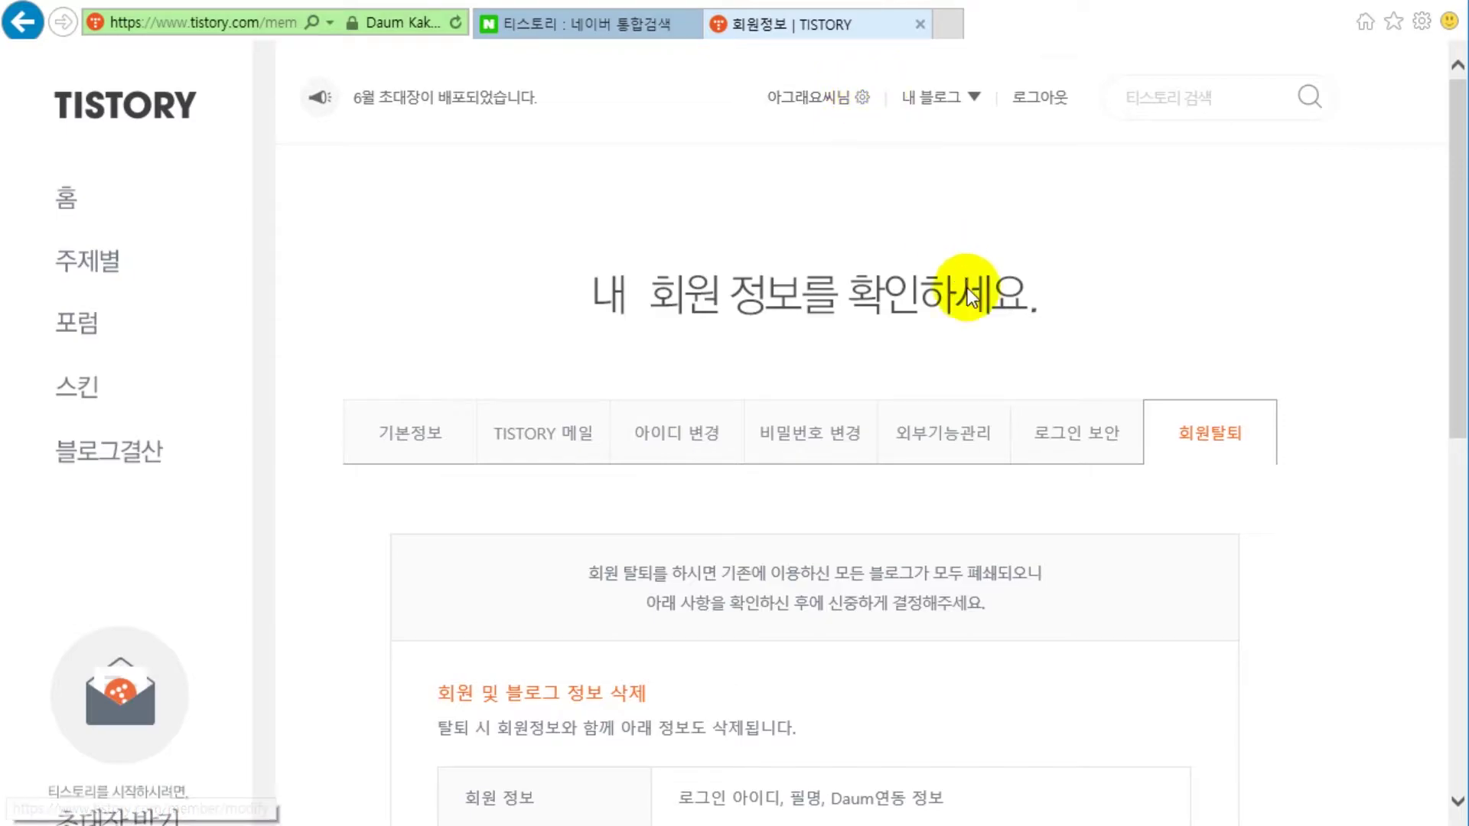
click(1065, 444)
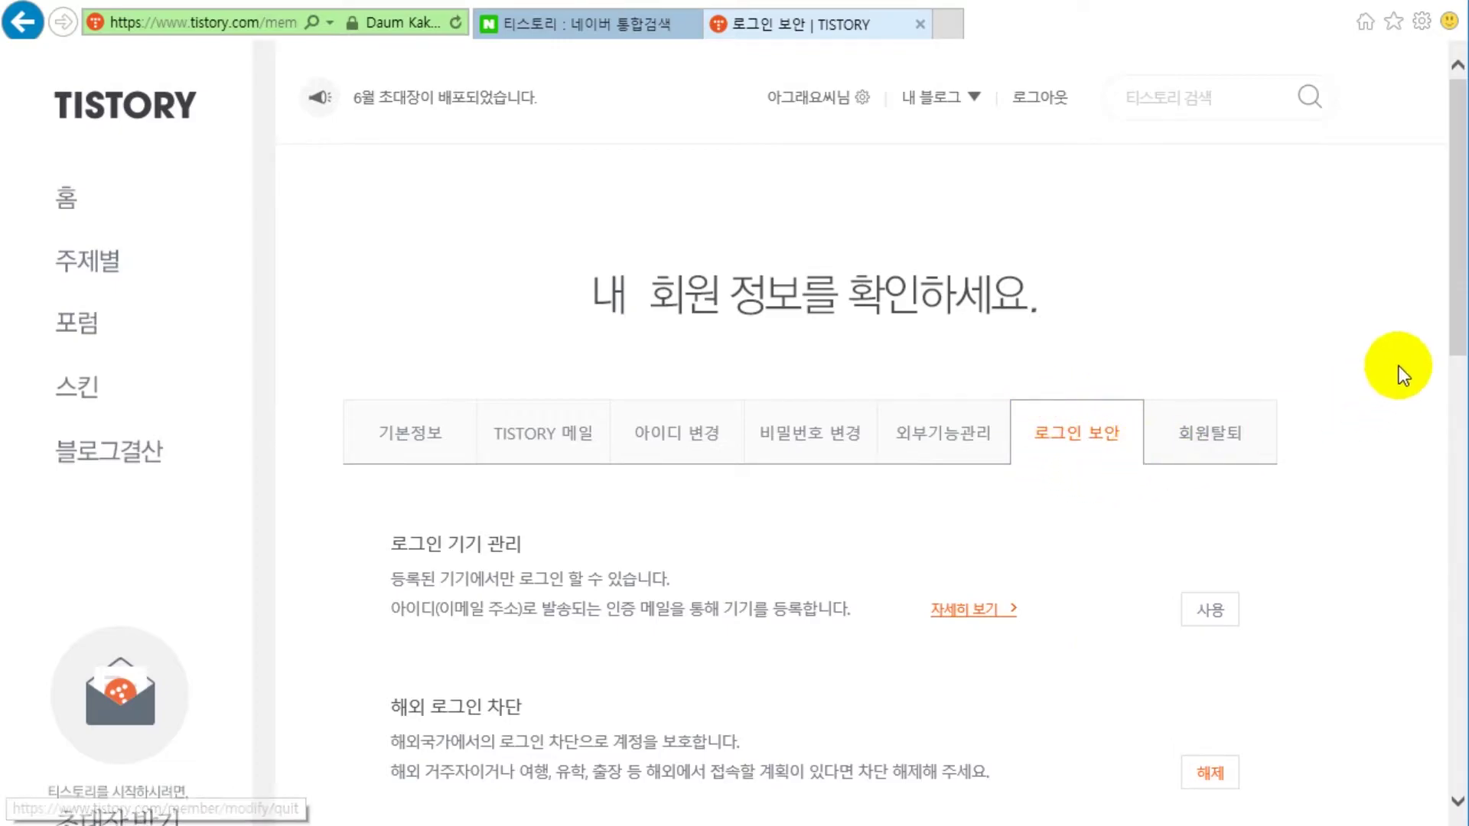
drag(1457, 328, 1460, 353)
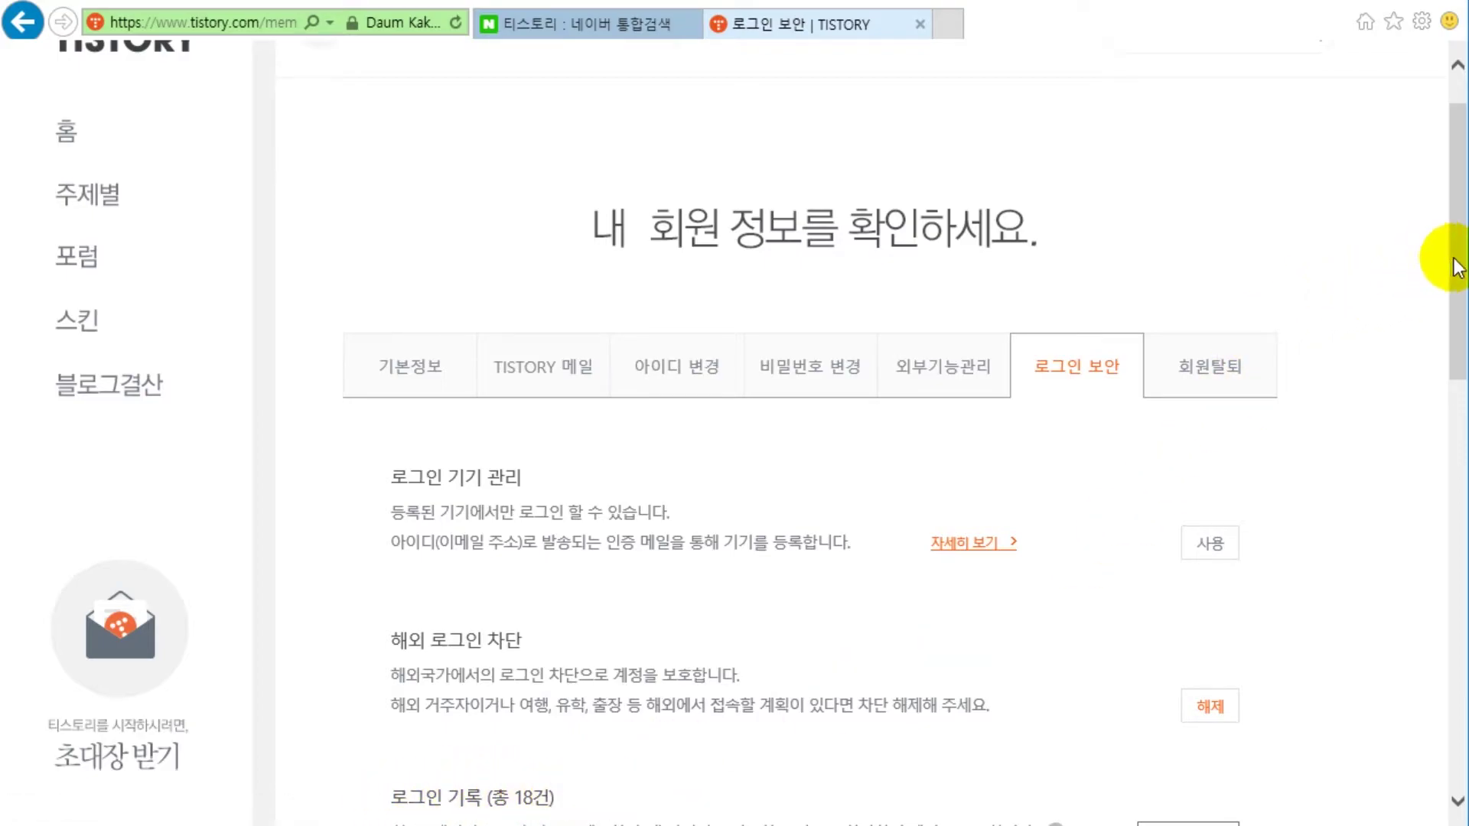
drag(1457, 267, 1458, 218)
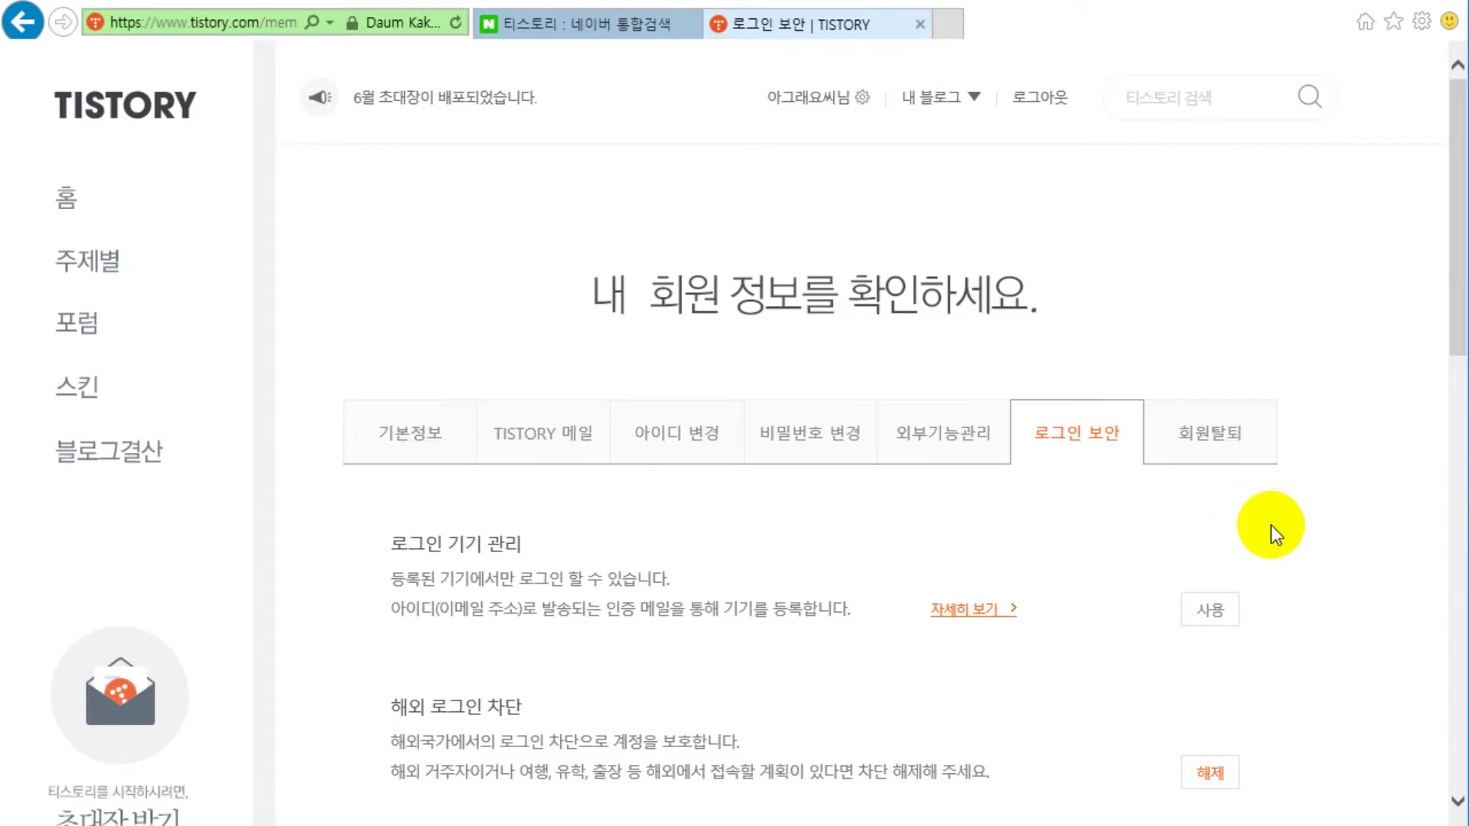
click(1222, 463)
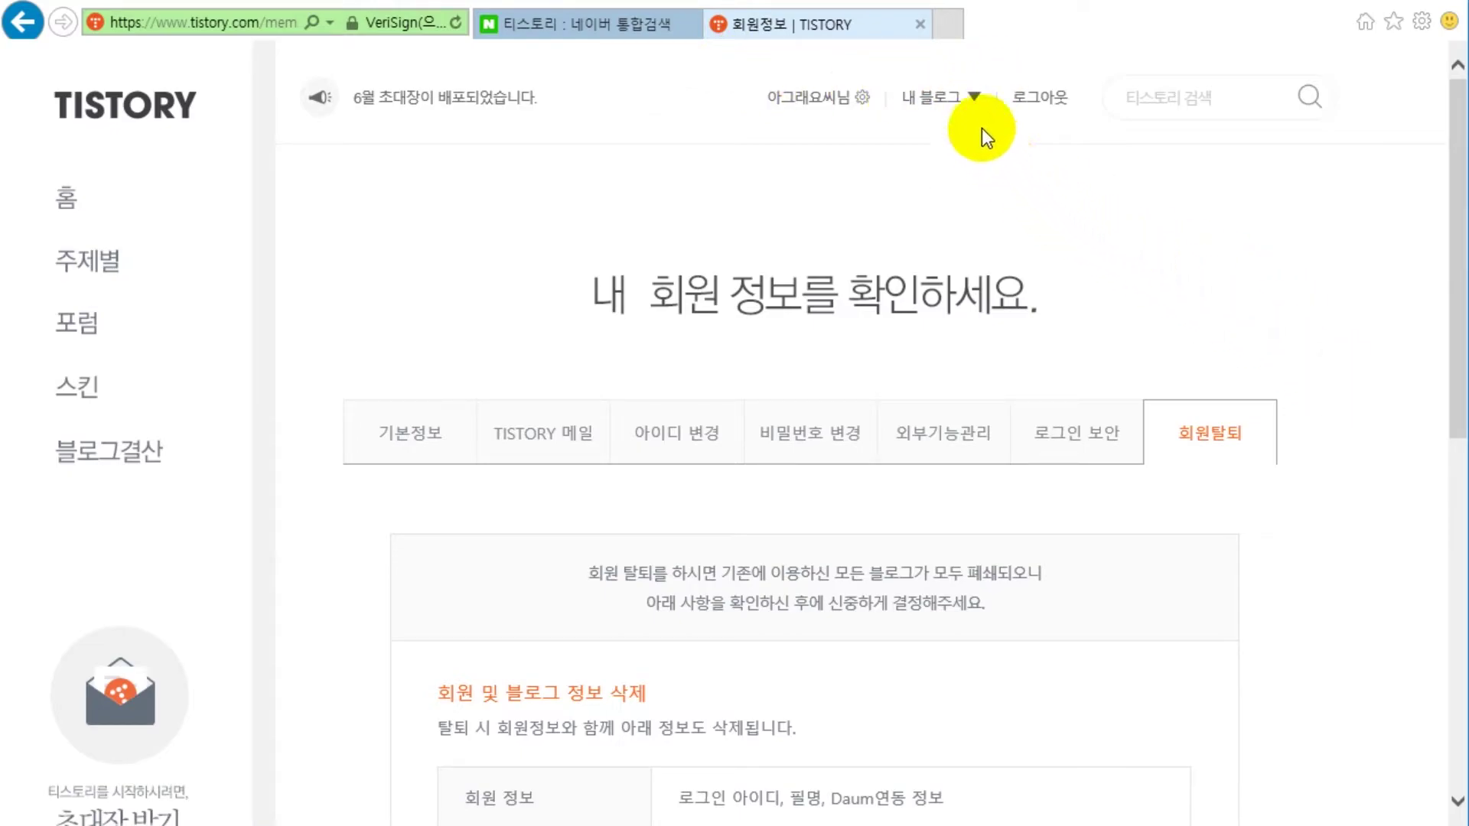
Open the data management (데이터 관리) page of the 그런가요? blog and view the list of managed blogs
click(975, 101)
click(1058, 233)
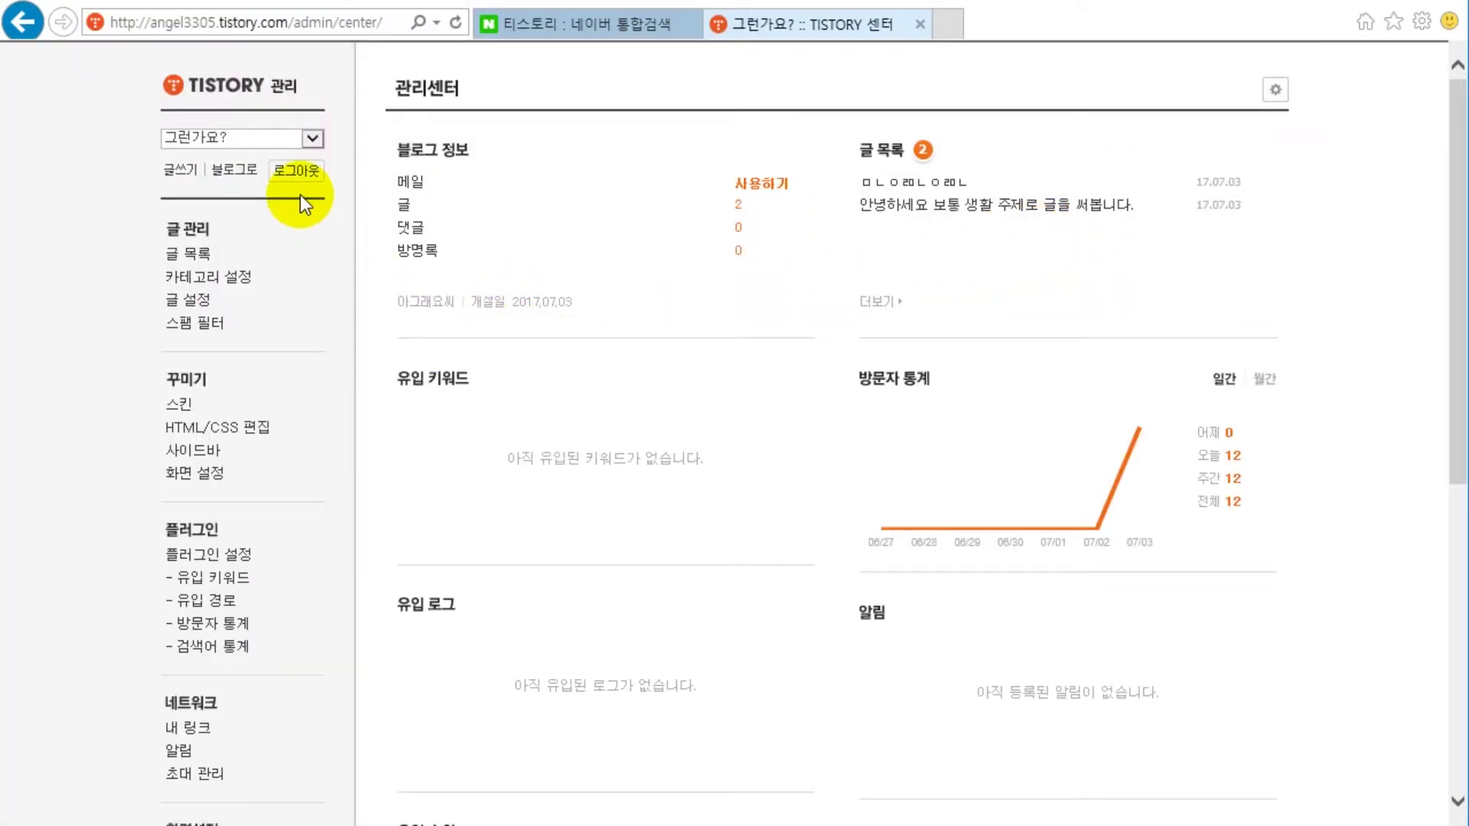
scroll(331, 378, down, 3)
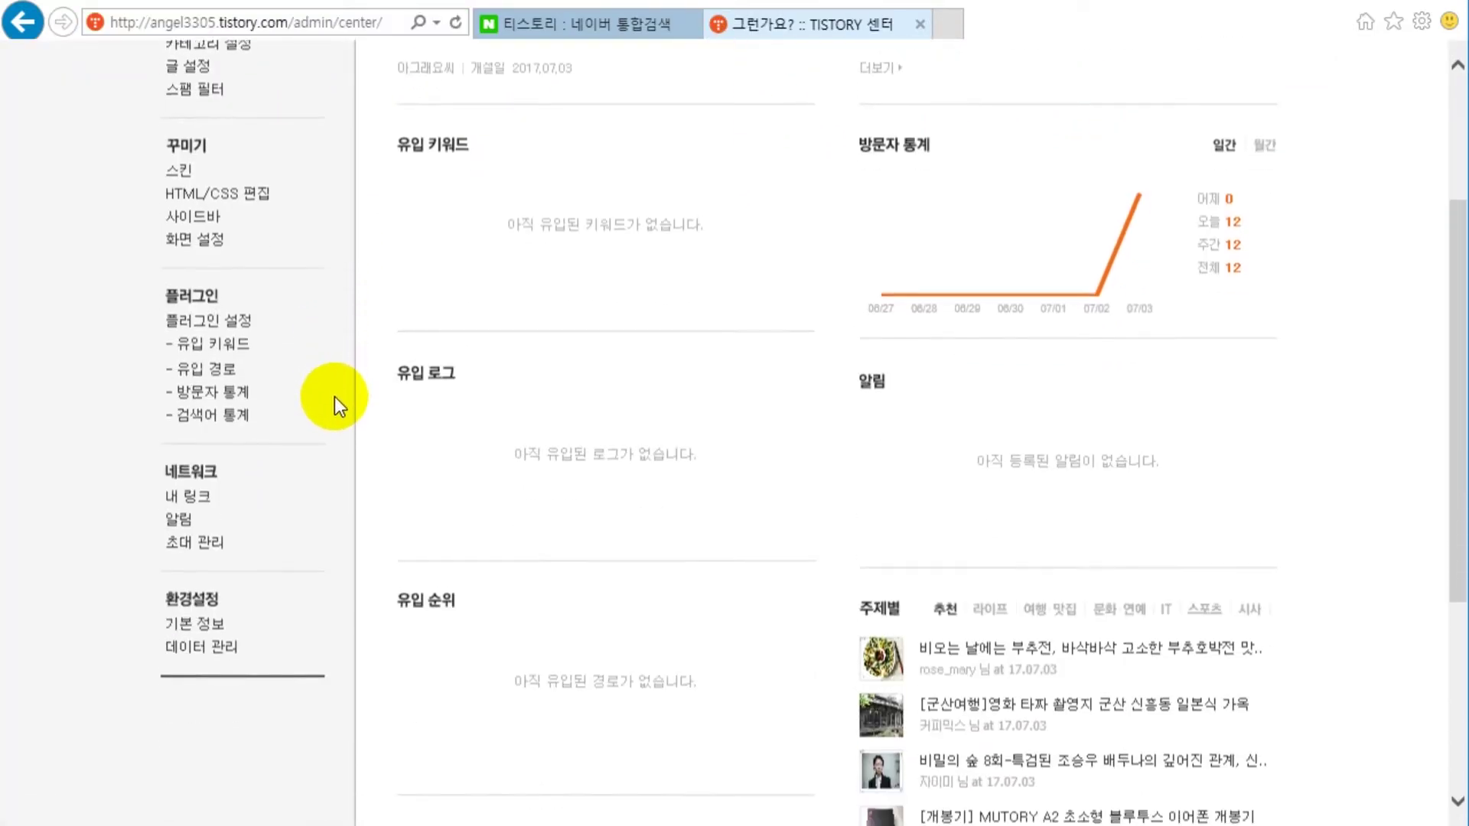
click(220, 649)
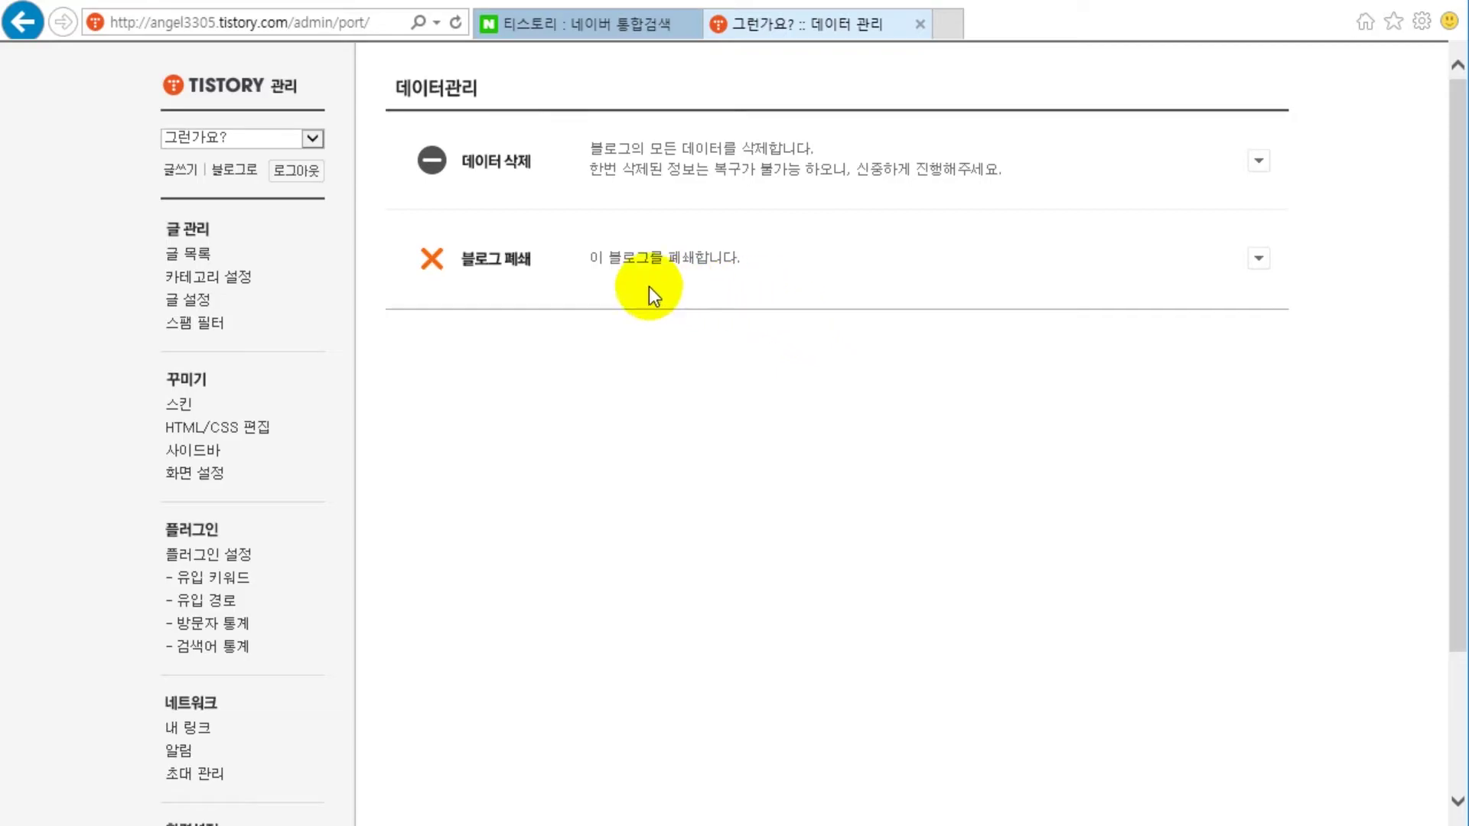
click(277, 140)
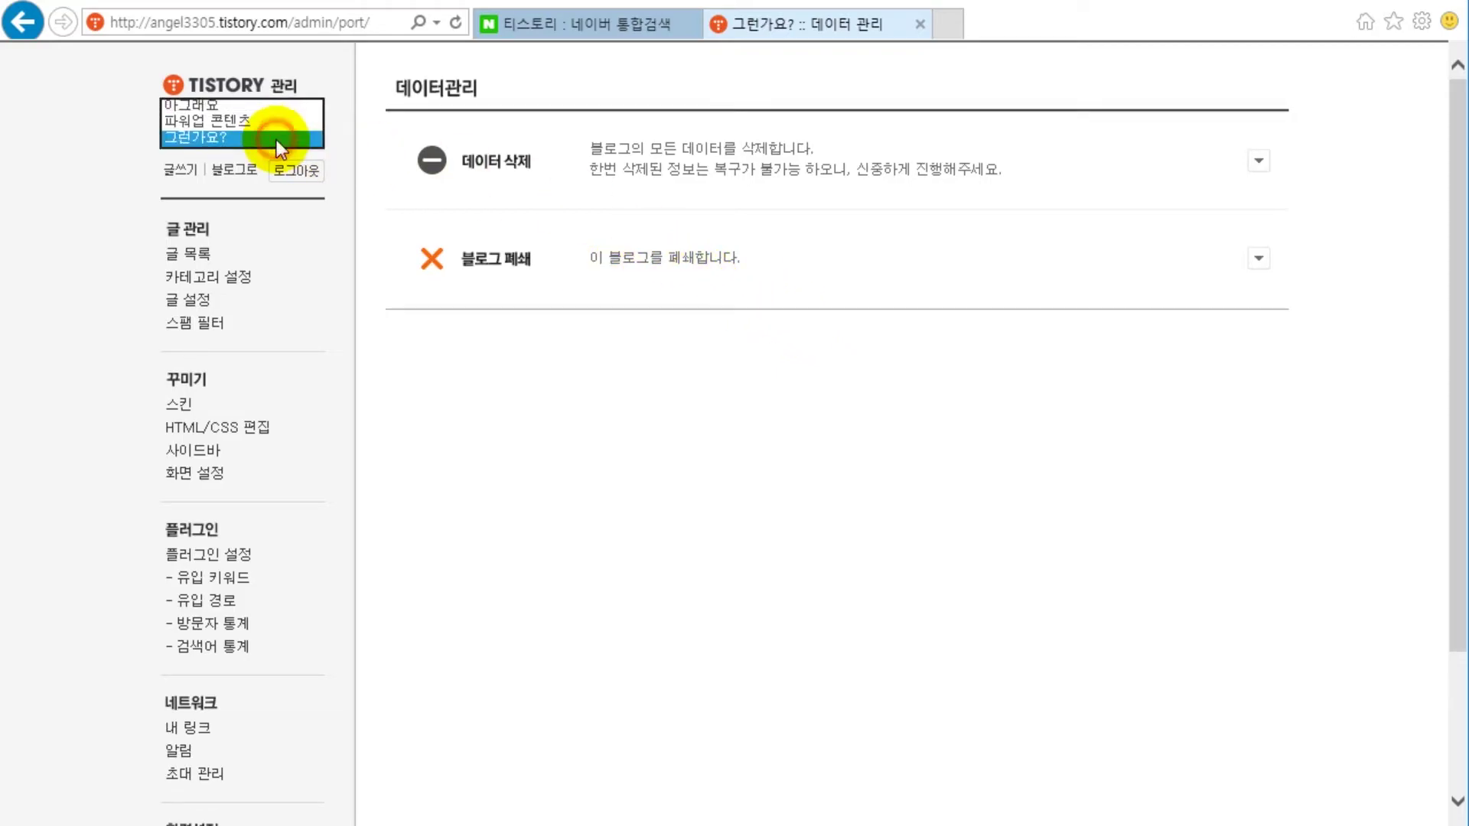
click(519, 417)
Return to the Tistory home page and reopen the member withdrawal notice (회원탈퇴) in the member information
click(223, 89)
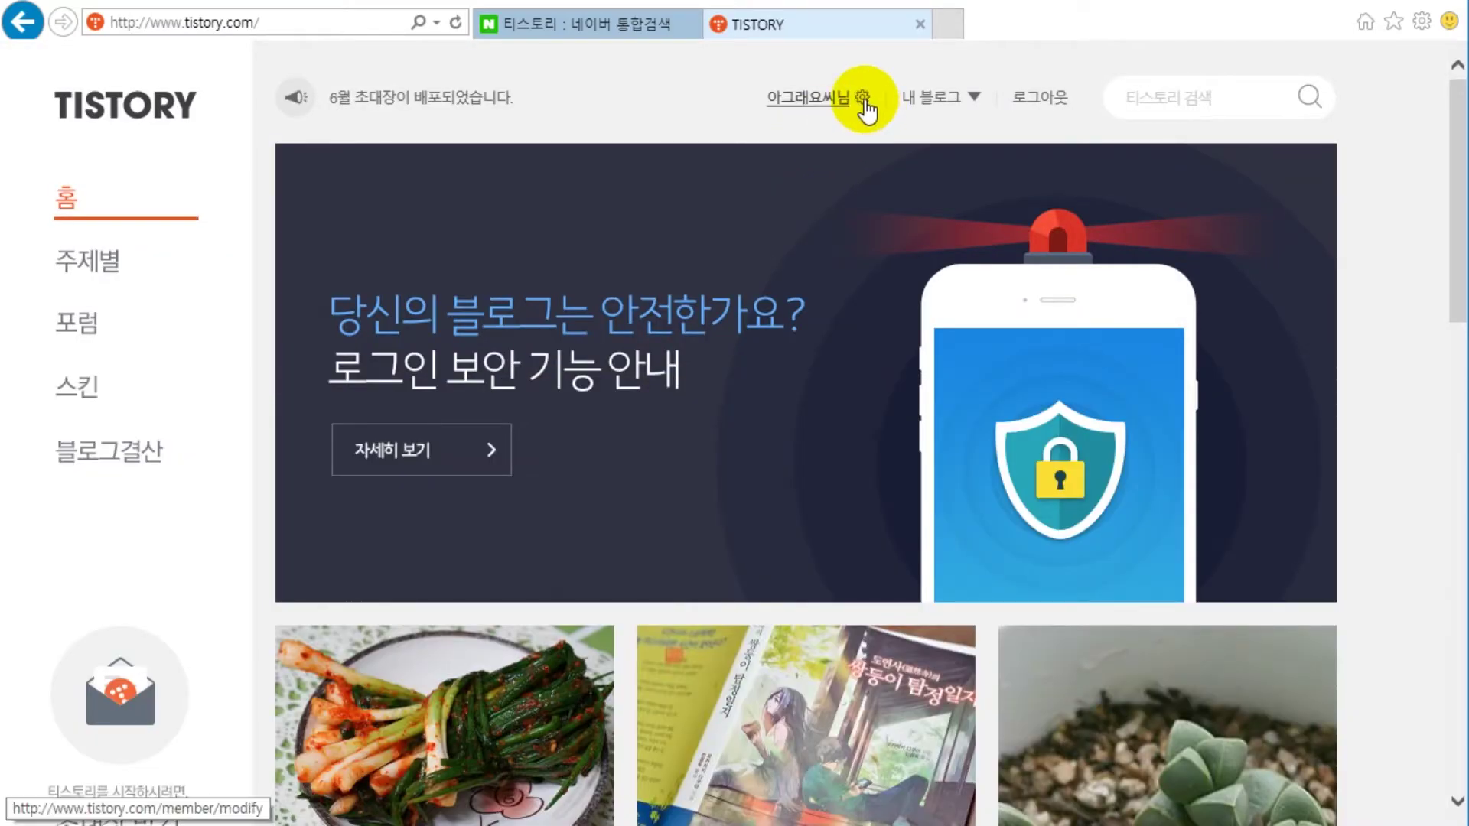
click(865, 101)
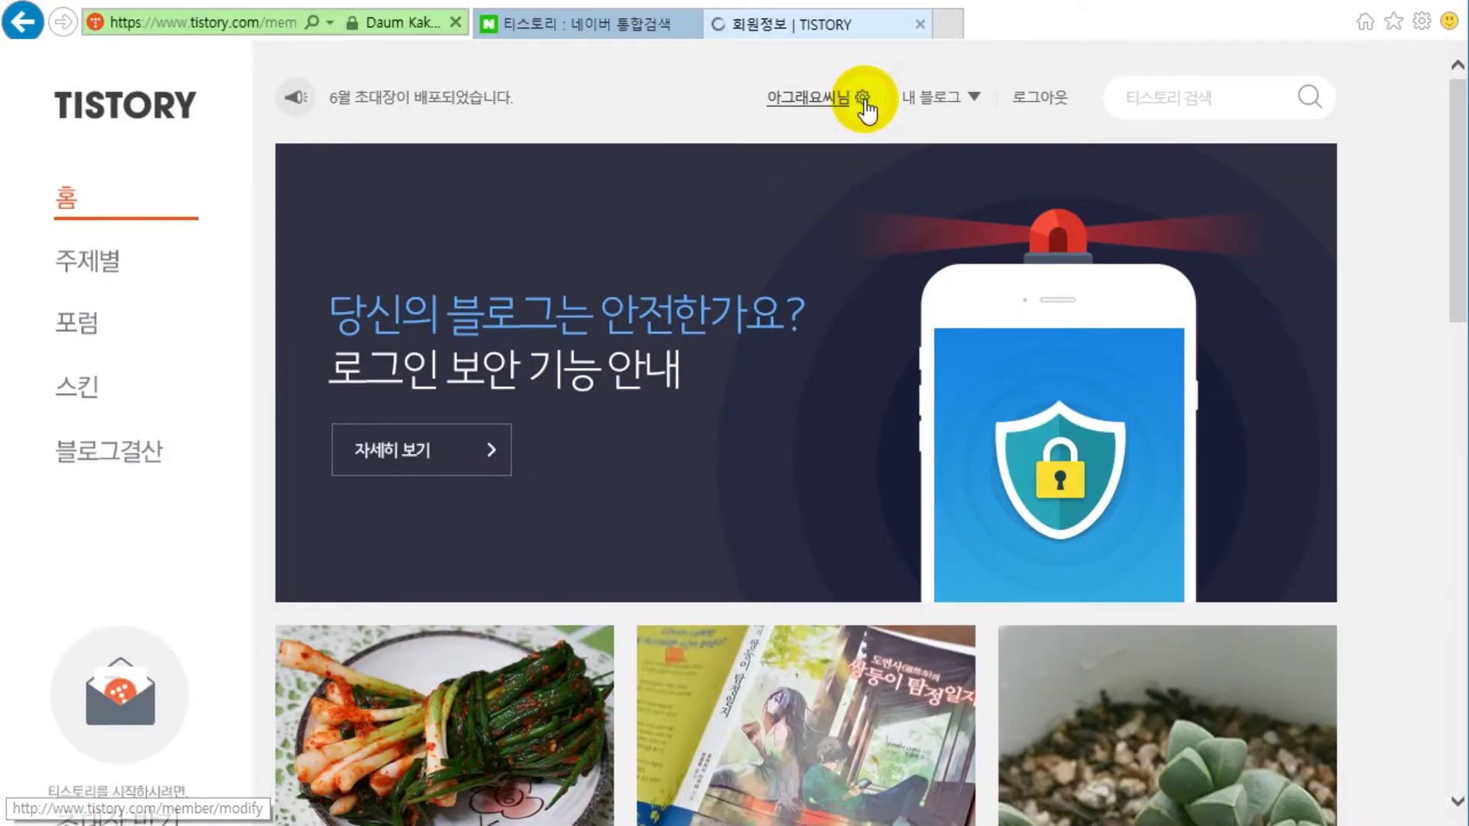
click(1209, 457)
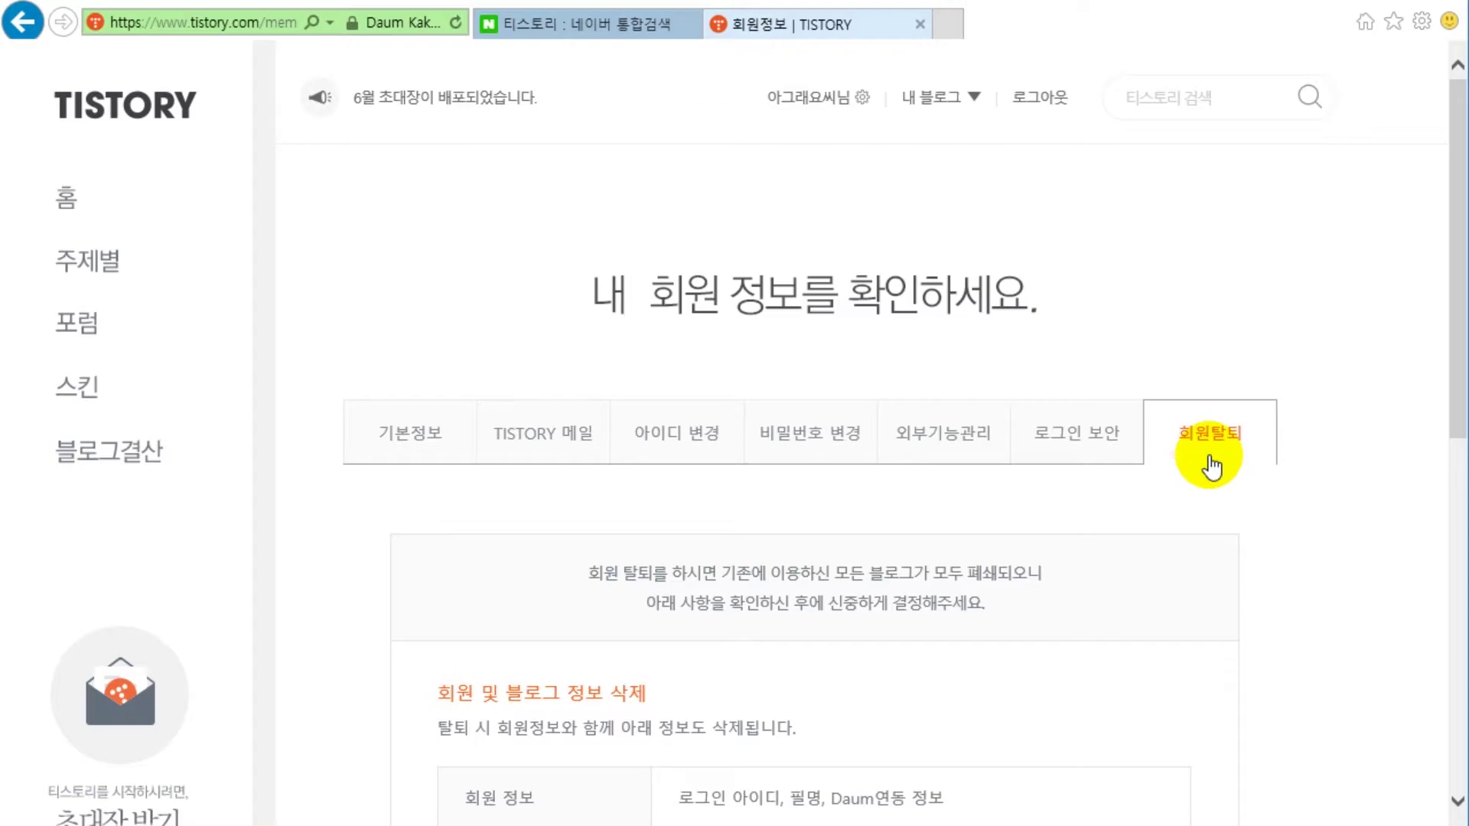
drag(828, 572, 1036, 571)
click(1057, 575)
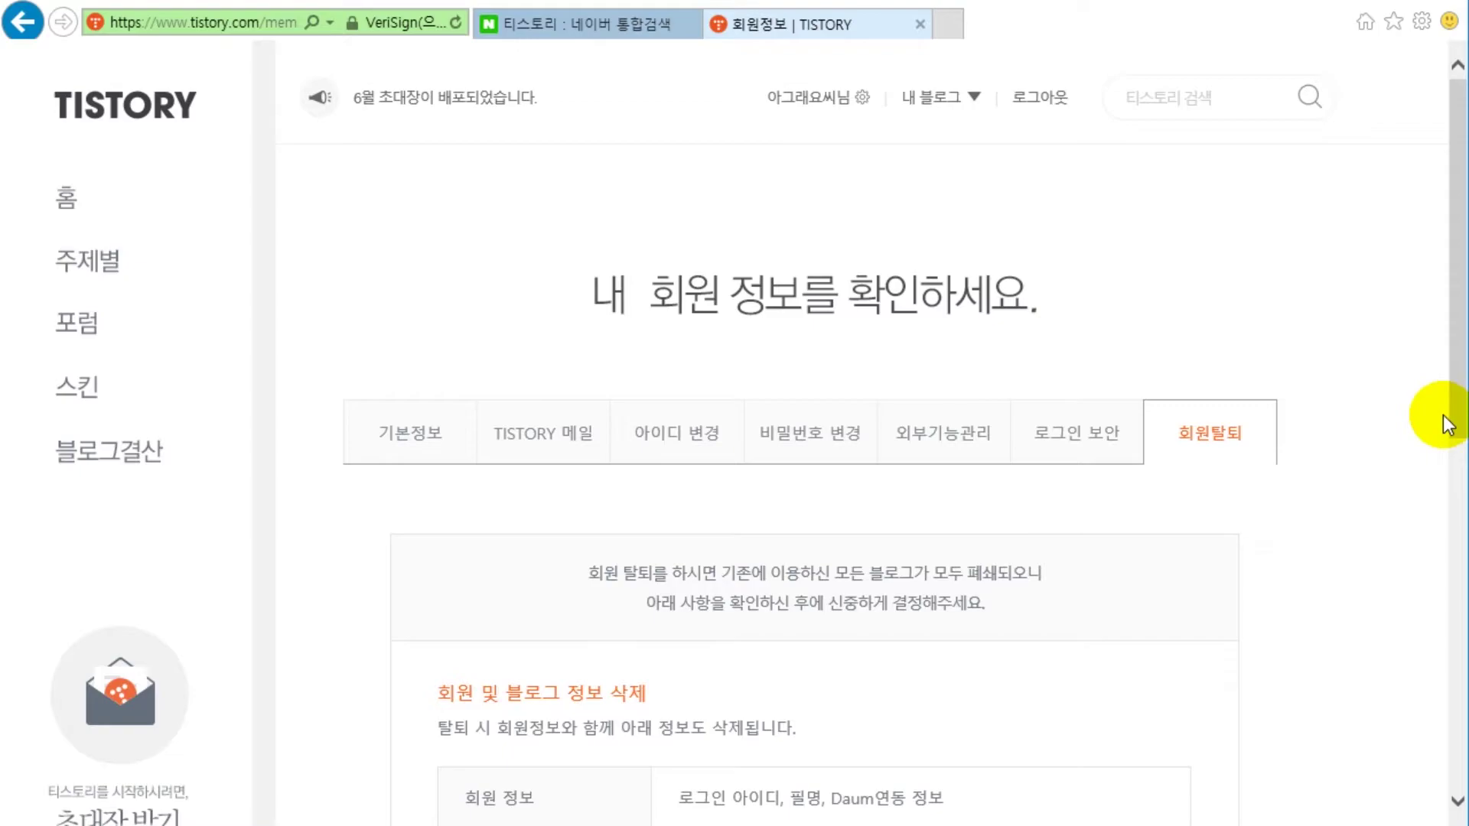
Open the admin center of the 그런가요? blog and examine its blog info, keyword, referral, visitor and notification modules
click(969, 97)
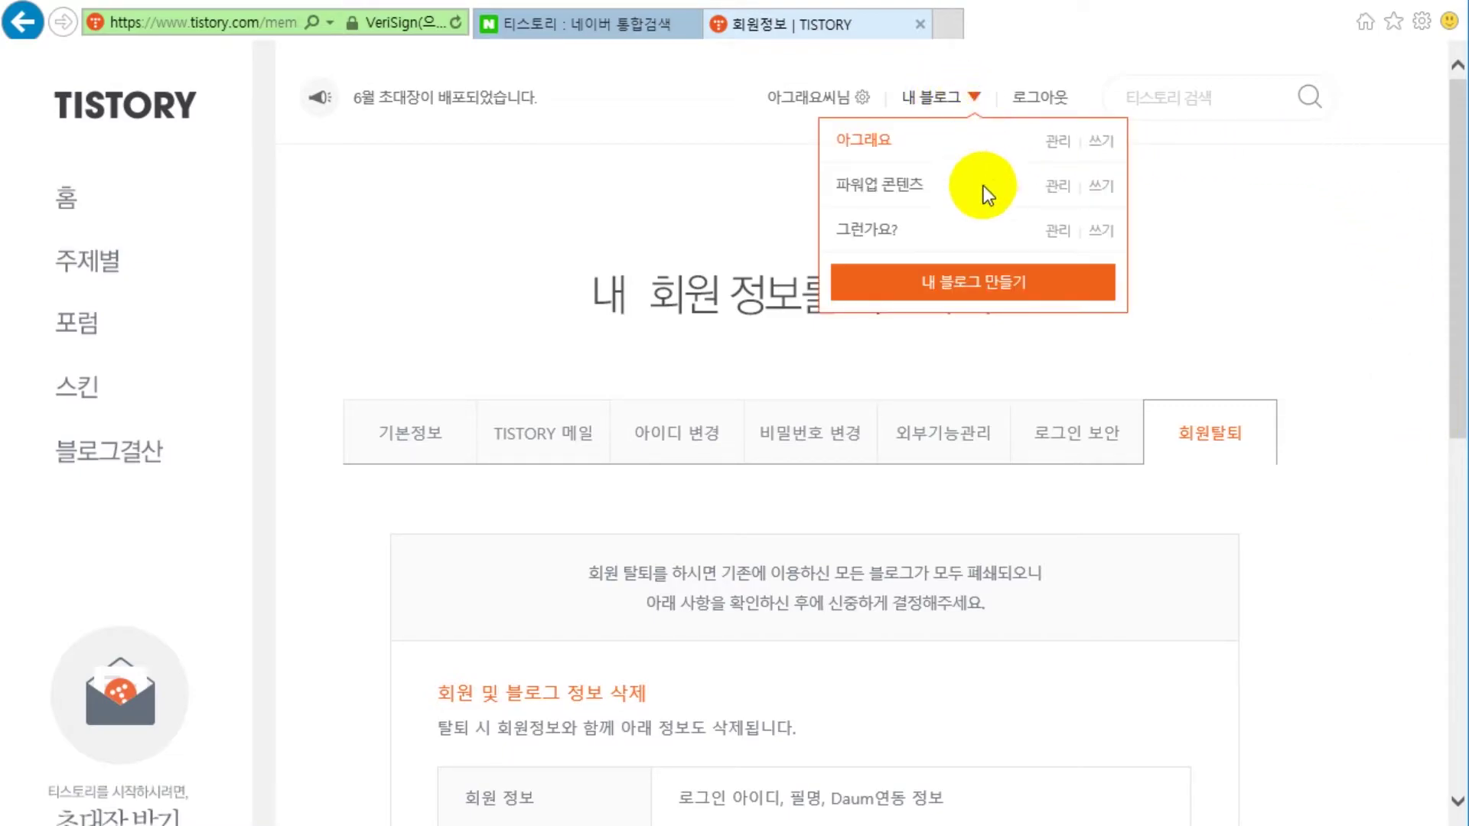
click(1050, 234)
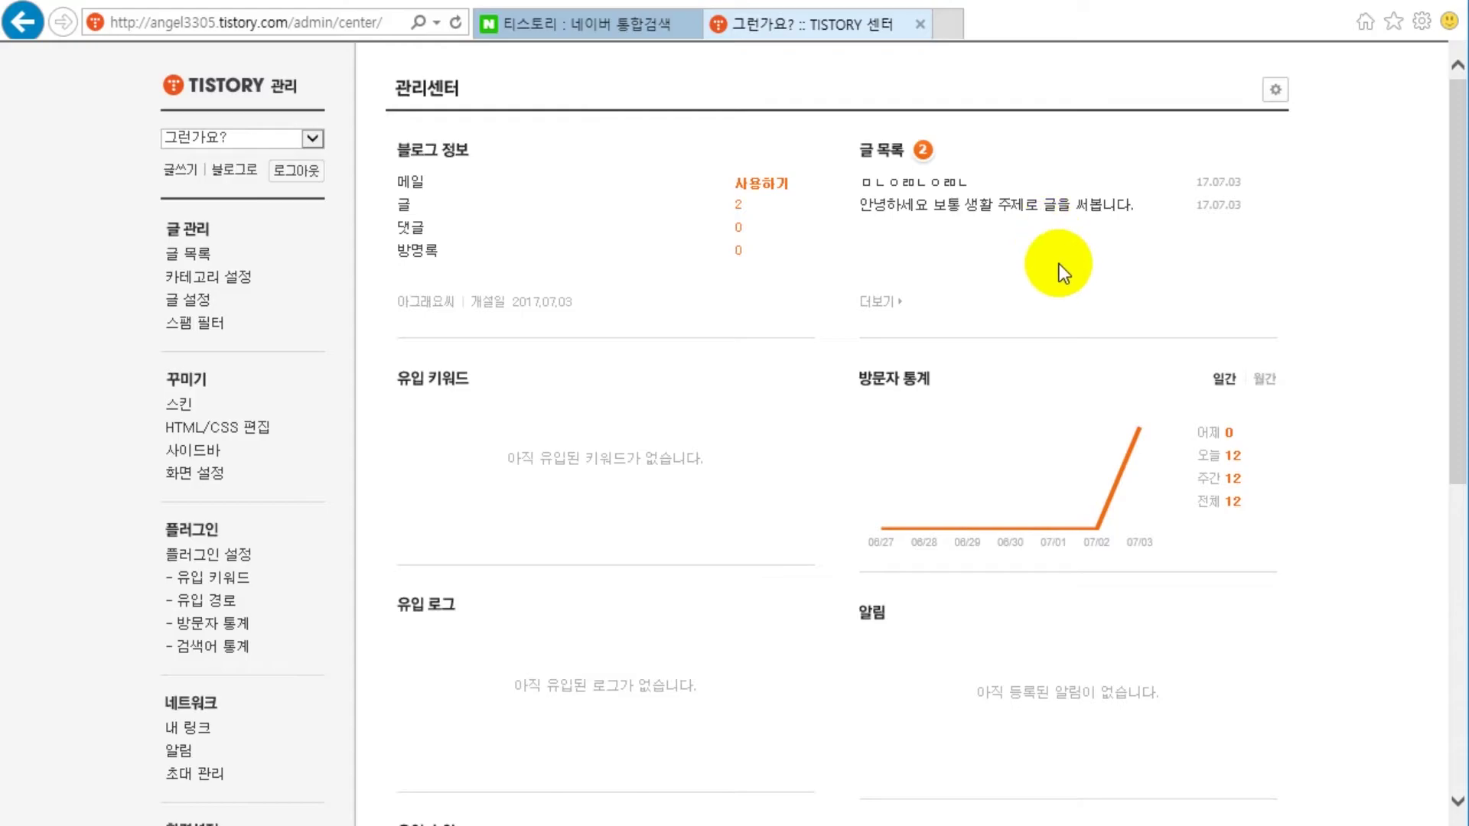
scroll(1071, 306, down, 8)
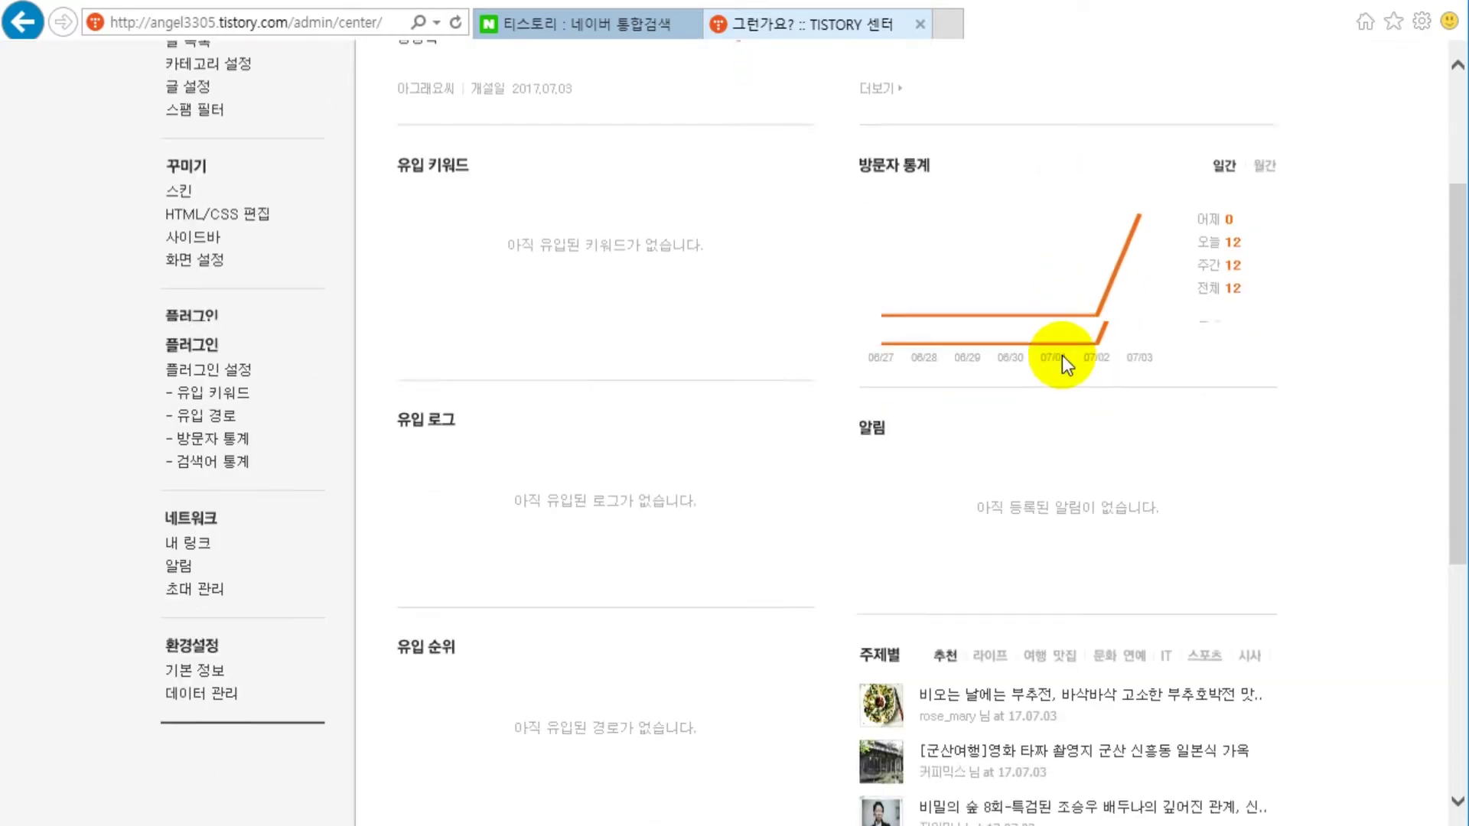
scroll(1063, 492, up, 8)
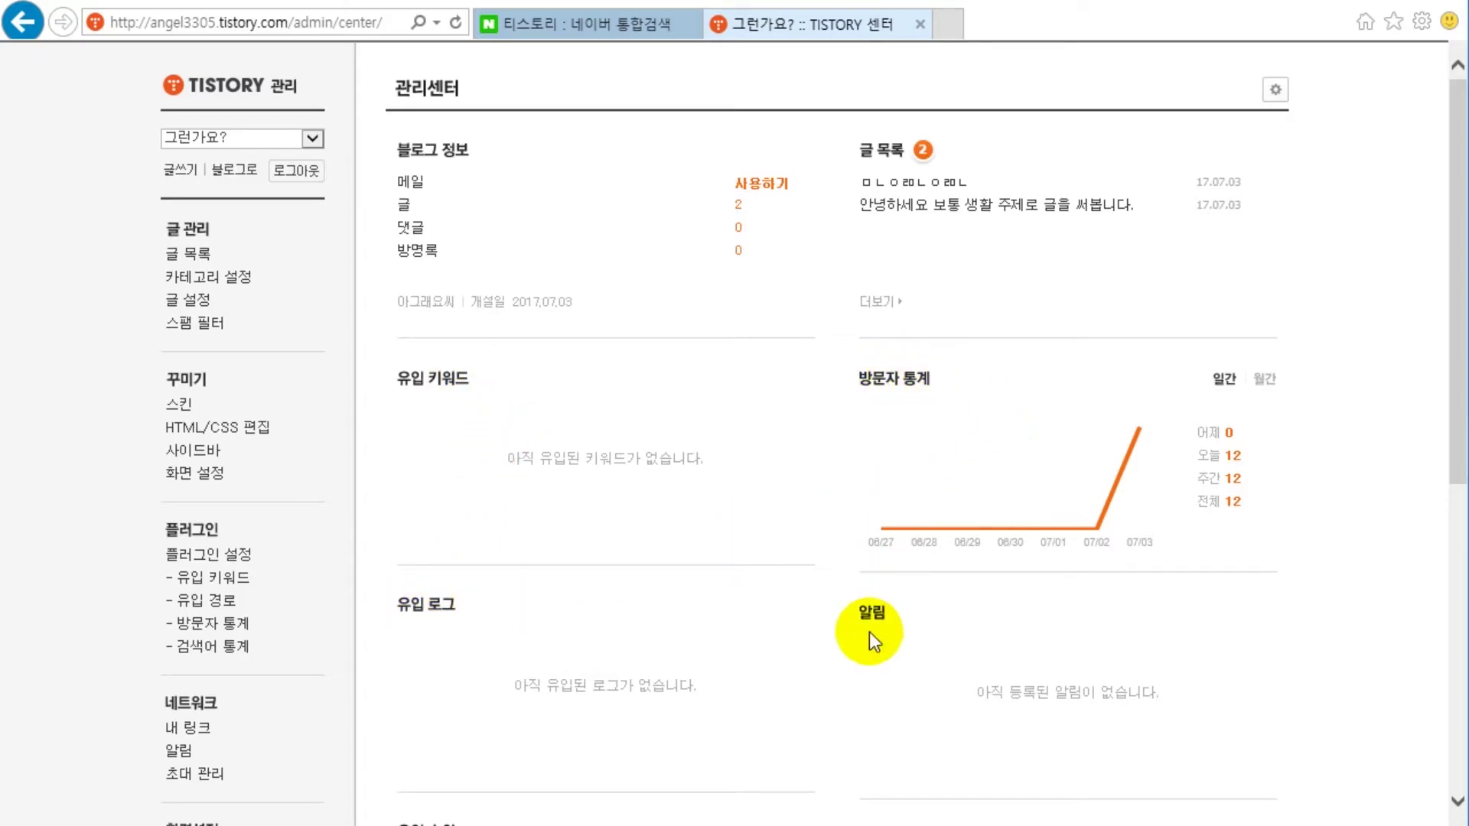
scroll(627, 651, down, 3)
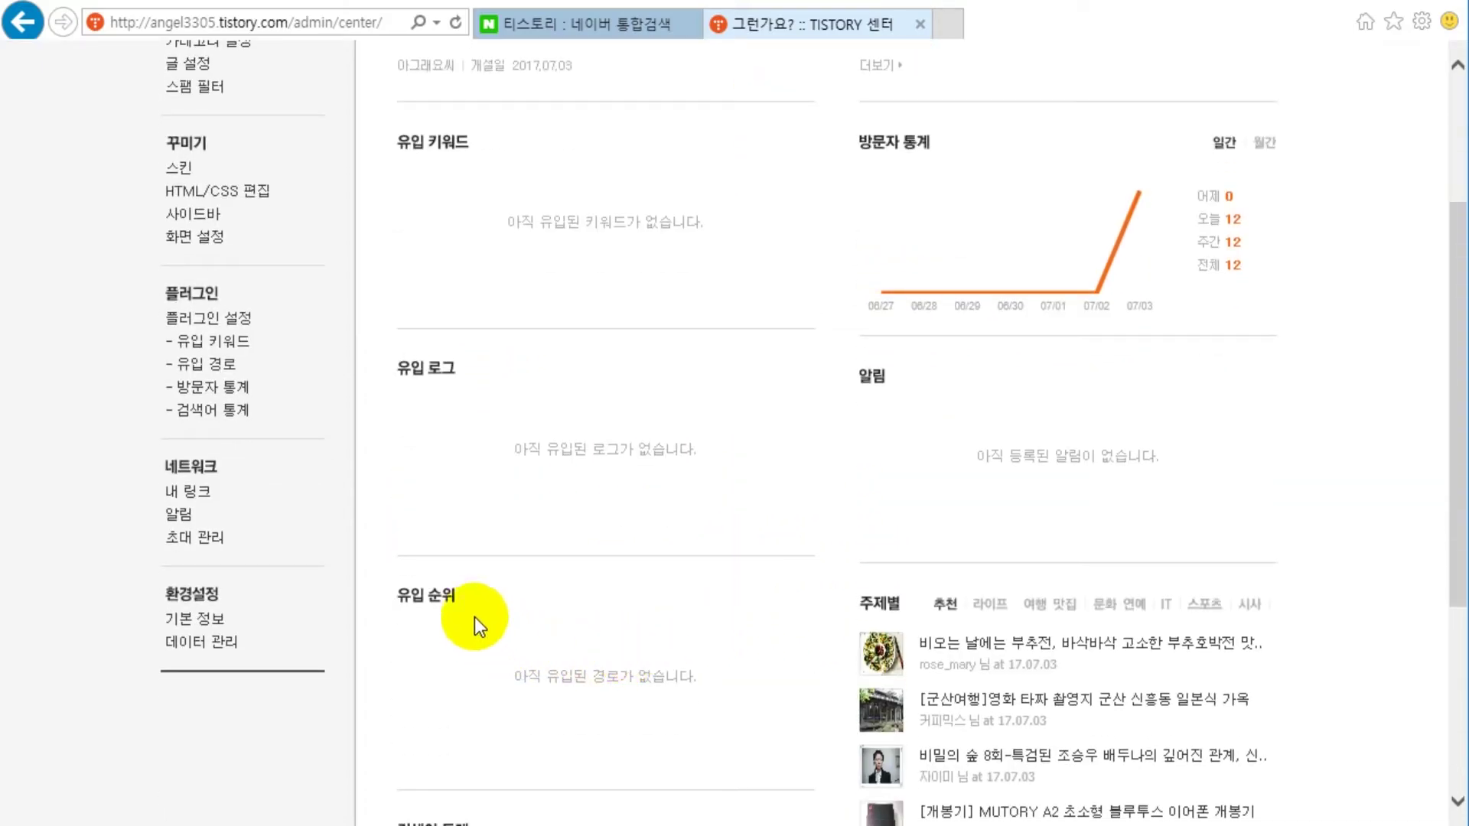
scroll(635, 662, down, 3)
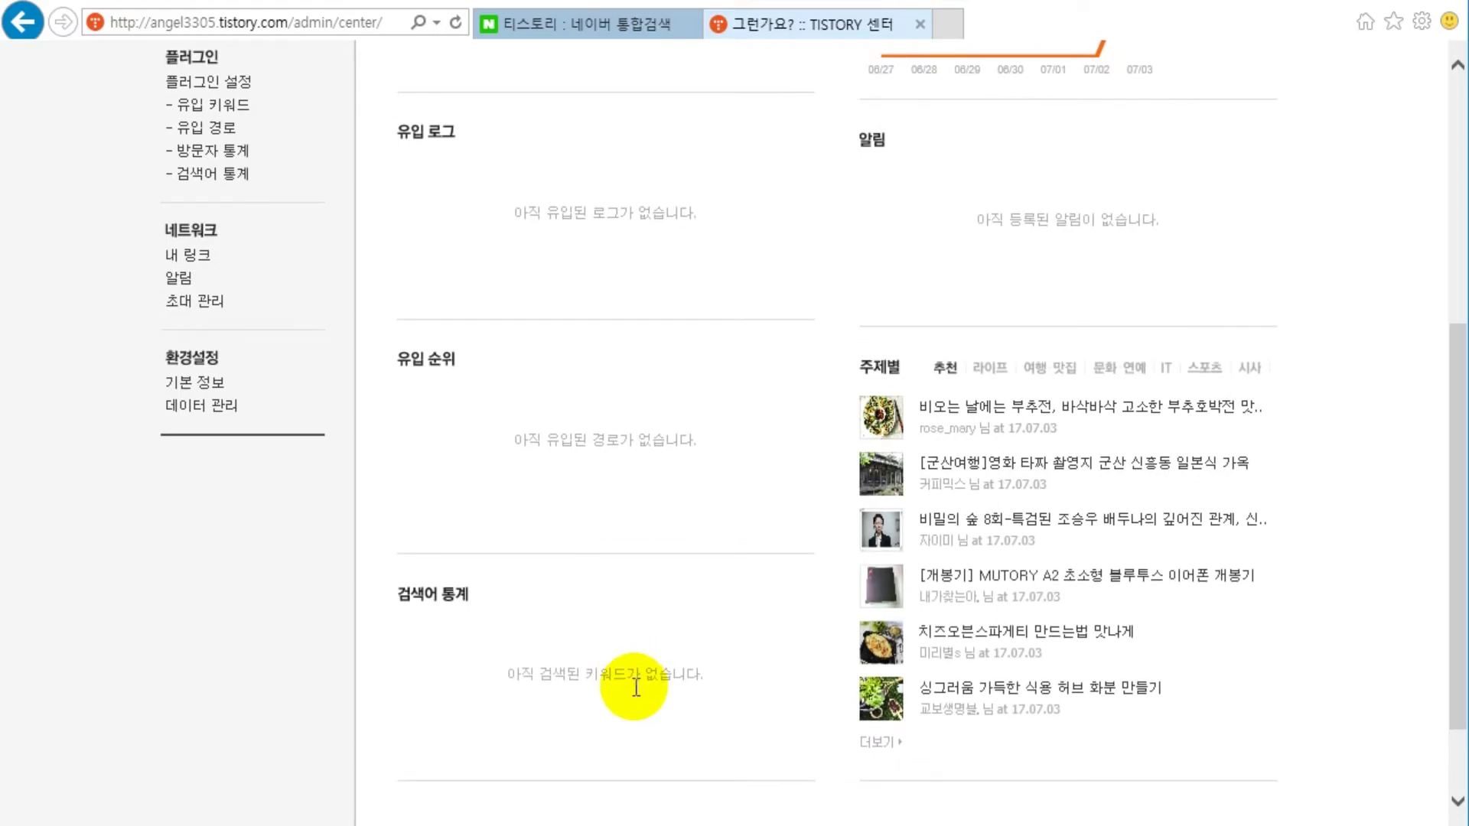
scroll(632, 683, up, 6)
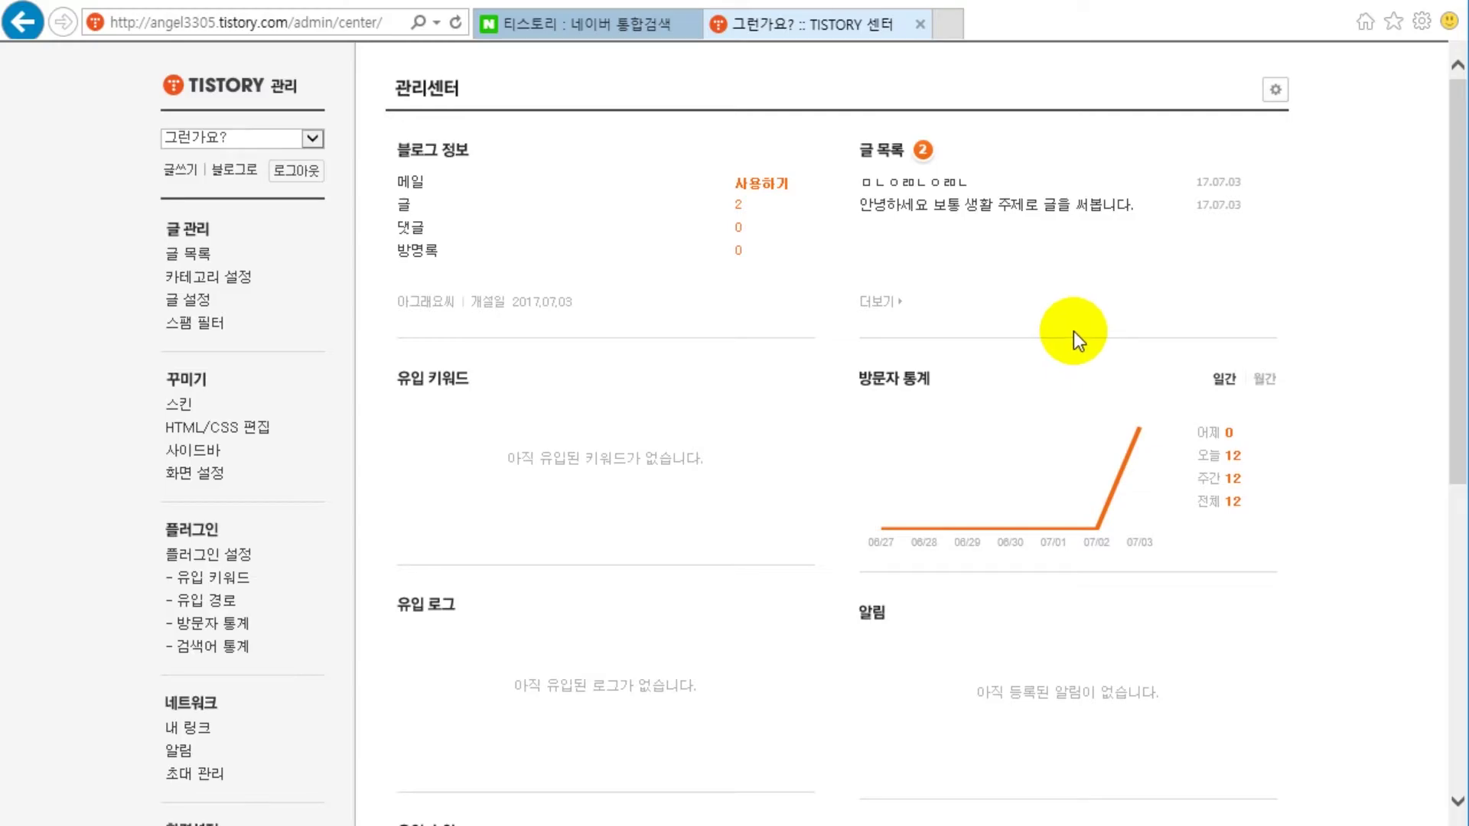
In the admin center settings, add the 댓글 module and remove the 유입 키워드, 유입 순위 and 유입 로그 modules
click(1276, 91)
click(893, 543)
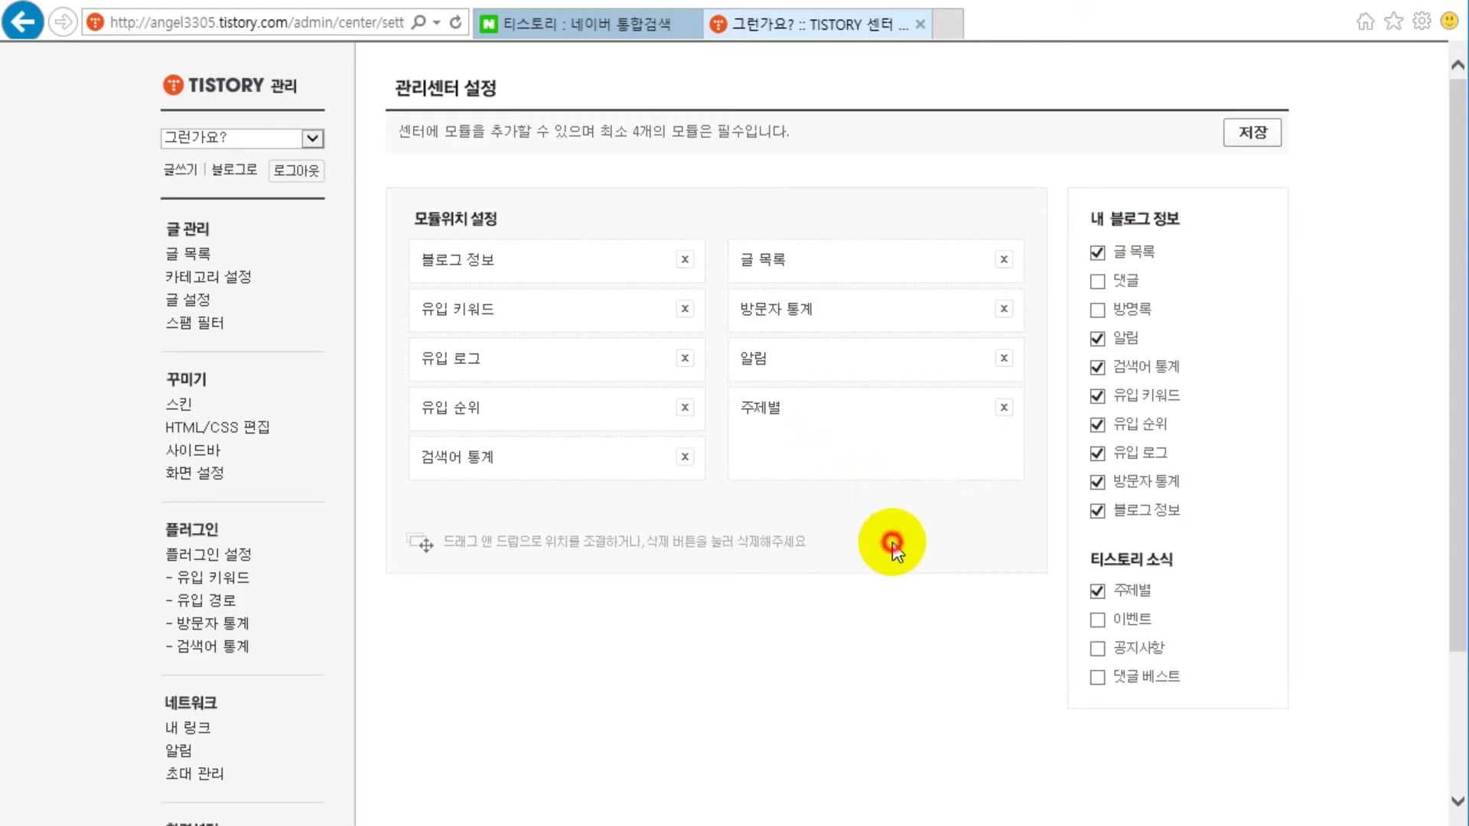
click(1097, 281)
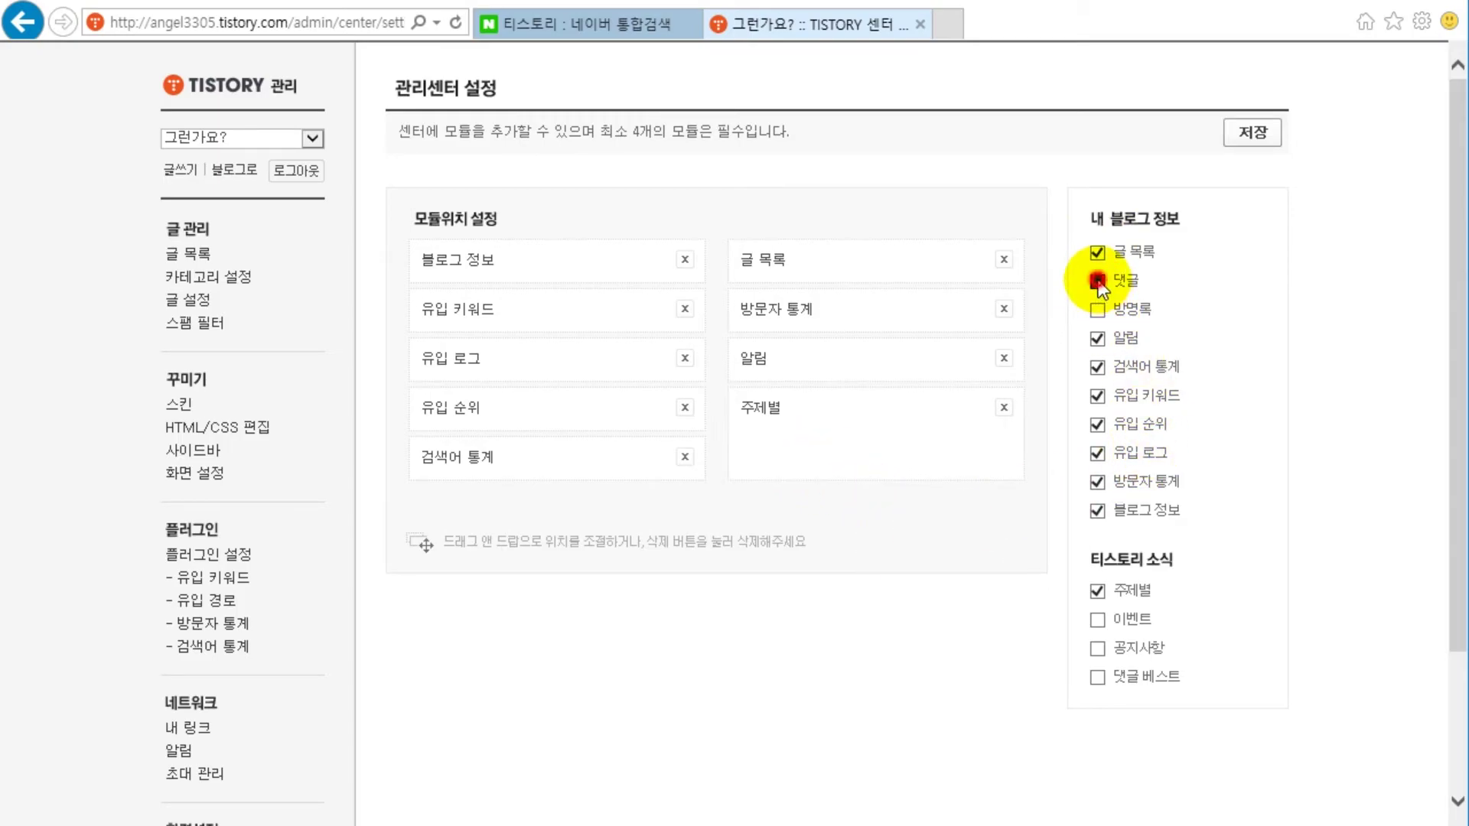
click(1097, 396)
click(1097, 424)
click(1097, 452)
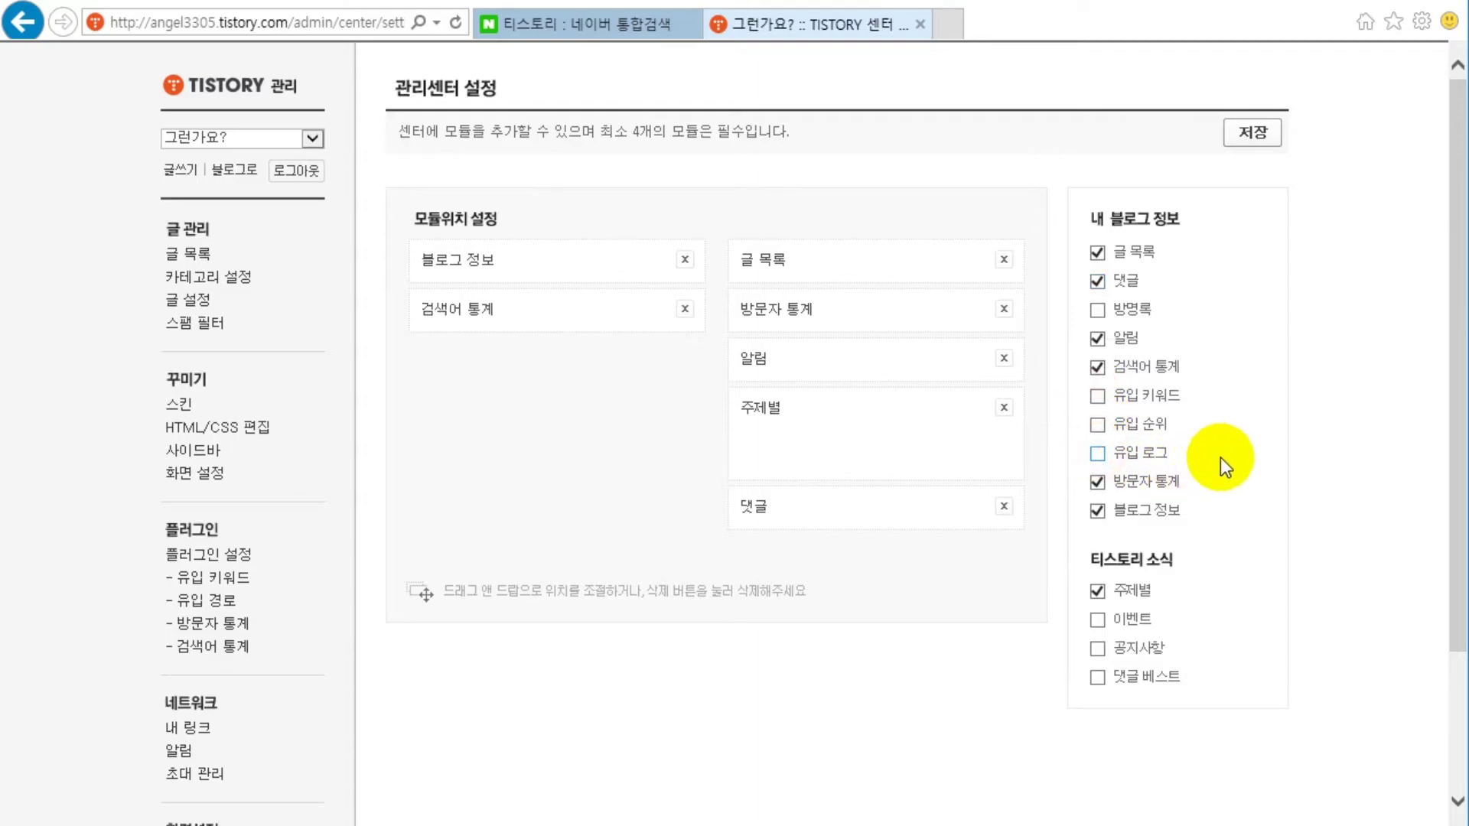
Move the 주제별 module below 검색어 통계 and save the admin center layout
drag(846, 417, 508, 337)
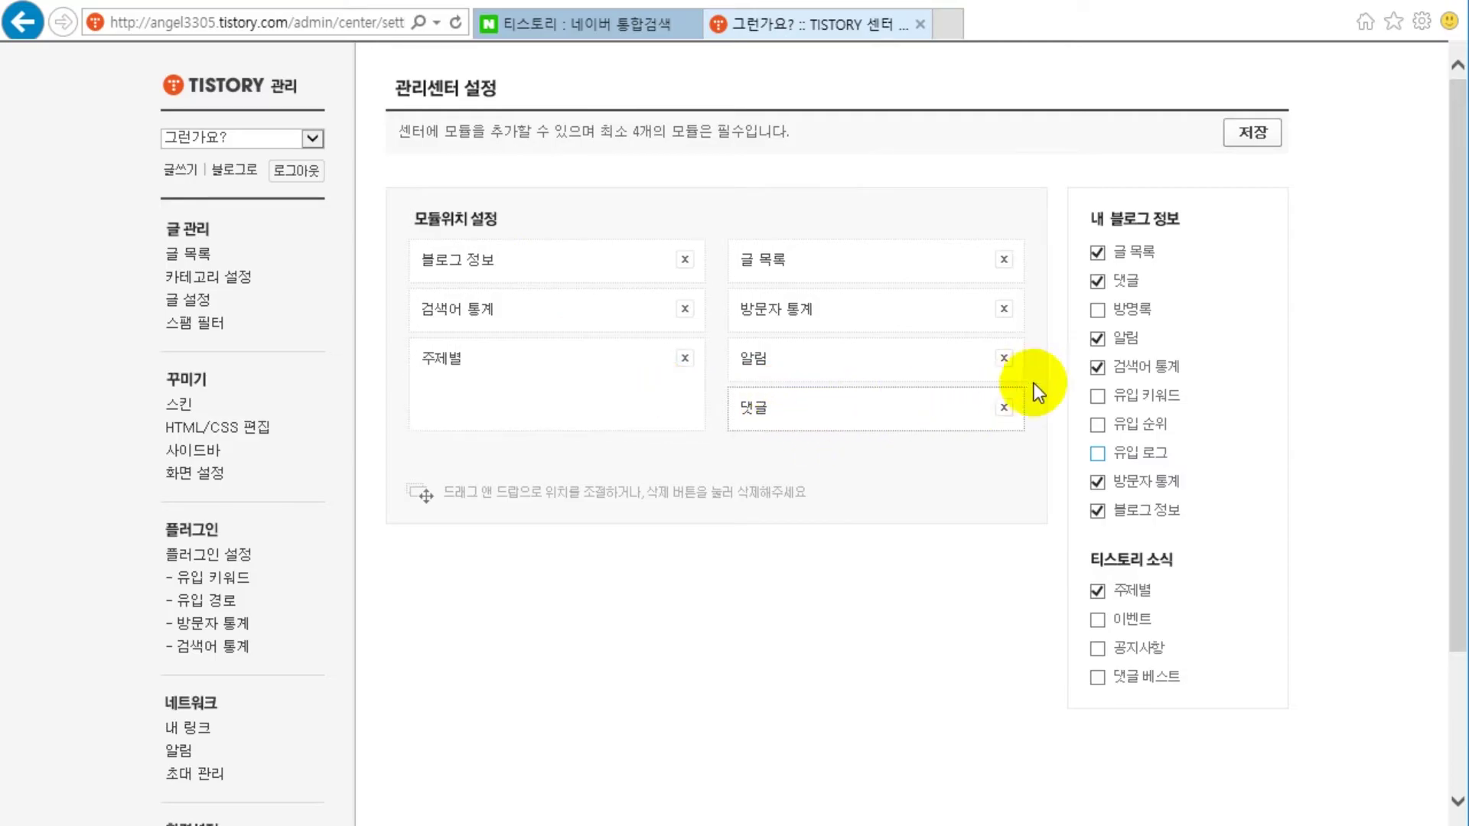
click(1254, 132)
click(702, 483)
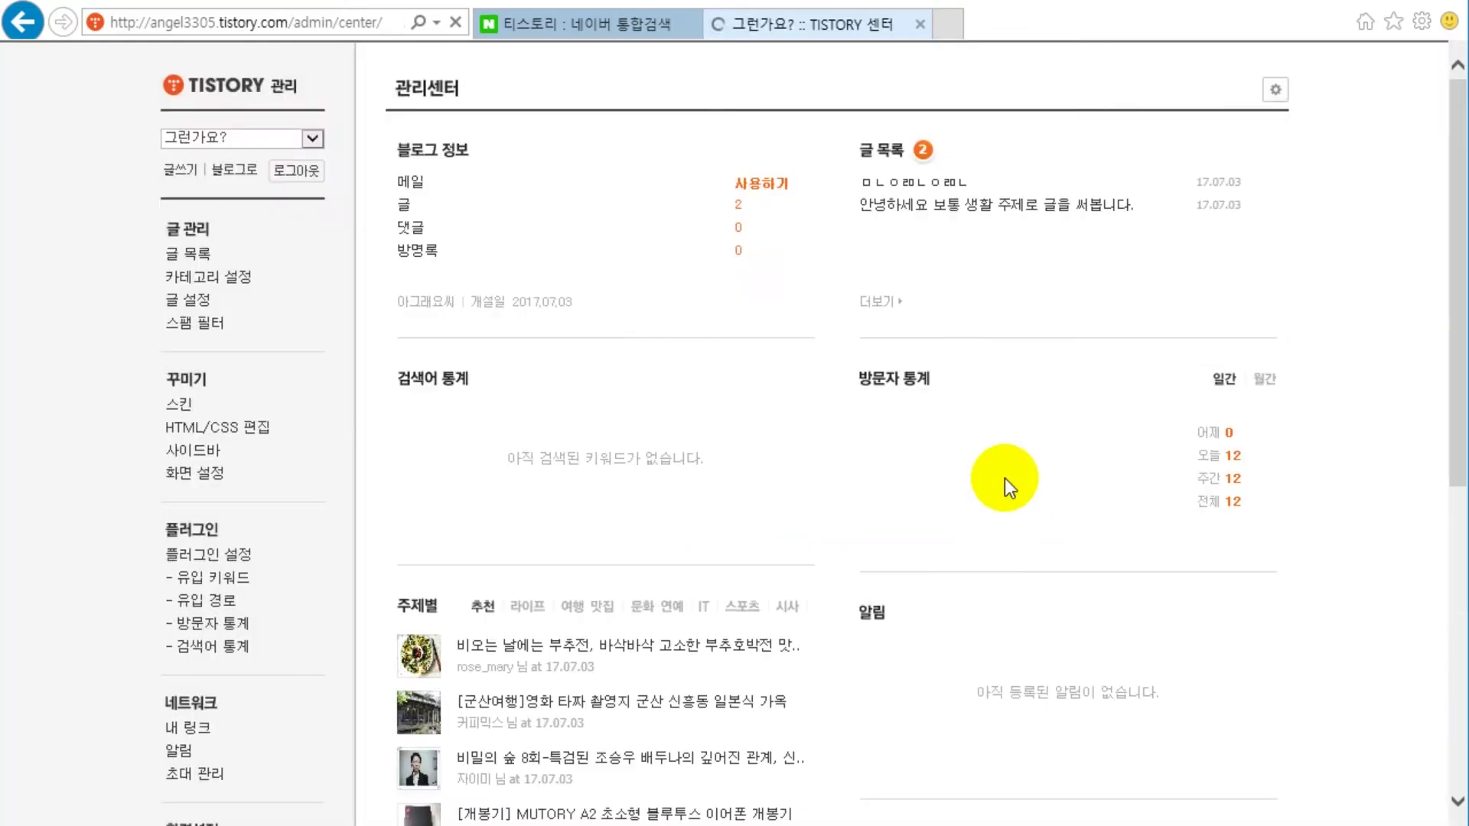
Add the 유입 키워드, 유입 순위 and 유입 로그 modules in the admin center settings and save the layout
scroll(1008, 505, down, 7)
scroll(1006, 543, up, 7)
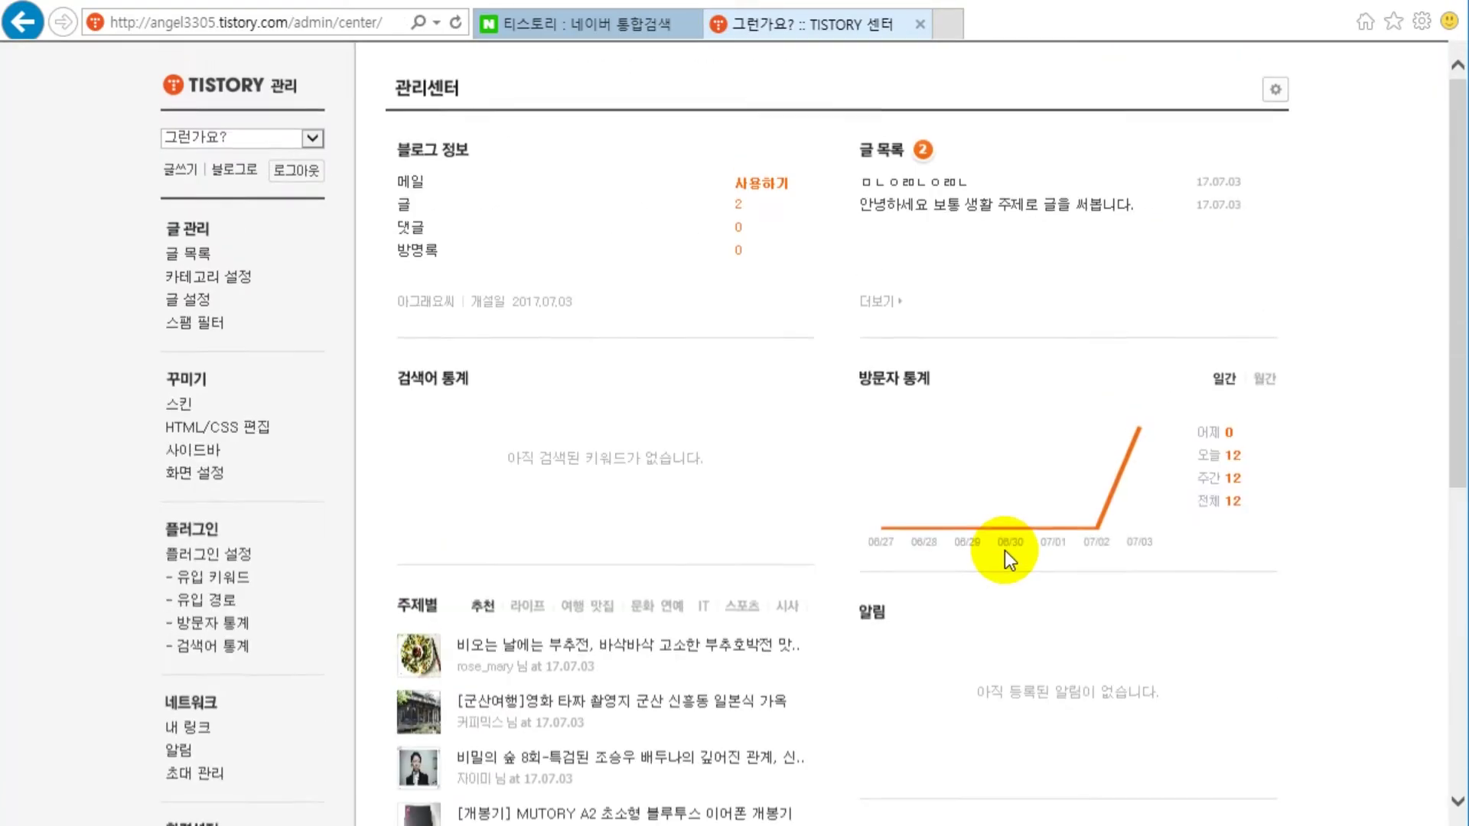
click(1276, 87)
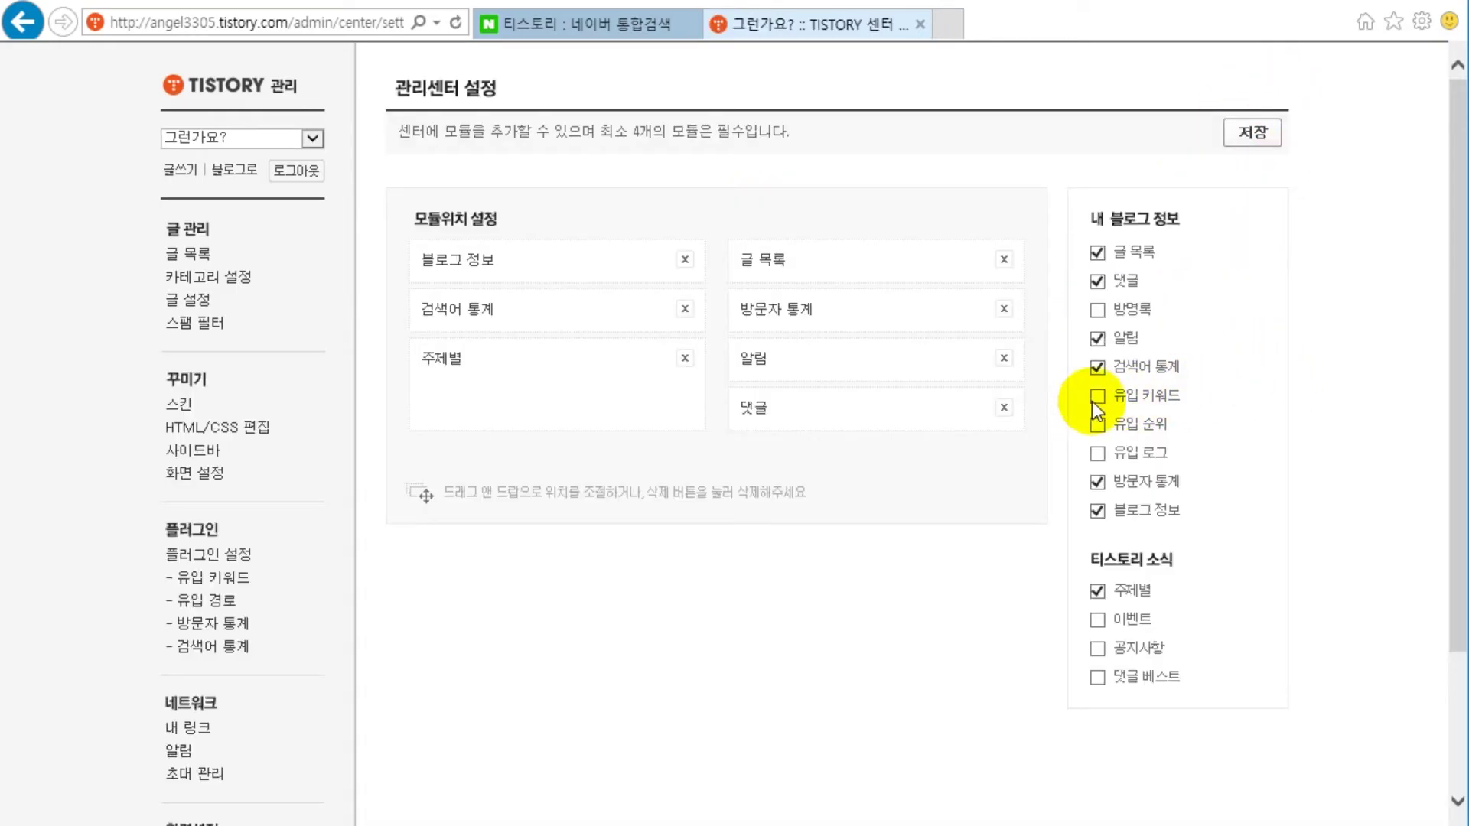
click(1096, 397)
click(1098, 423)
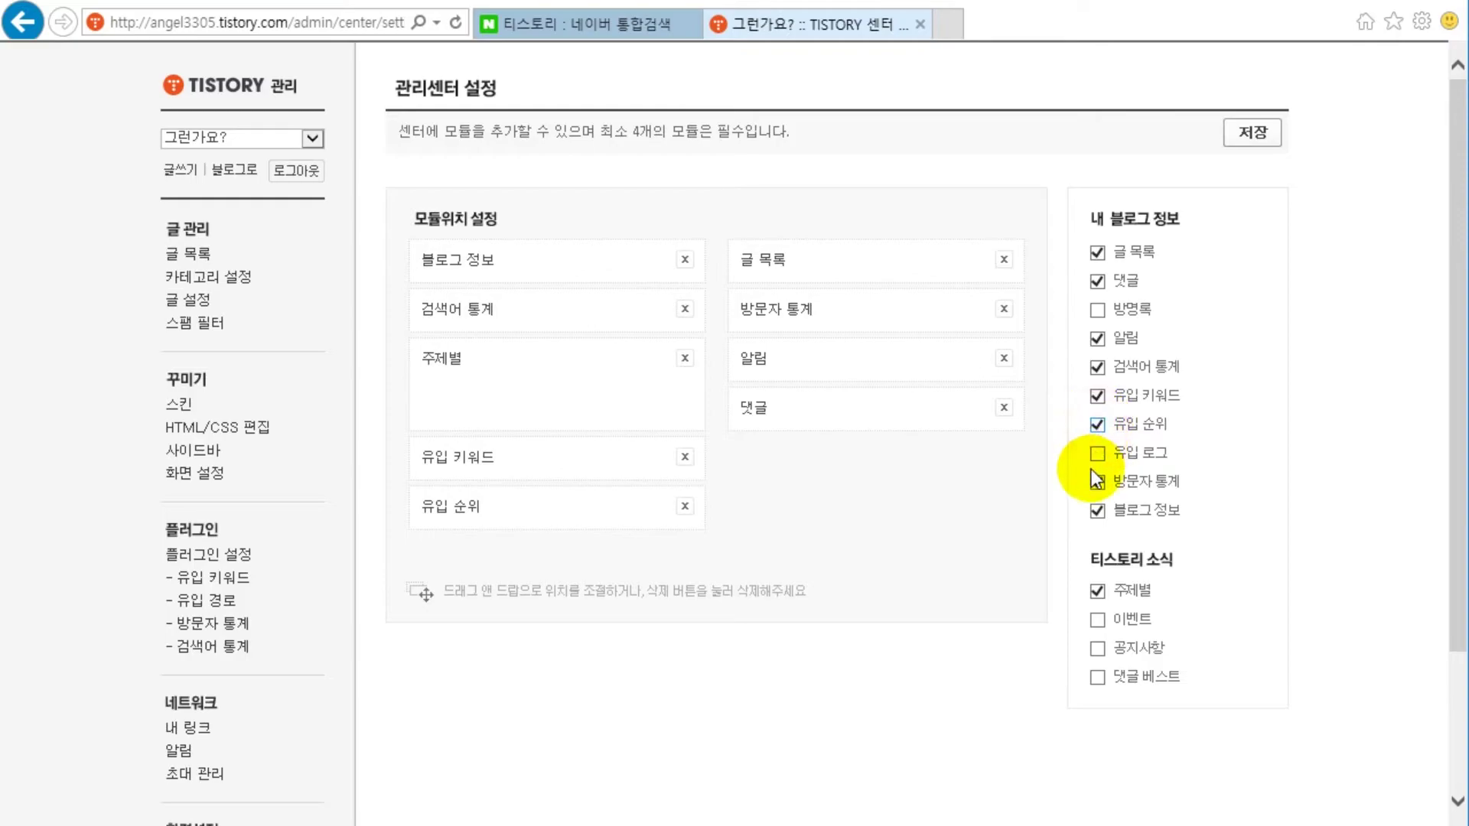
click(1099, 453)
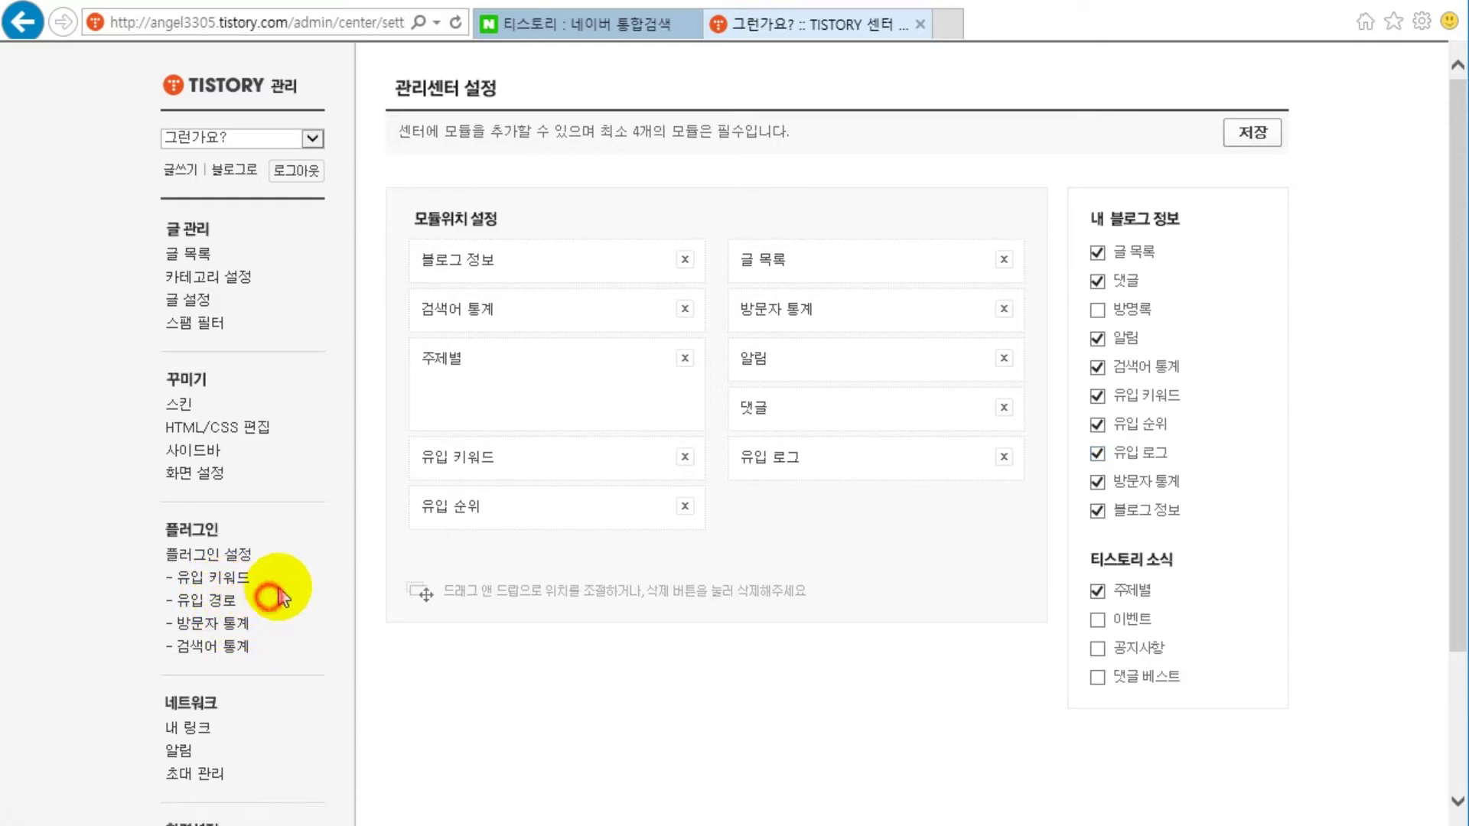
click(1254, 132)
click(699, 482)
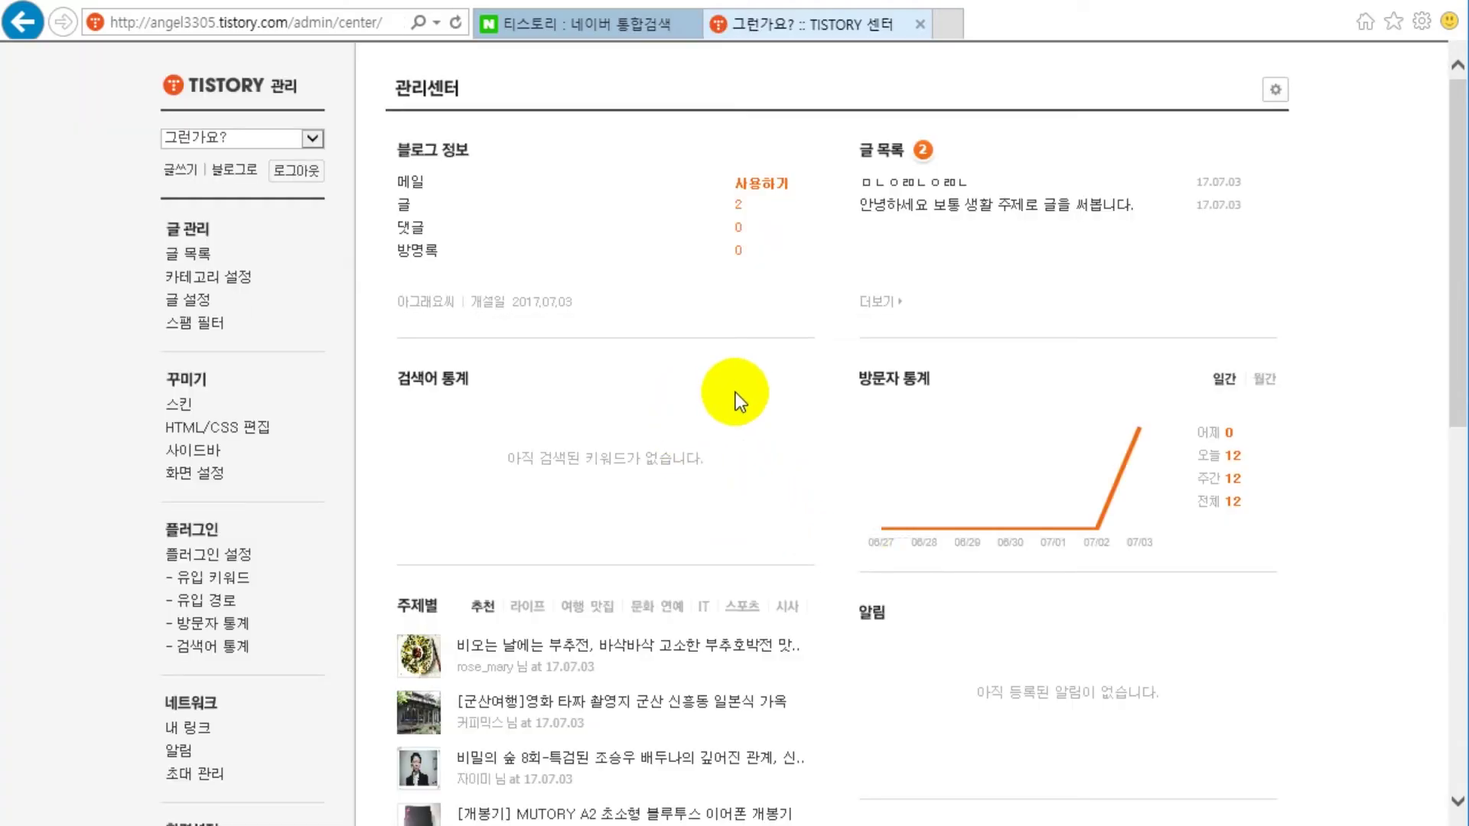
Examine the saved admin center layout, including its 댓글, 유입 키워드, 유입 순위 and 유입 로그 modules
scroll(855, 531, down, 5)
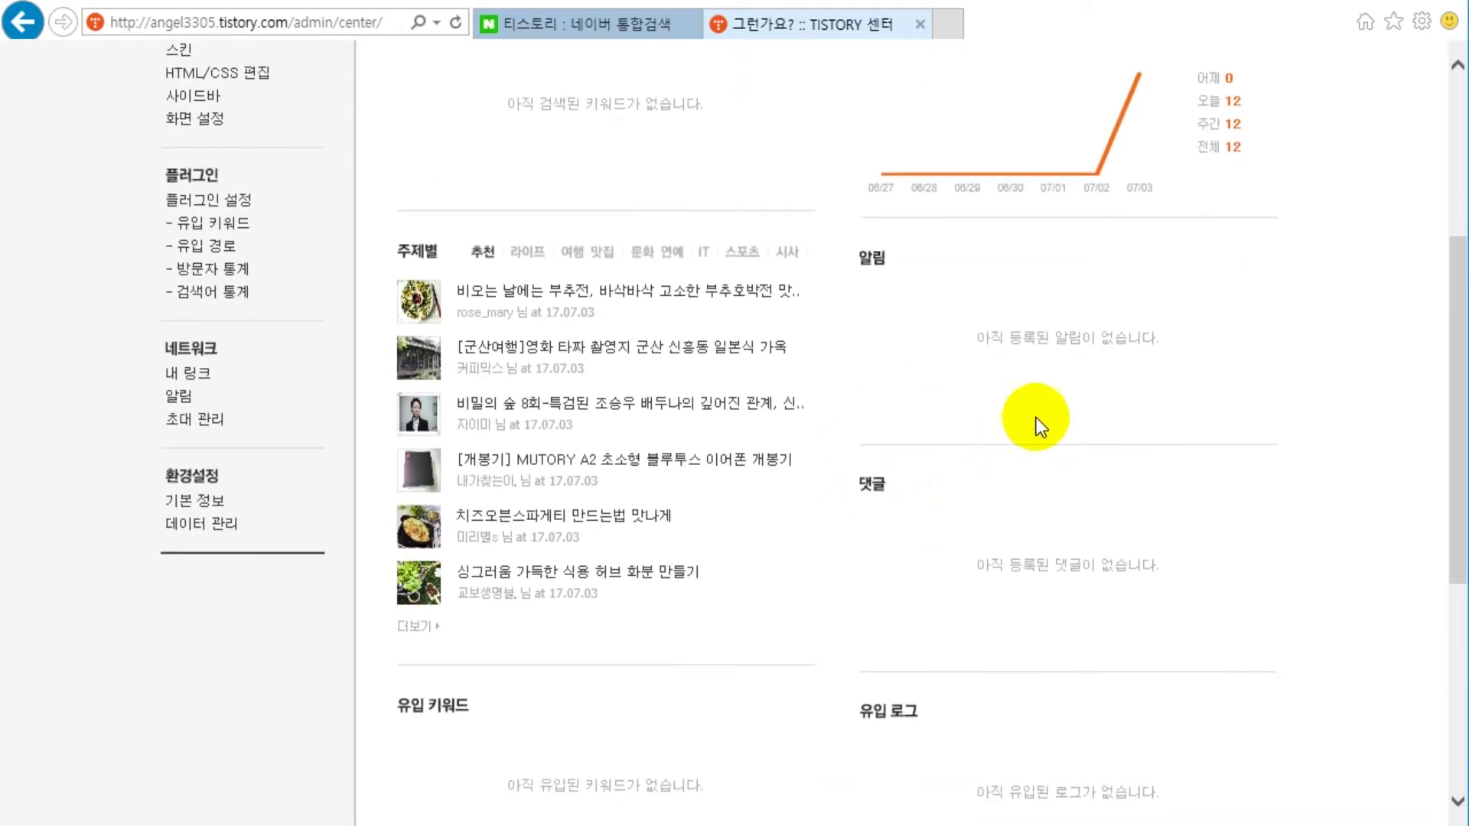
scroll(557, 646, down, 1)
drag(485, 660, 768, 659)
scroll(768, 659, down, 2)
drag(541, 753, 672, 773)
click(762, 753)
scroll(916, 529, down, 3)
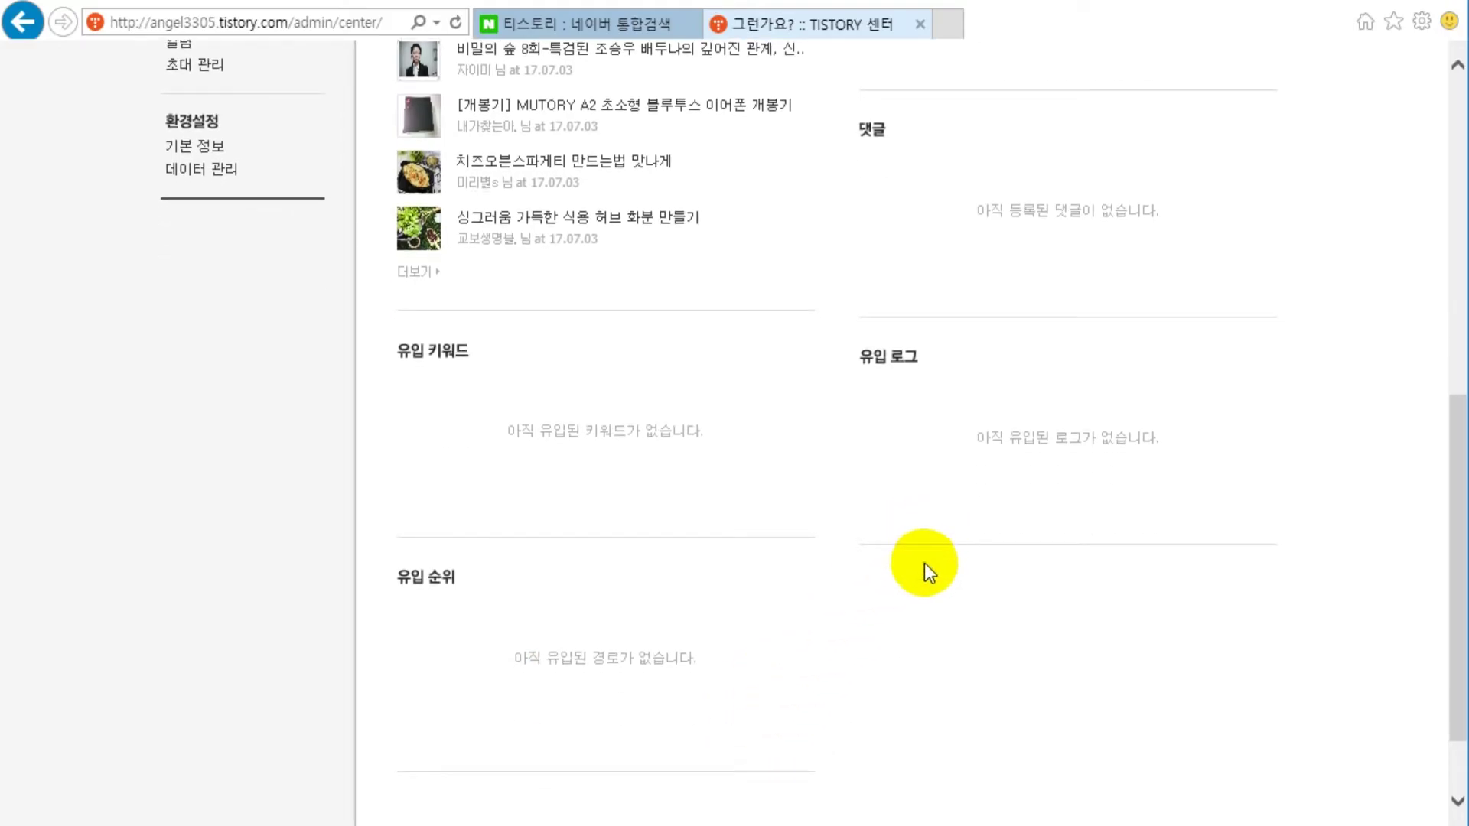
scroll(921, 586, up, 10)
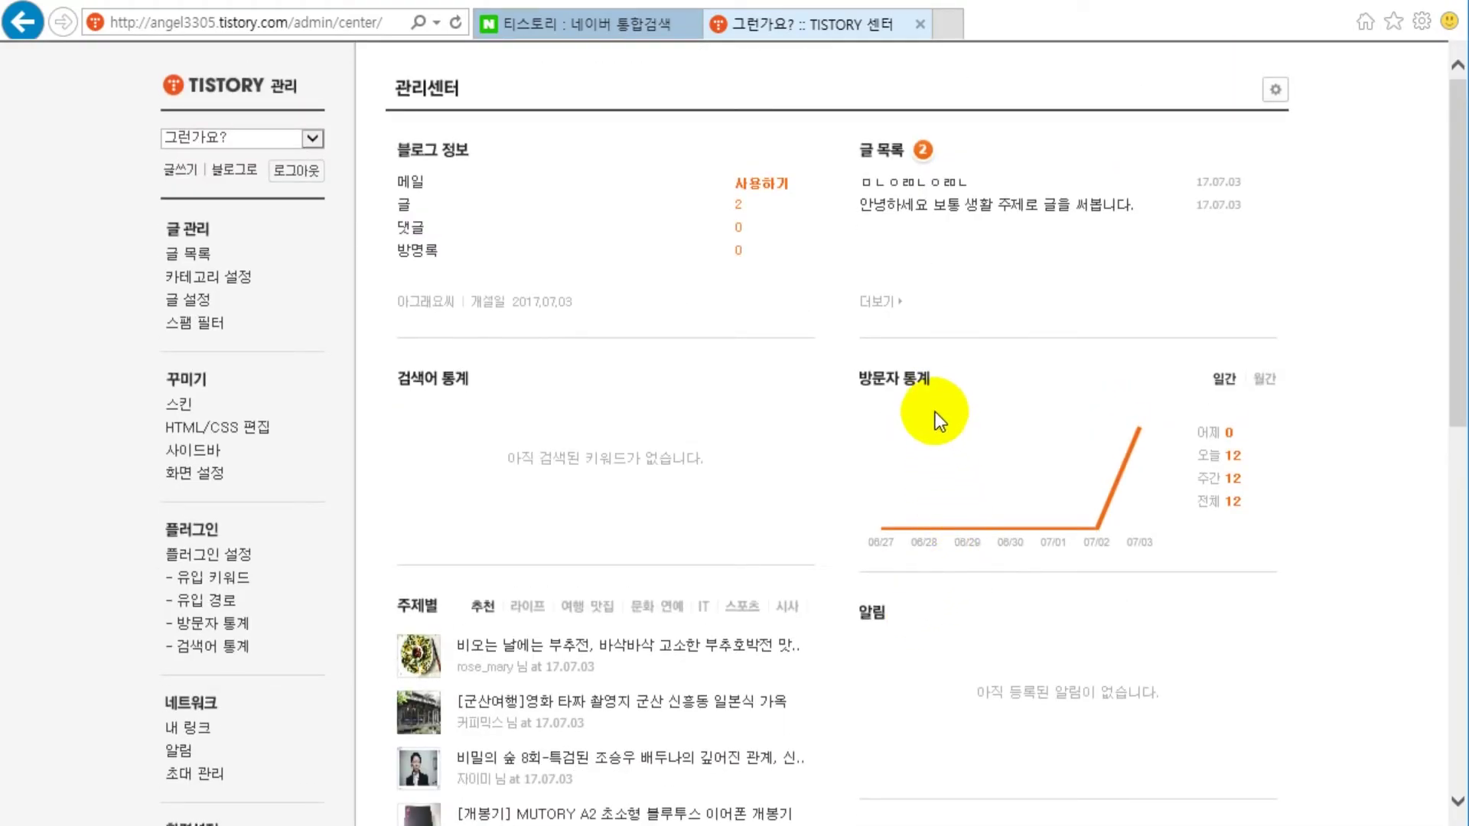
click(912, 340)
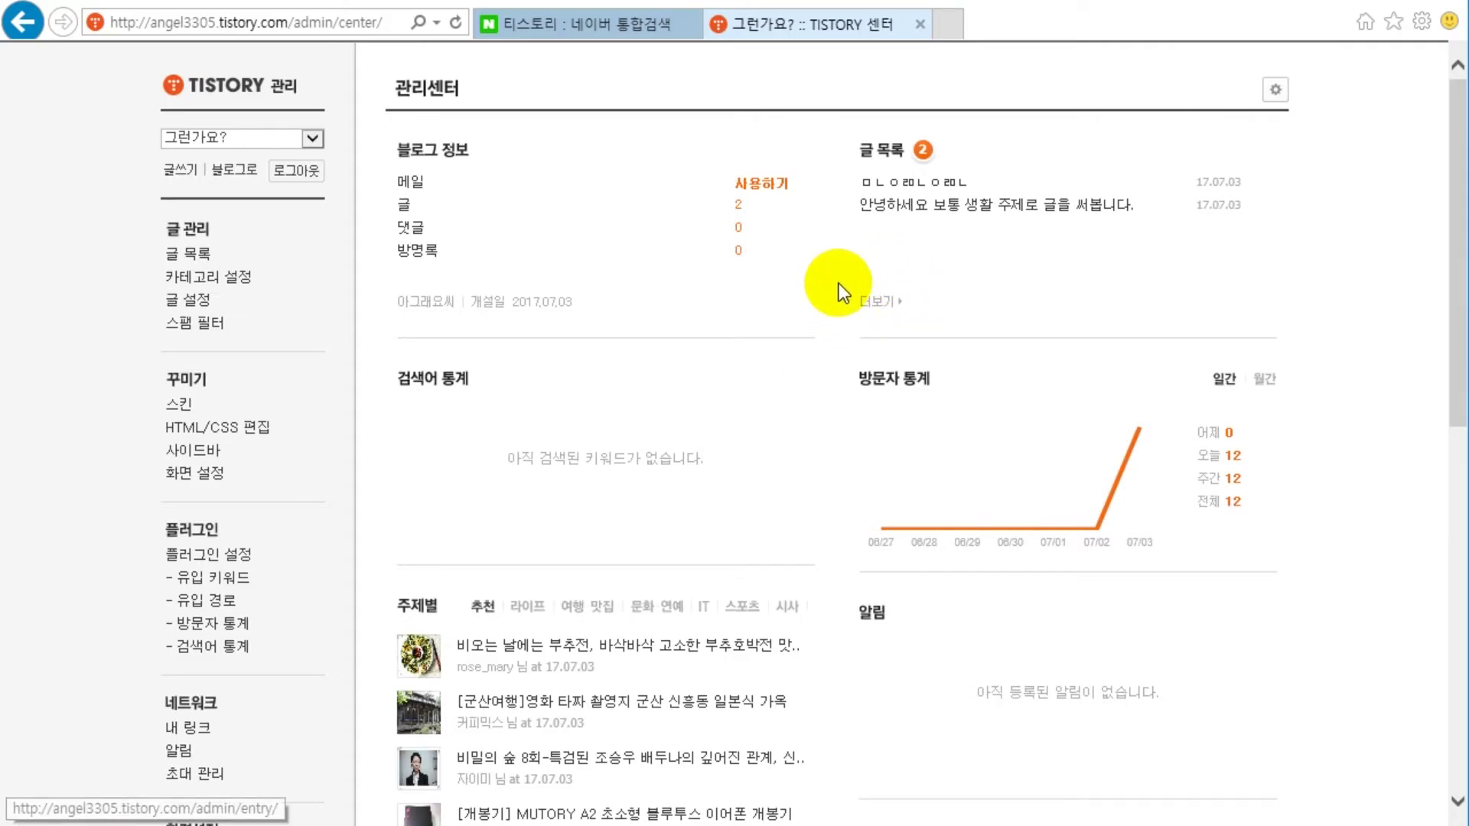
click(1284, 329)
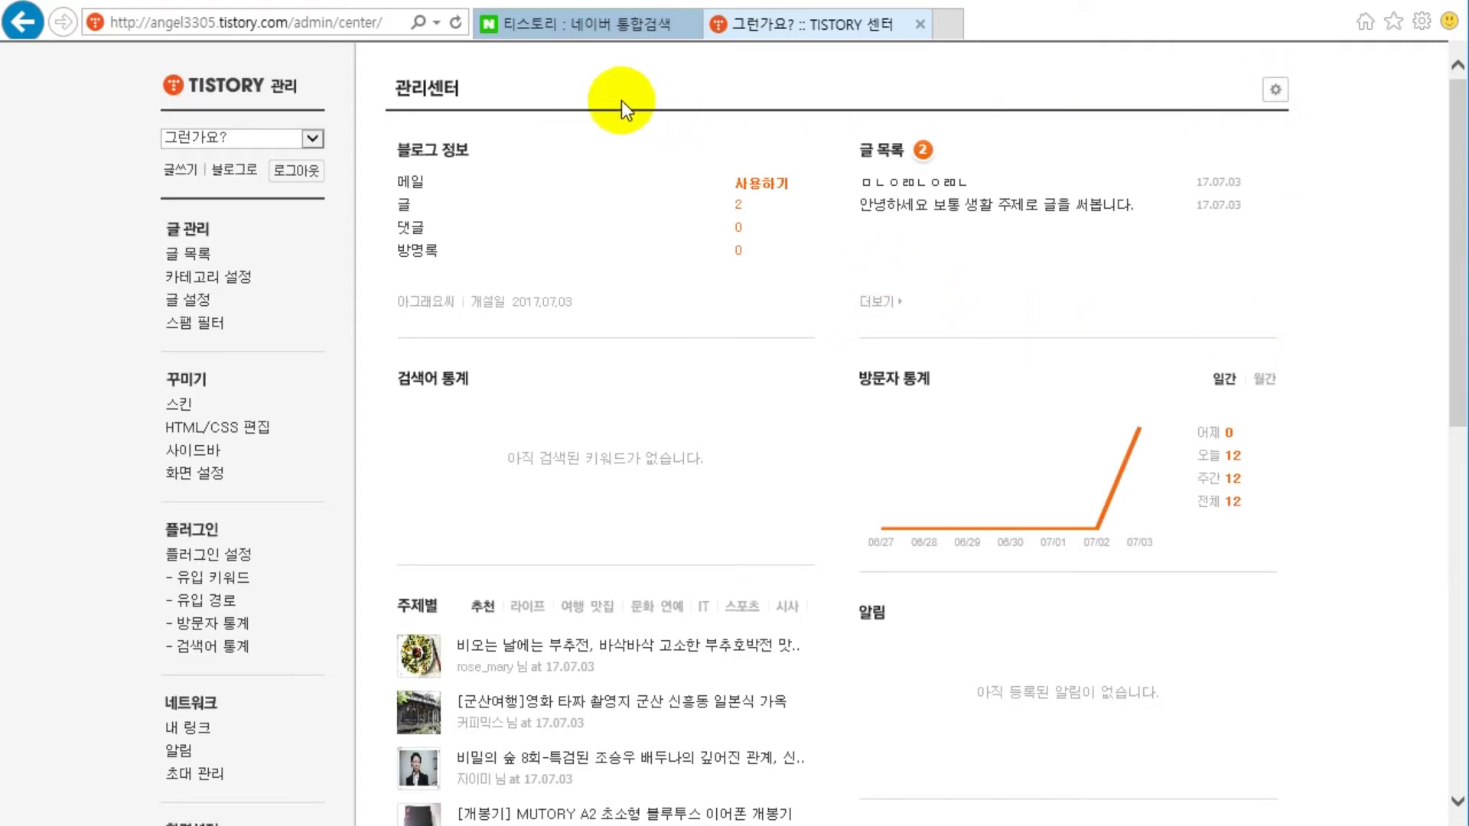
Add the 공지사항 and 이벤트 modules in the admin center settings and save the layout
click(1274, 90)
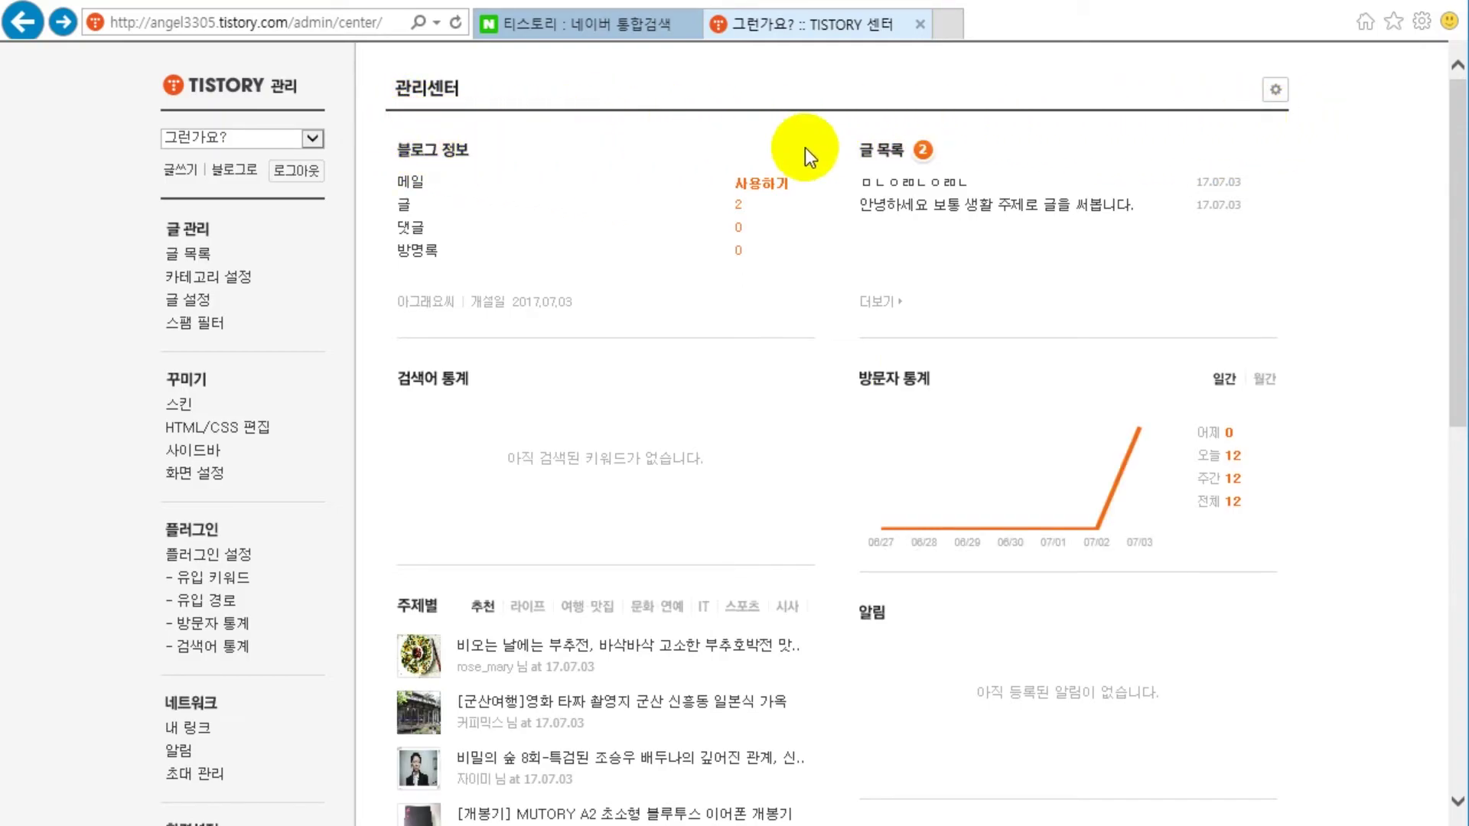
click(1275, 89)
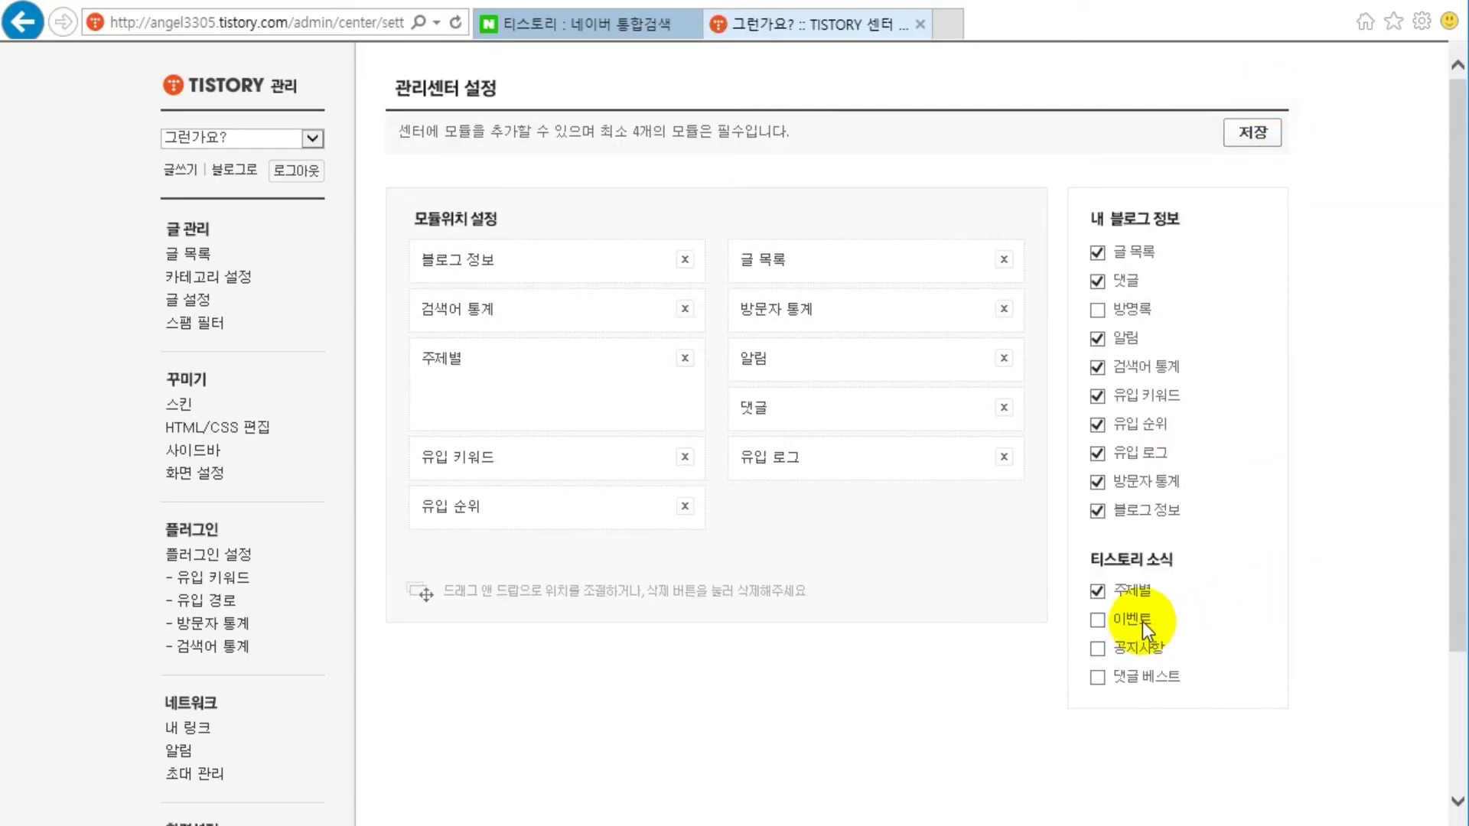
click(1098, 649)
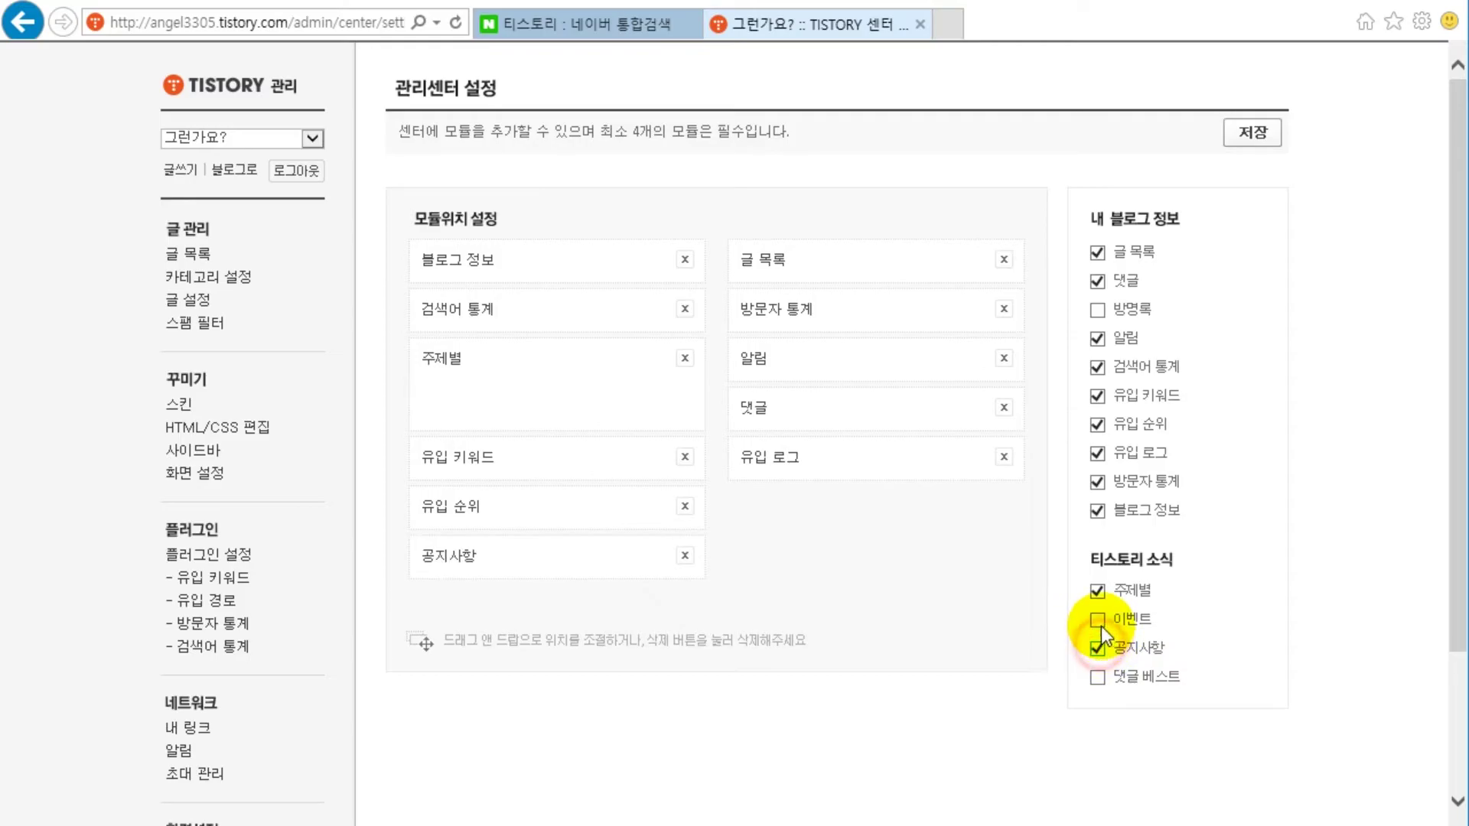
click(1097, 620)
click(1251, 132)
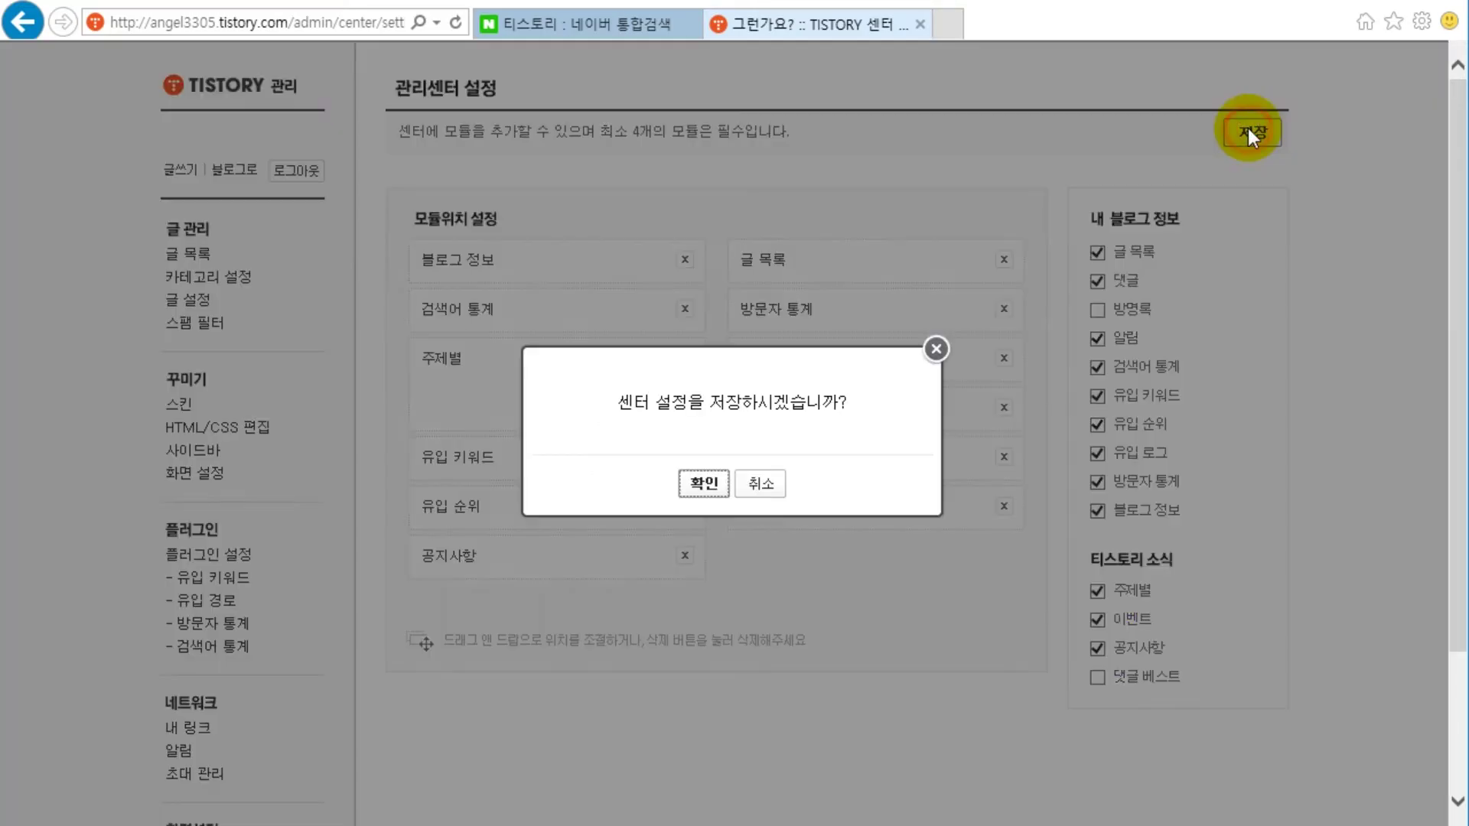
click(704, 483)
Examine the entries in the 이벤트 and 공지사항 modules of the admin center
scroll(857, 482, down, 15)
click(944, 463)
drag(884, 236, 971, 459)
click(992, 471)
drag(796, 466, 864, 640)
click(864, 639)
click(1026, 243)
drag(1025, 243, 1174, 508)
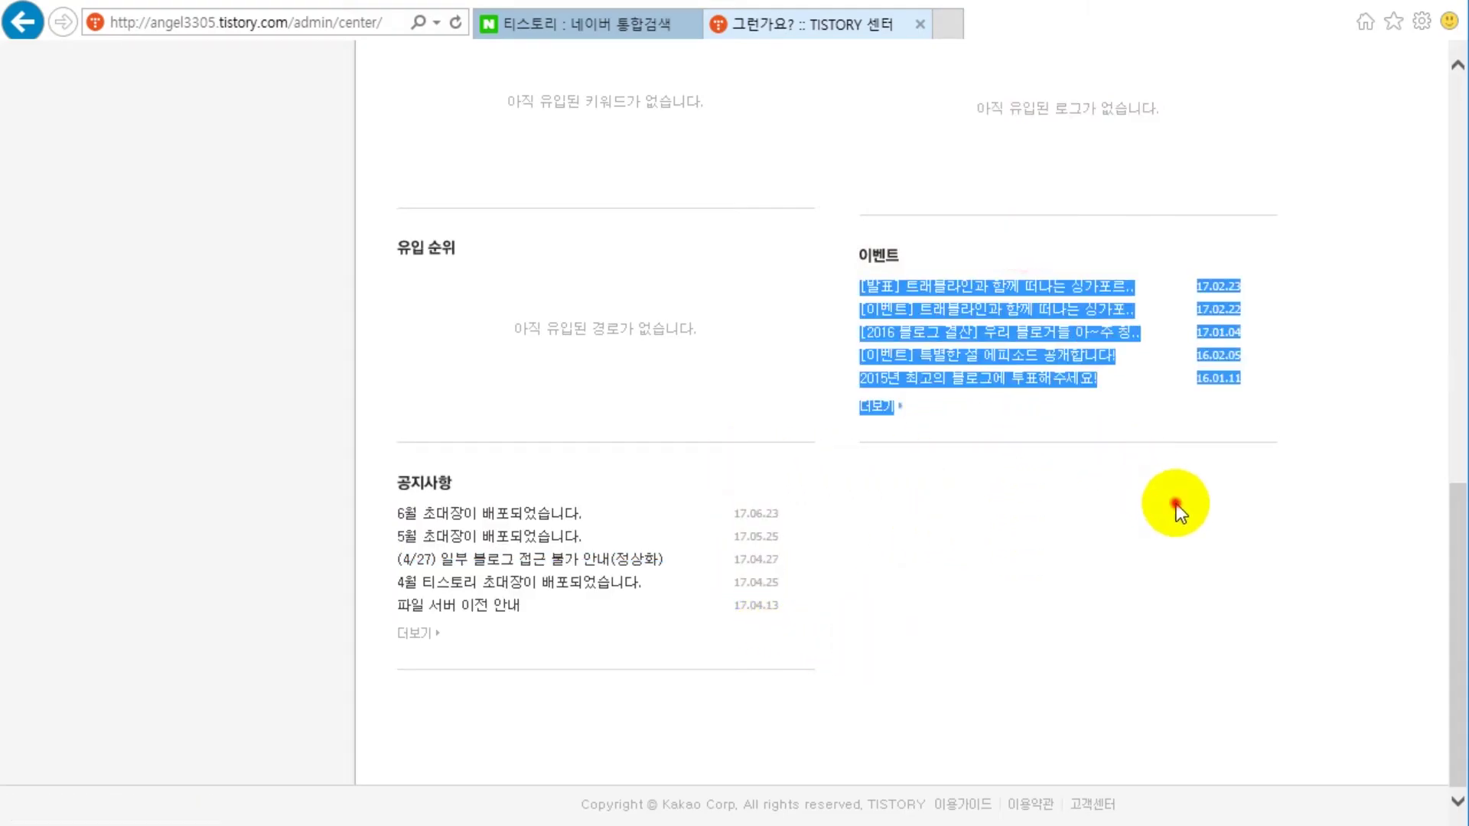
click(1224, 462)
scroll(1236, 497, up, 15)
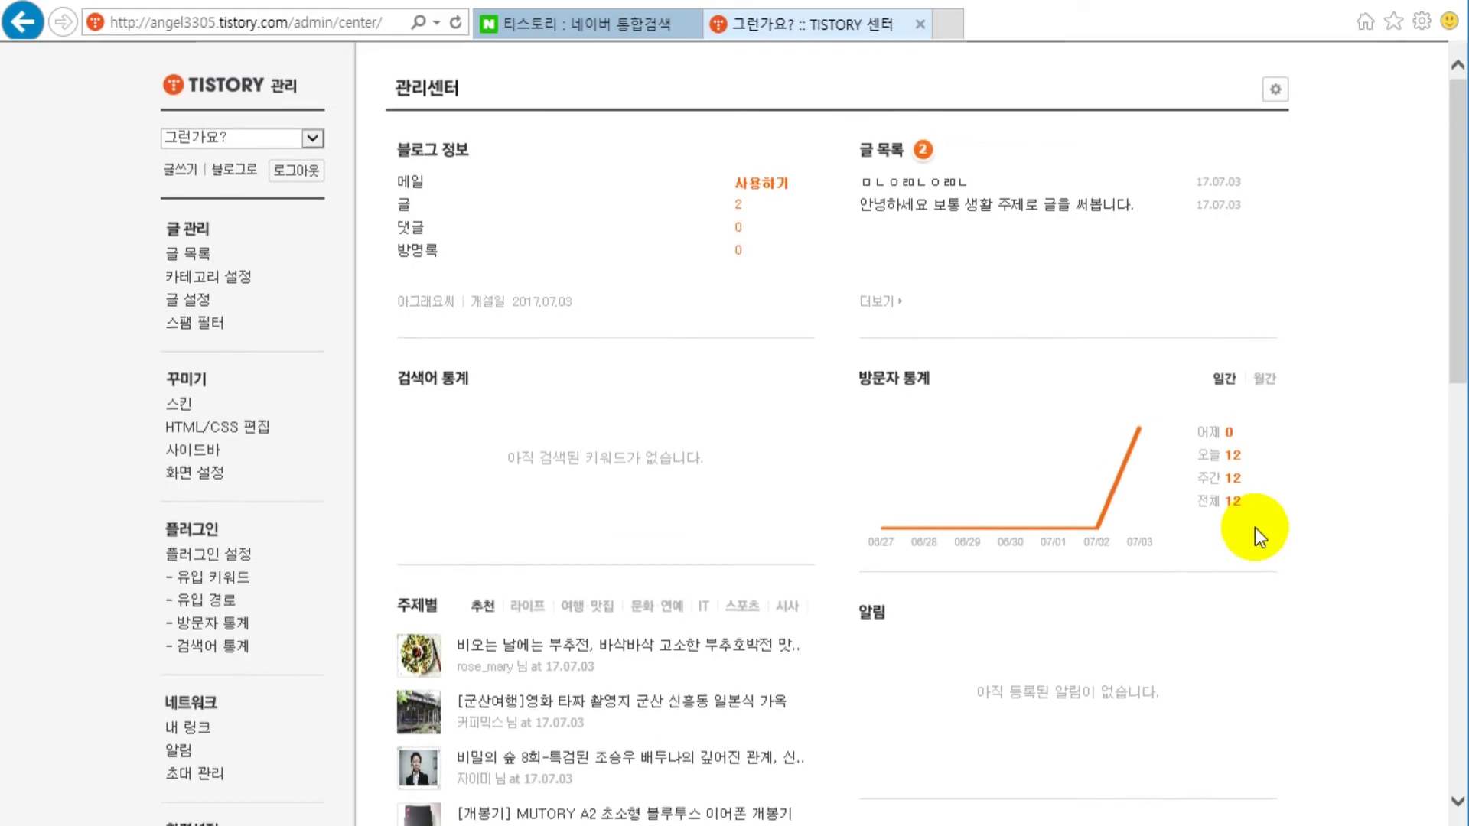
Reopen the admin center settings and remove the 이벤트 and 공지사항 modules
click(1270, 249)
click(1276, 89)
click(1292, 583)
click(1097, 620)
click(1098, 648)
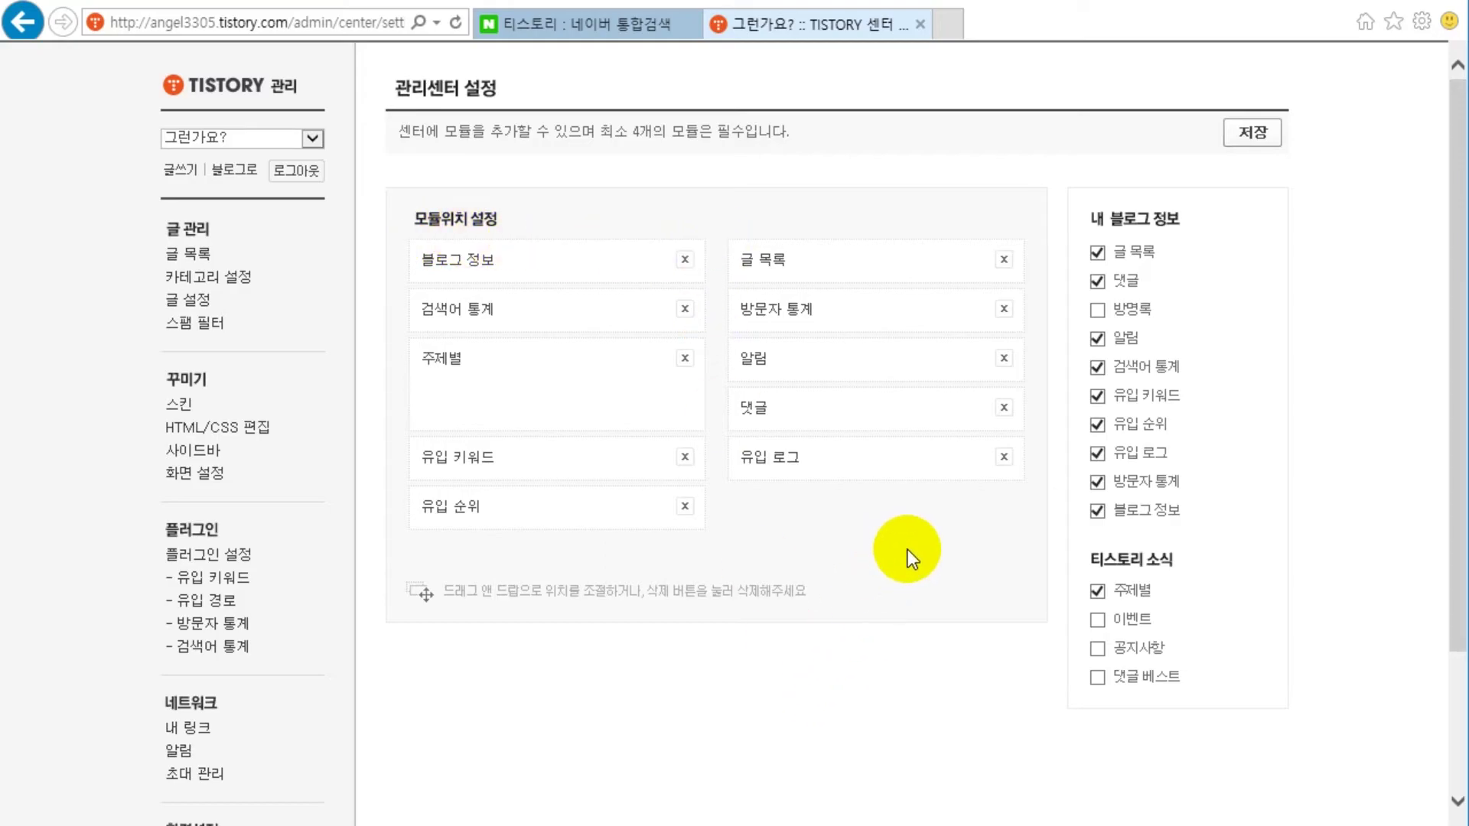
Place the 유입 키워드, 유입 순위 and 유입 로그 modules directly below 블로그 정보, and move 주제별 below 댓글
drag(538, 461, 527, 321)
drag(551, 508, 535, 360)
drag(842, 442, 531, 406)
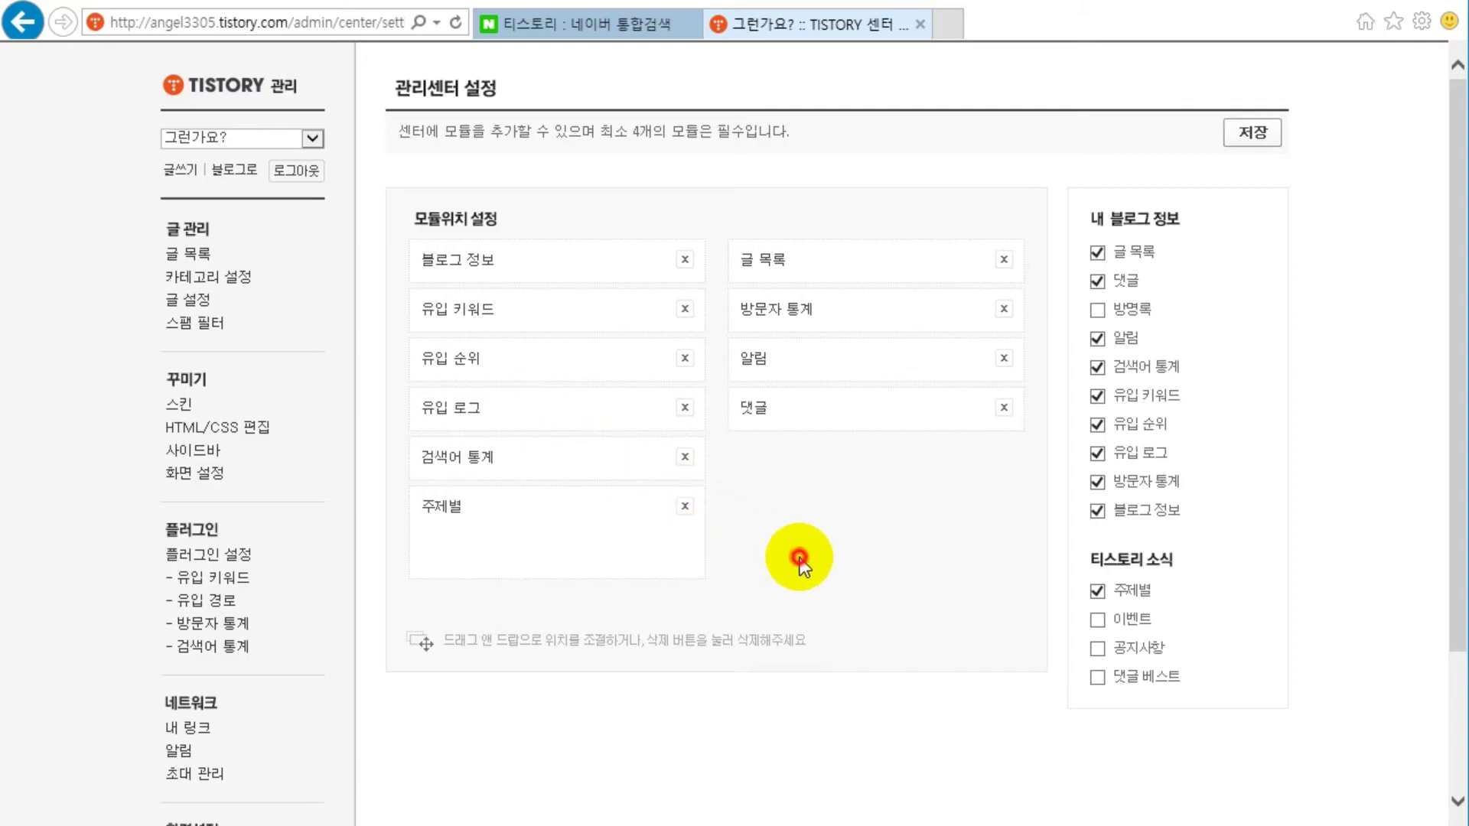
drag(528, 498, 837, 440)
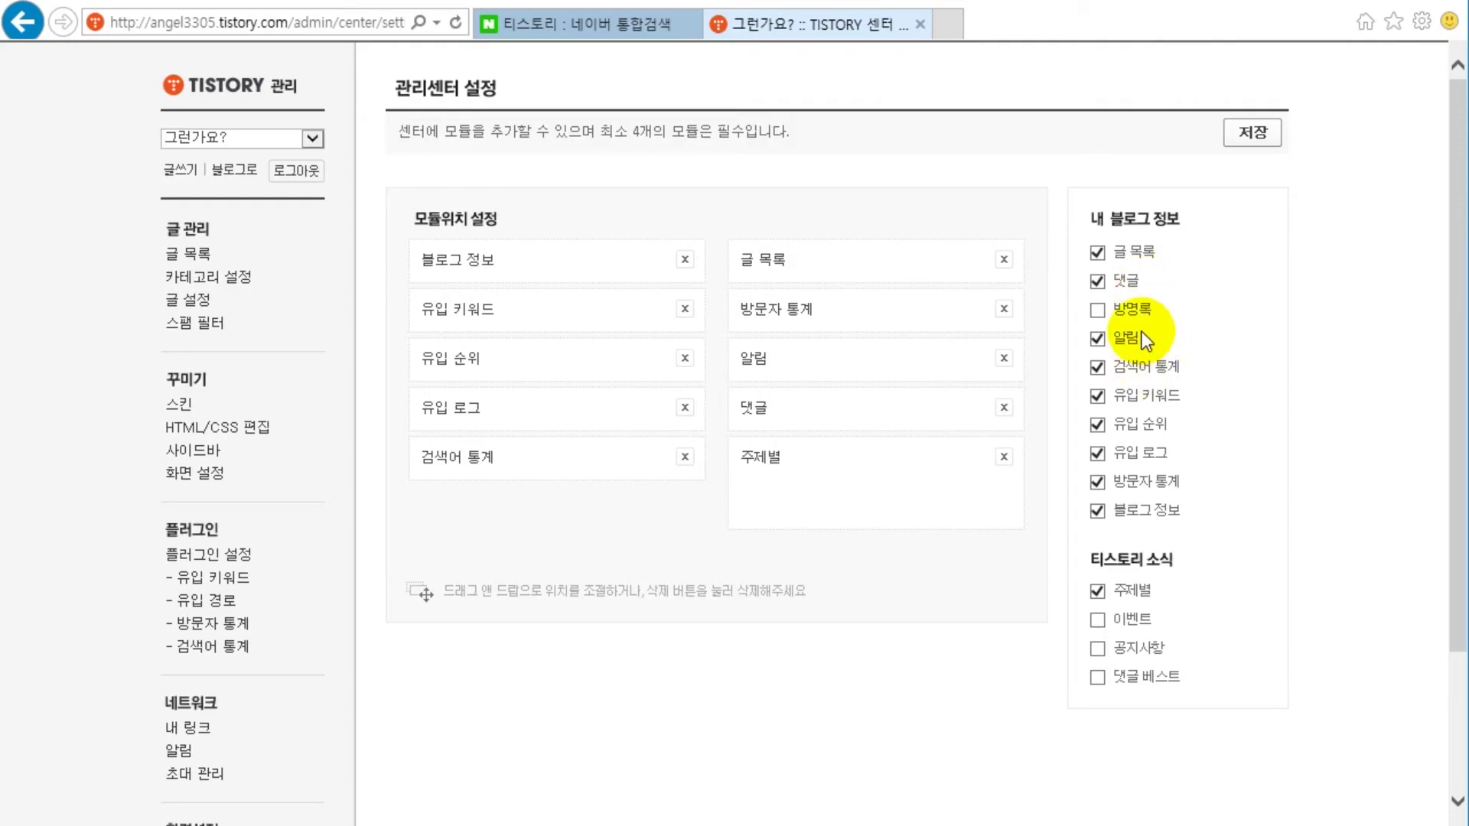
Remove the 댓글 module and move the 유입 로그 module above 유입 순위
click(1102, 282)
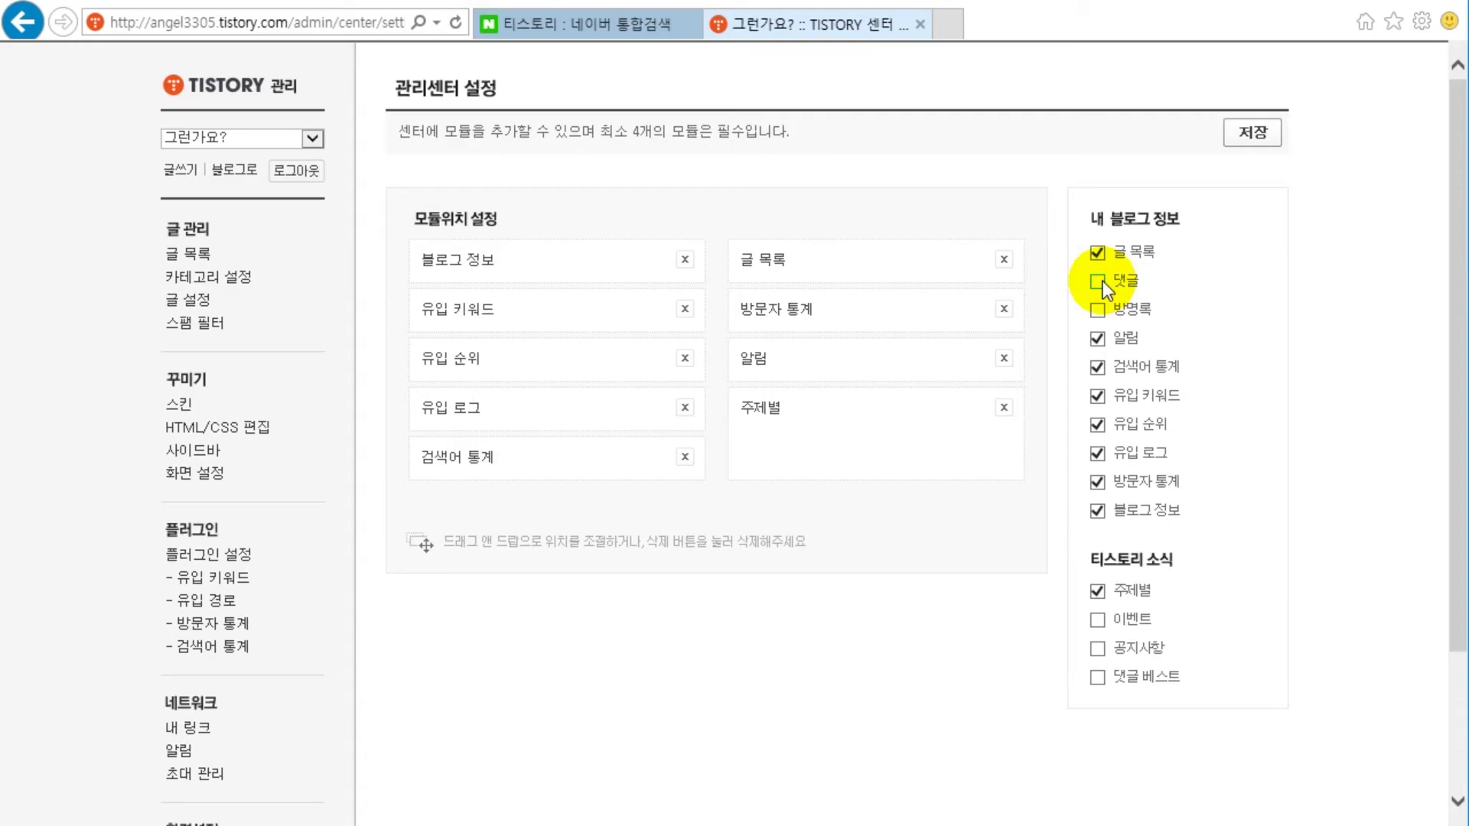
drag(846, 354, 793, 356)
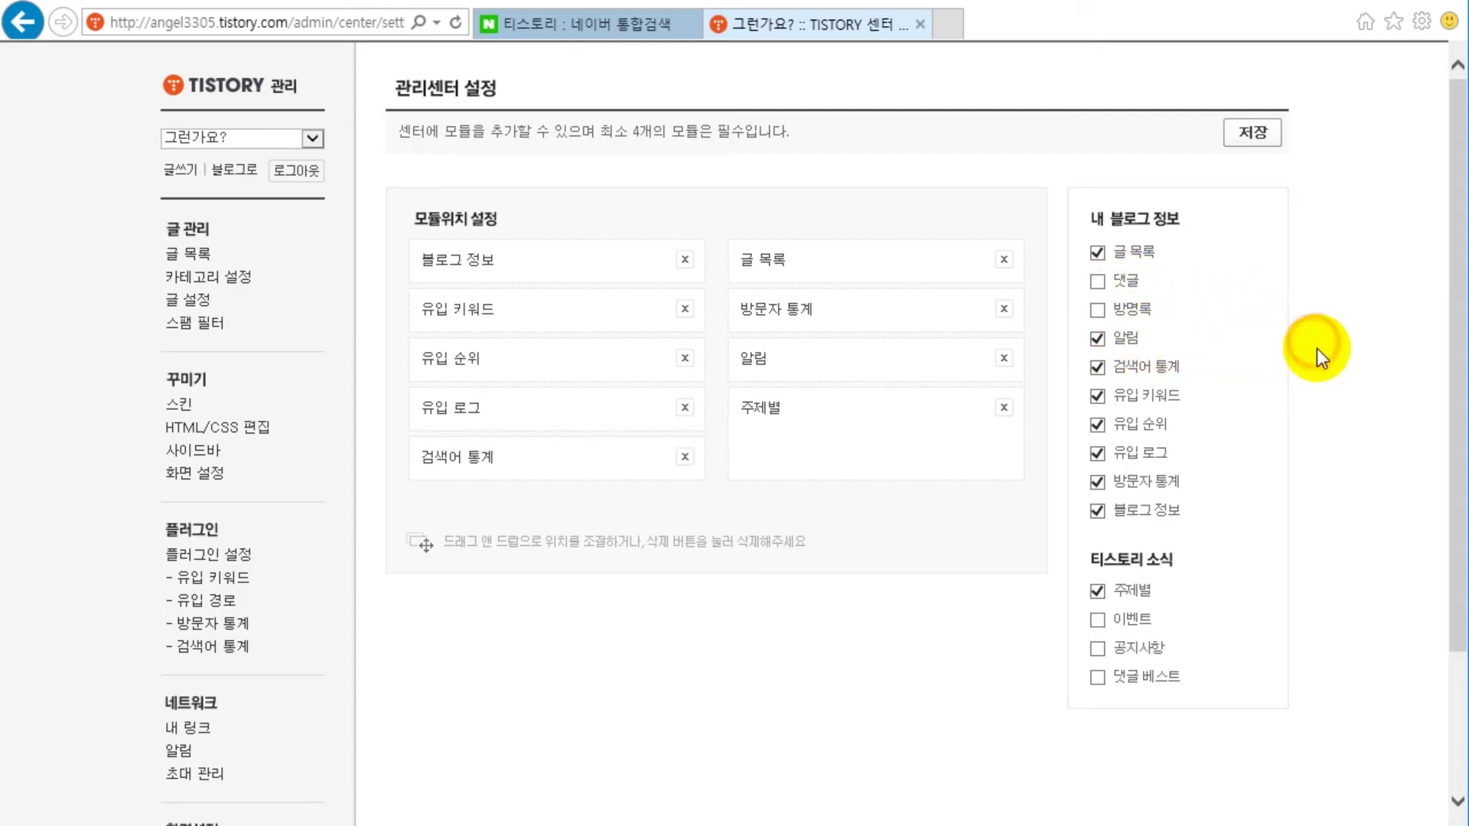
drag(619, 315, 597, 473)
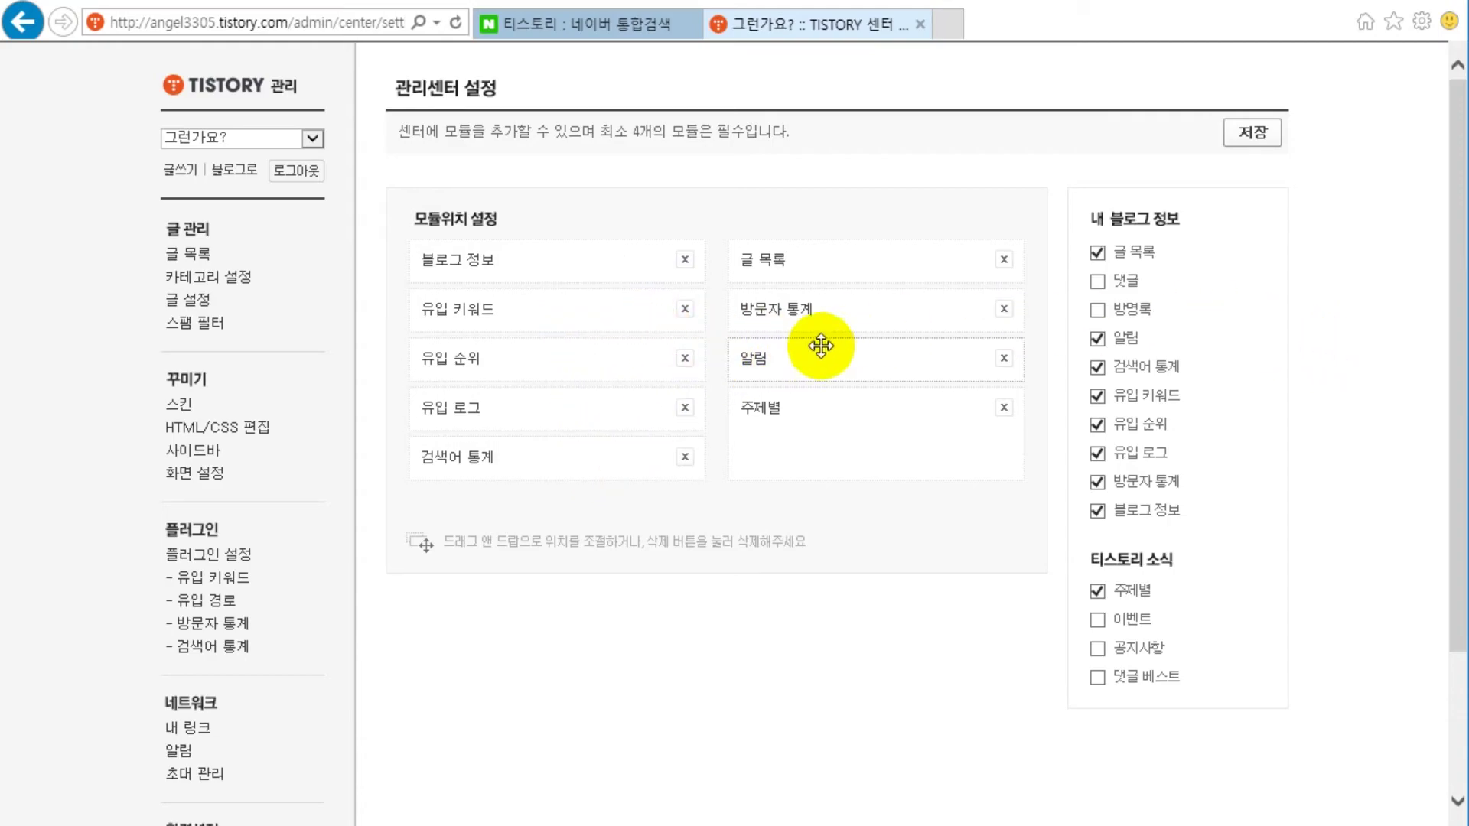
mouse_move(918, 311)
mouse_down()
mouse_move(908, 276)
mouse_move(910, 307)
mouse_up()
drag(803, 315, 841, 329)
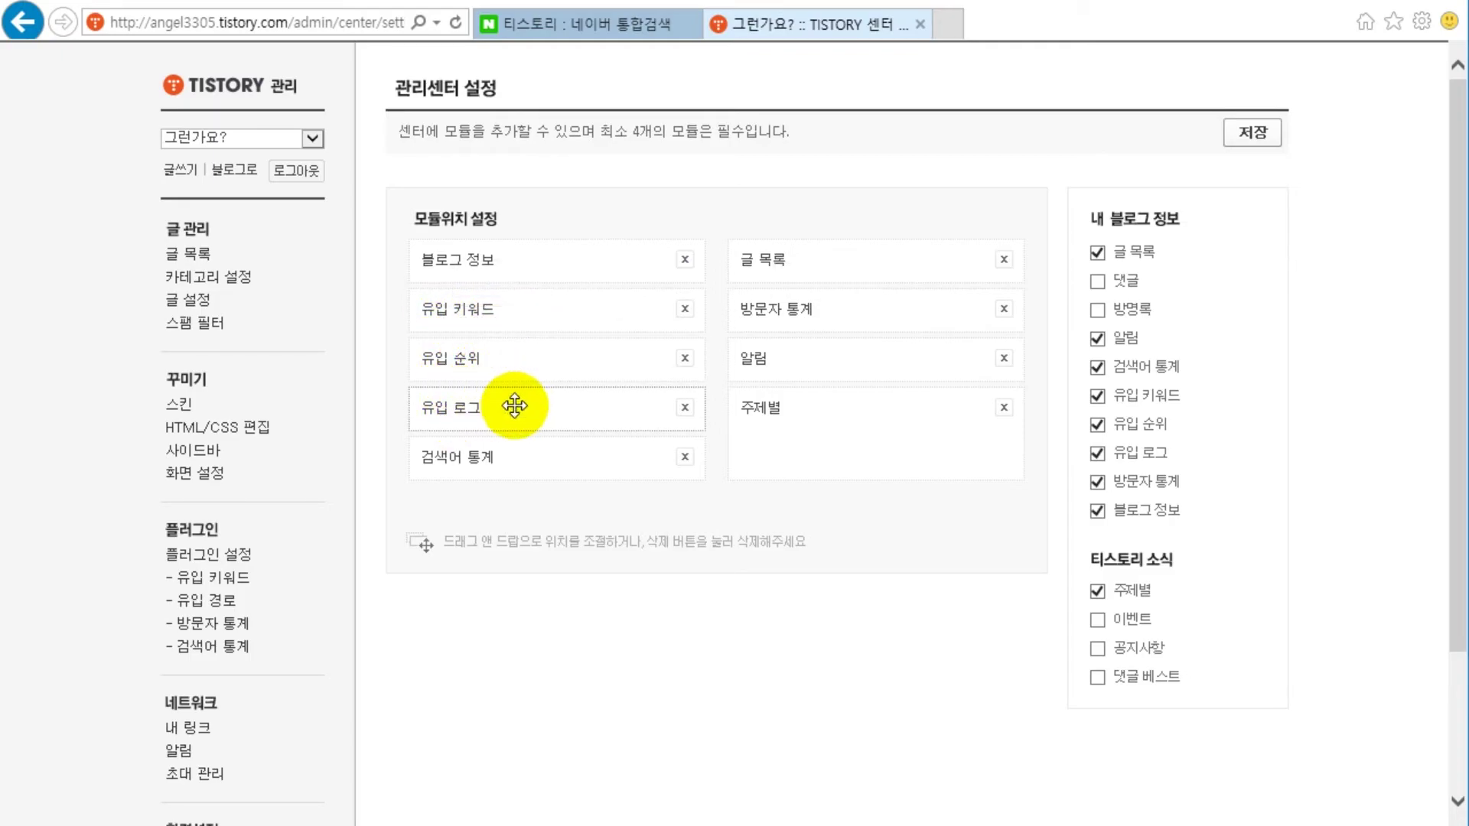
mouse_move(508, 406)
mouse_down()
mouse_move(515, 319)
mouse_move(527, 413)
mouse_move(508, 394)
mouse_up()
drag(541, 318, 540, 315)
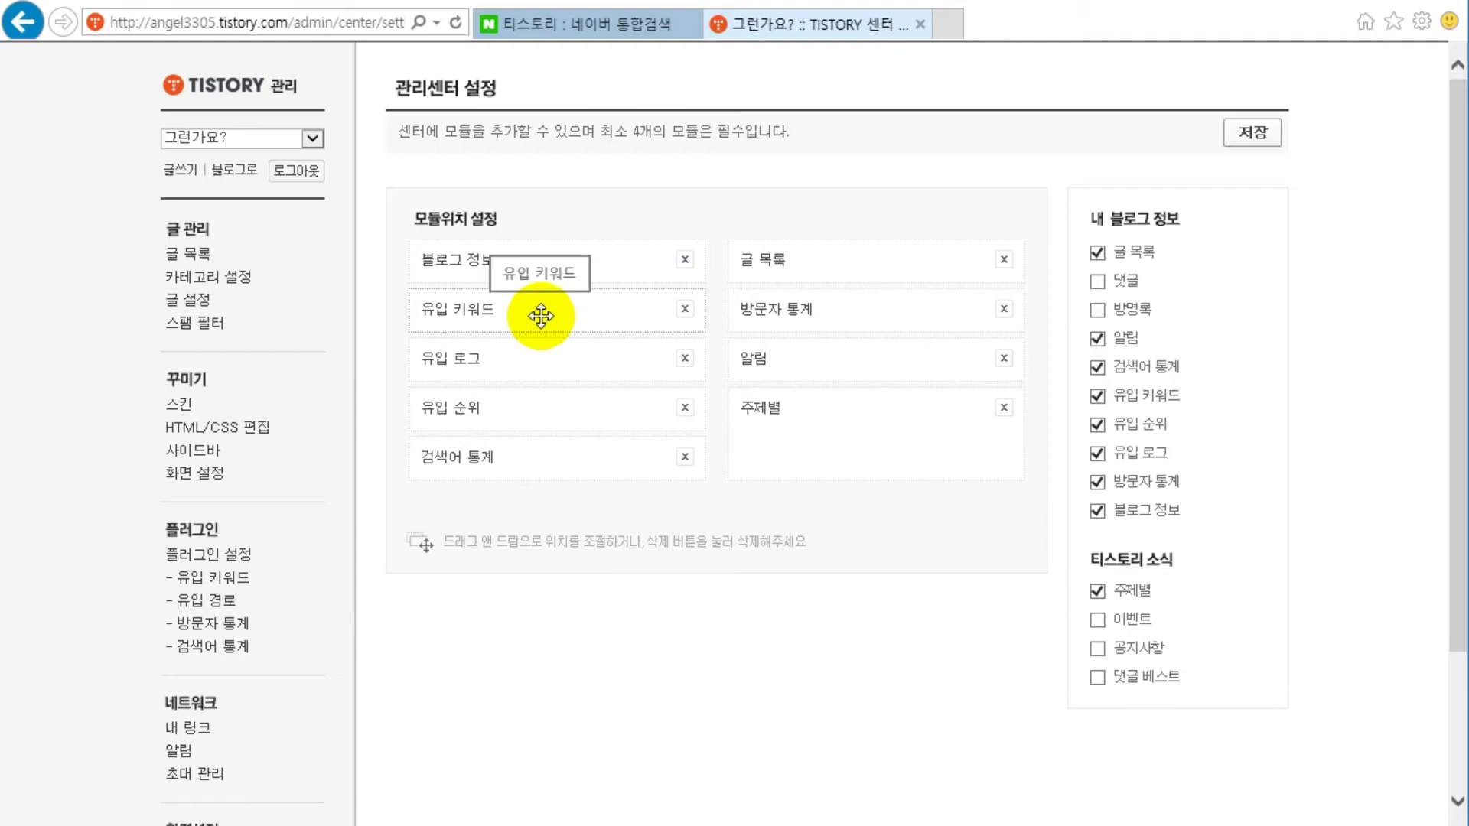
drag(541, 315, 475, 327)
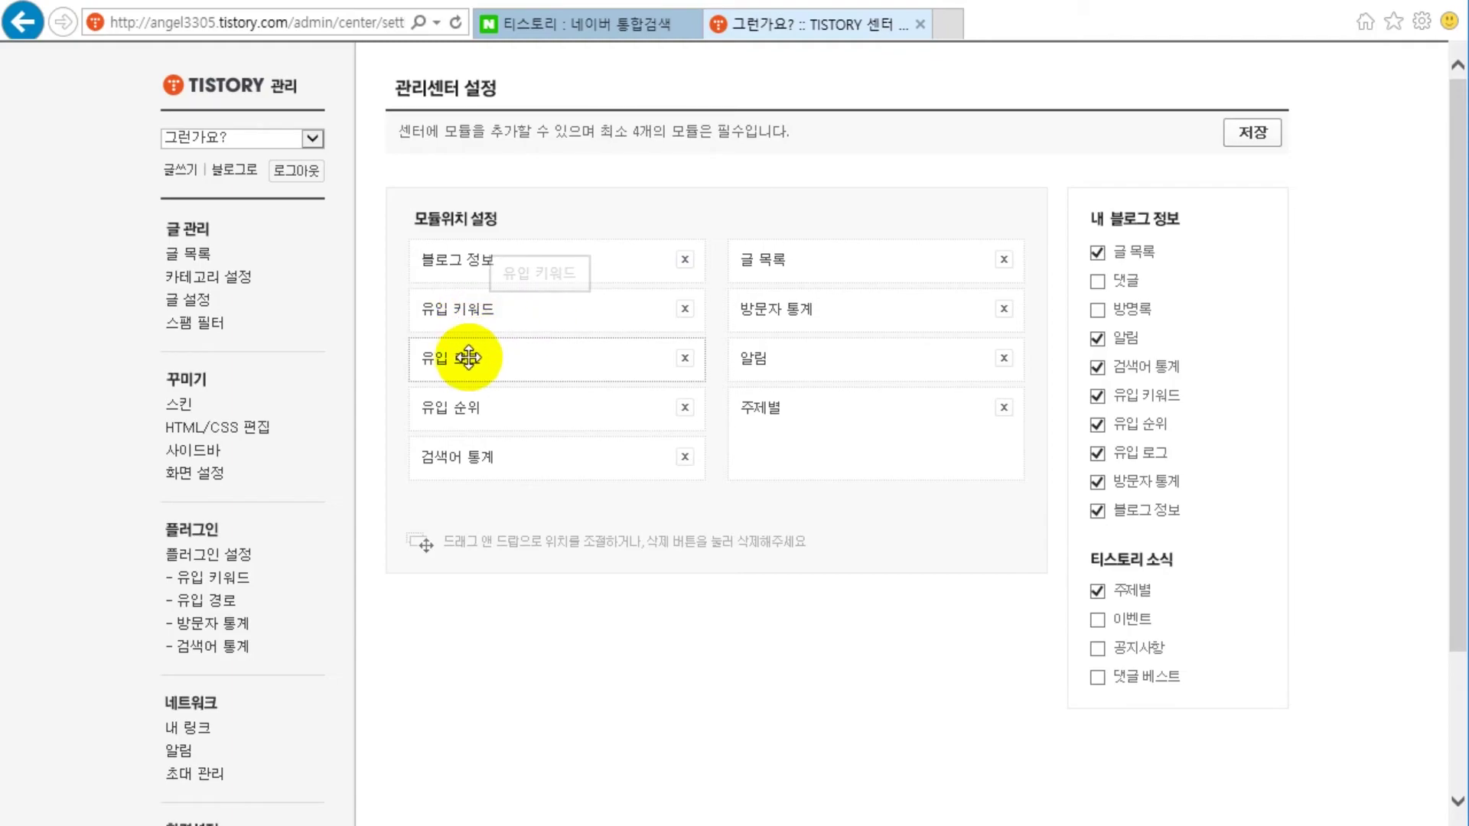
mouse_move(508, 410)
mouse_down()
mouse_move(485, 403)
mouse_move(482, 311)
mouse_move(492, 400)
mouse_move(563, 400)
mouse_move(524, 387)
mouse_up()
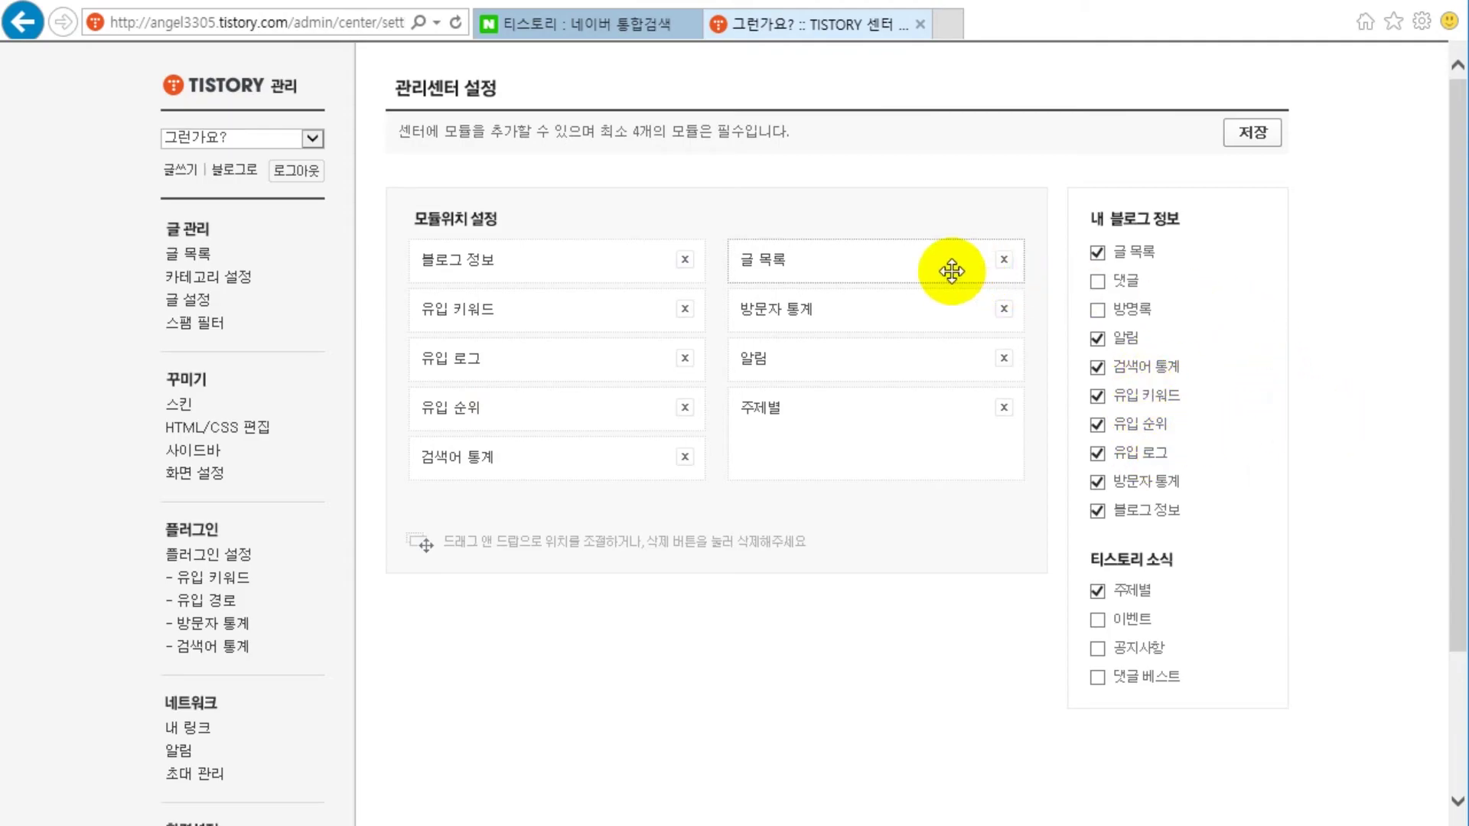
drag(604, 351, 518, 369)
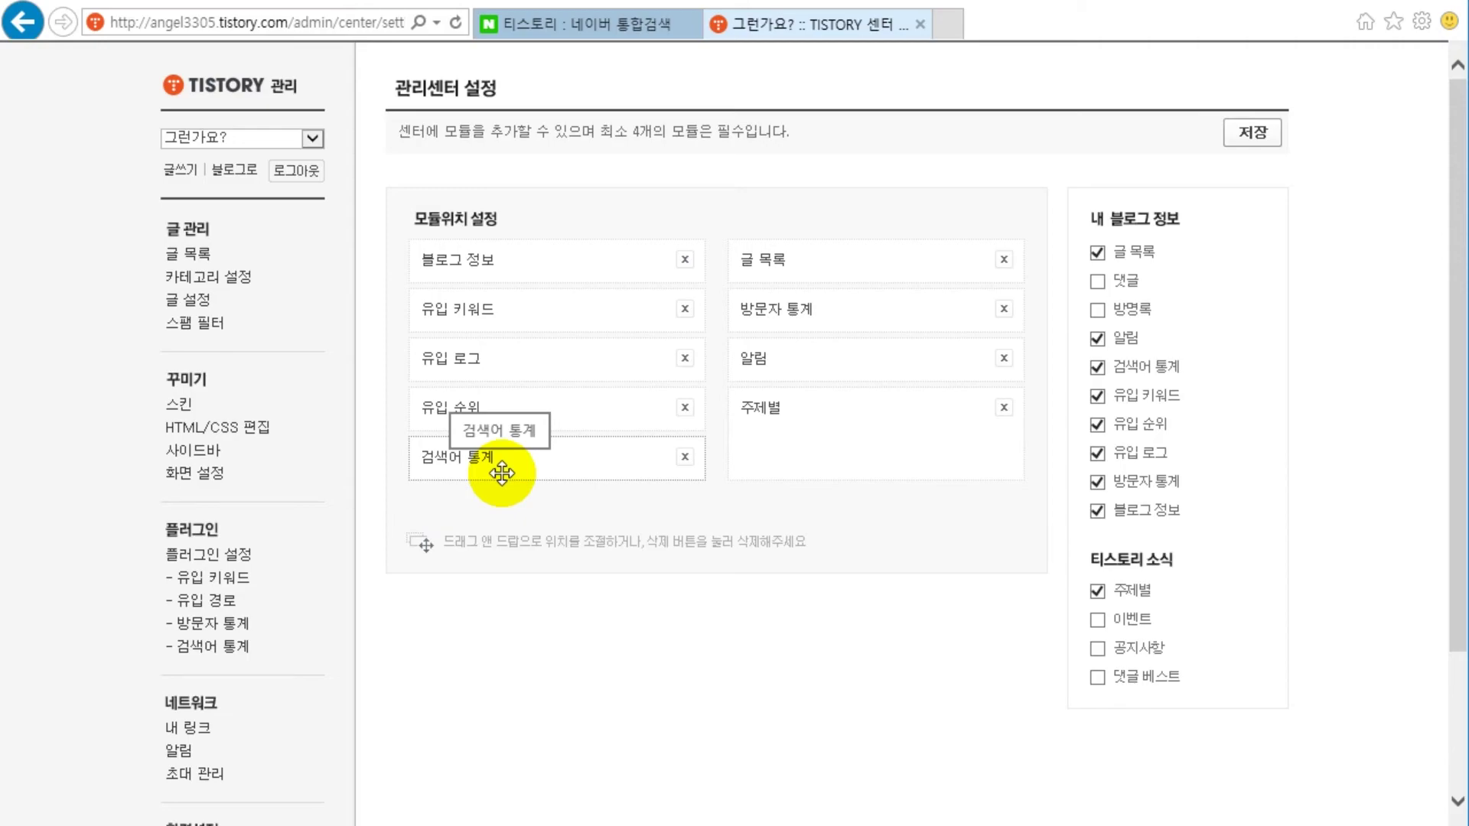
drag(501, 472, 534, 489)
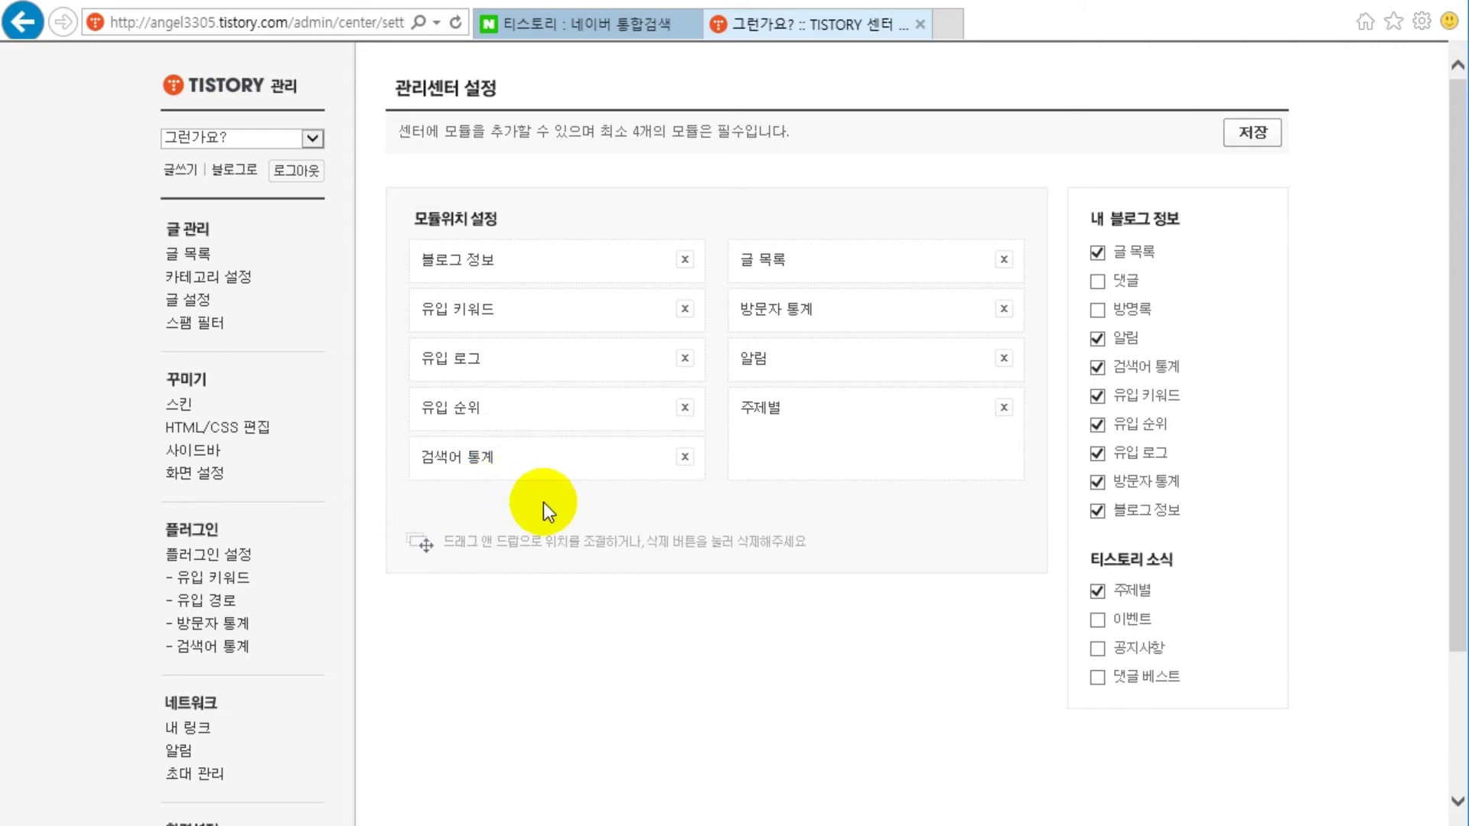
mouse_move(428, 475)
mouse_down()
mouse_move(410, 459)
mouse_move(483, 444)
mouse_move(425, 453)
mouse_up()
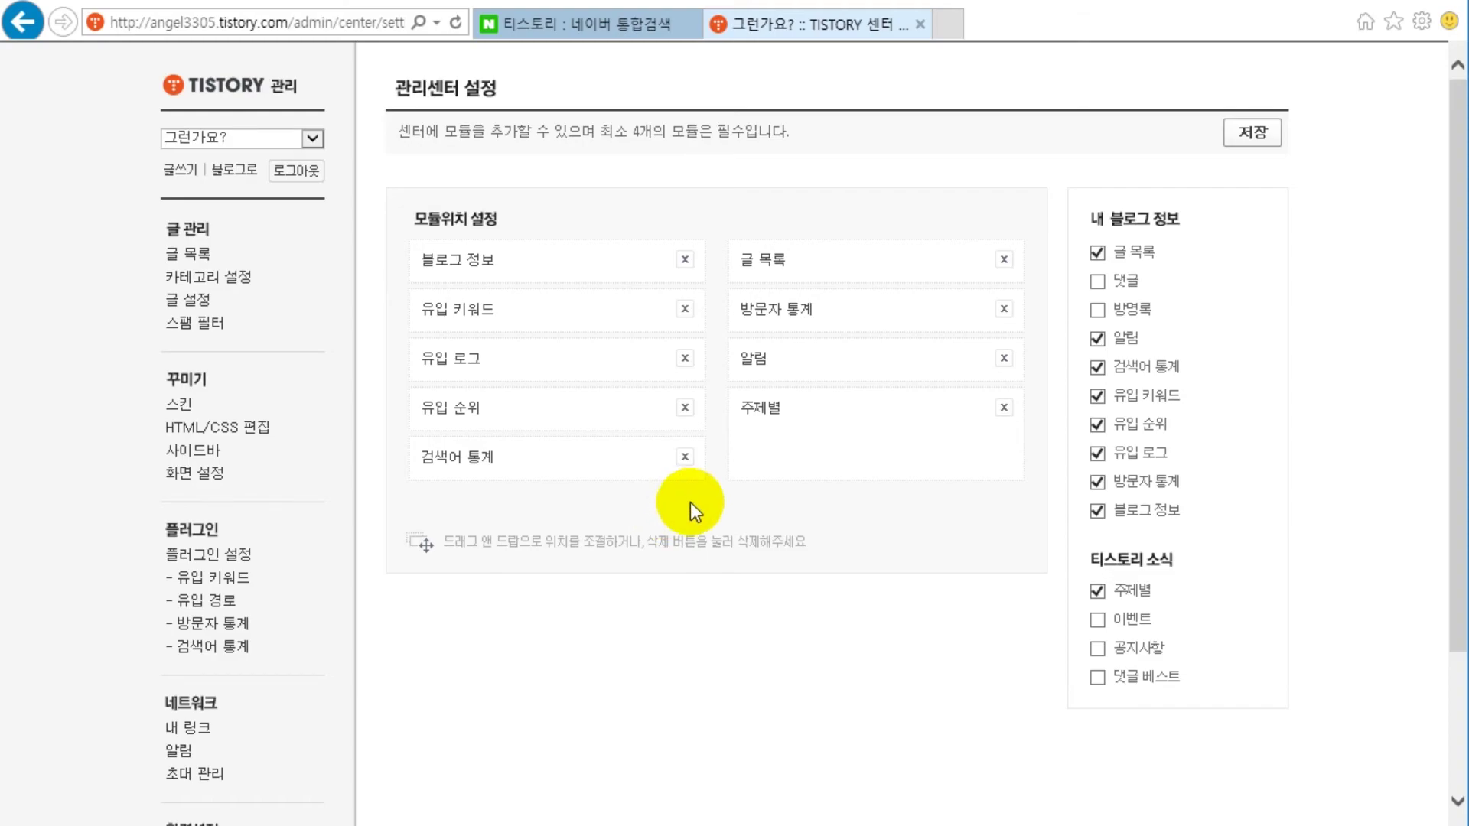
Remove the 검색어 통계 module and add the 공지사항 and 이벤트 modules to the layout
drag(676, 456, 704, 474)
click(683, 459)
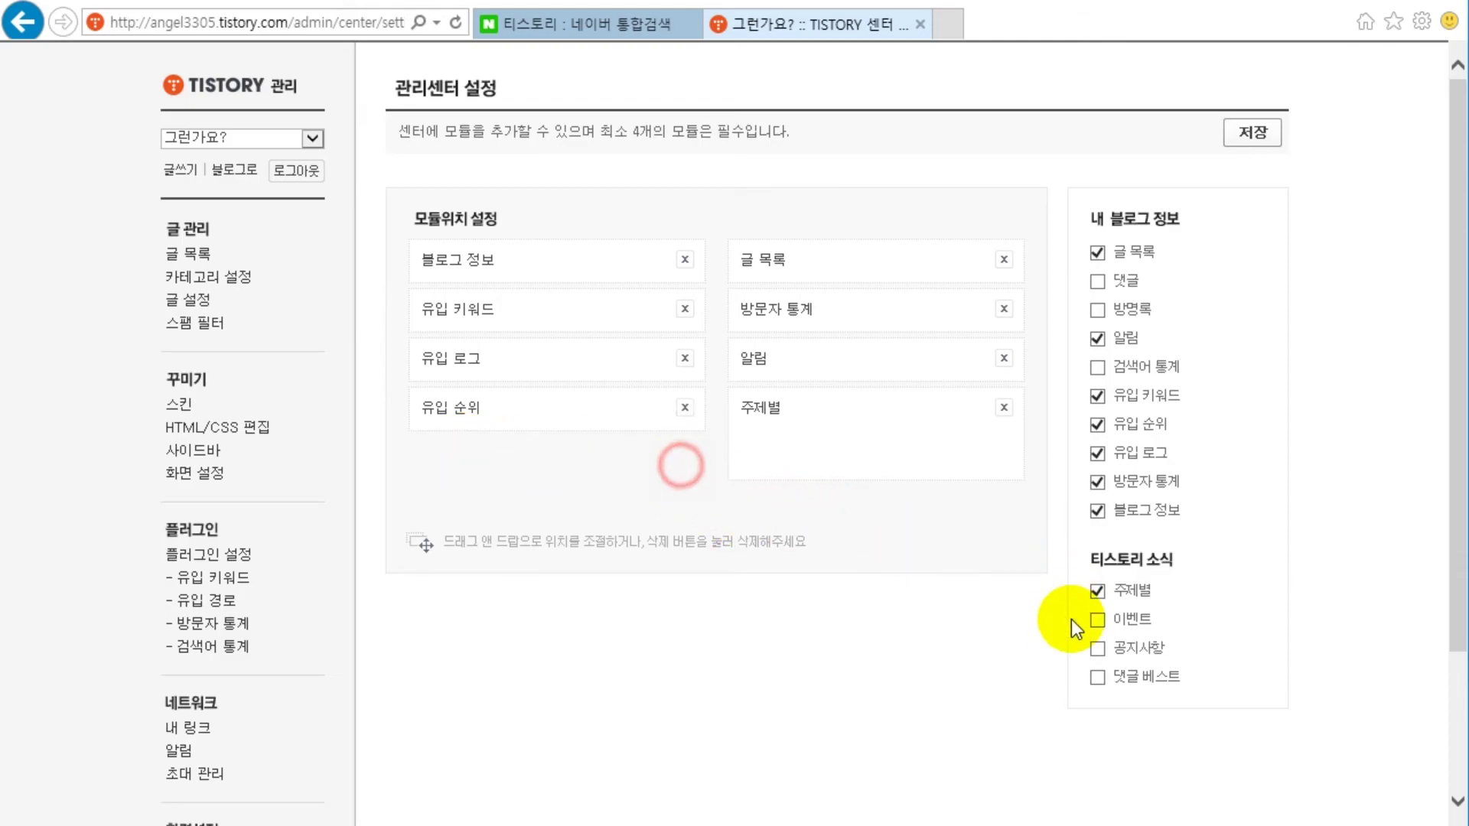
click(1097, 648)
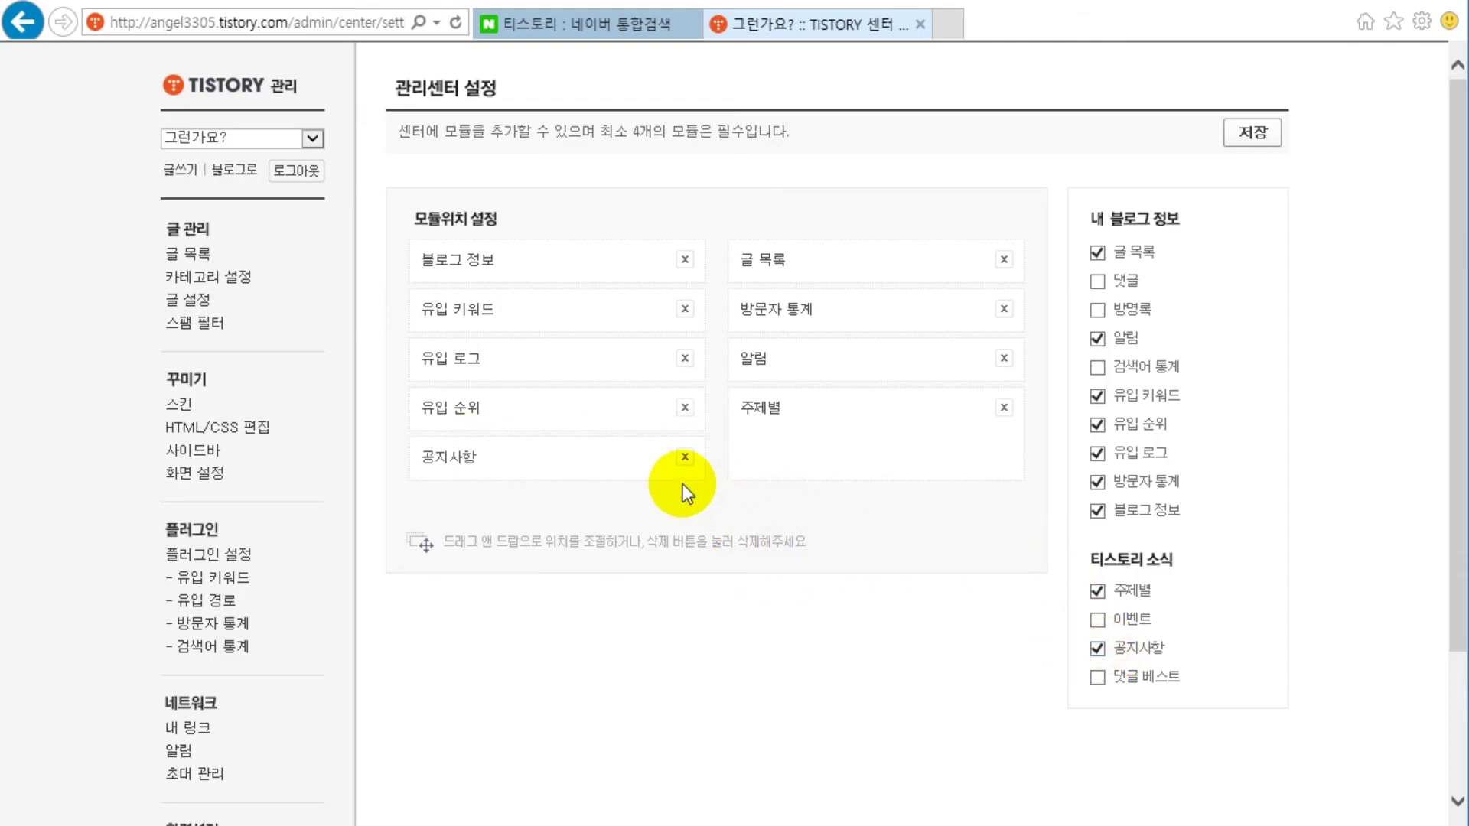
click(1096, 618)
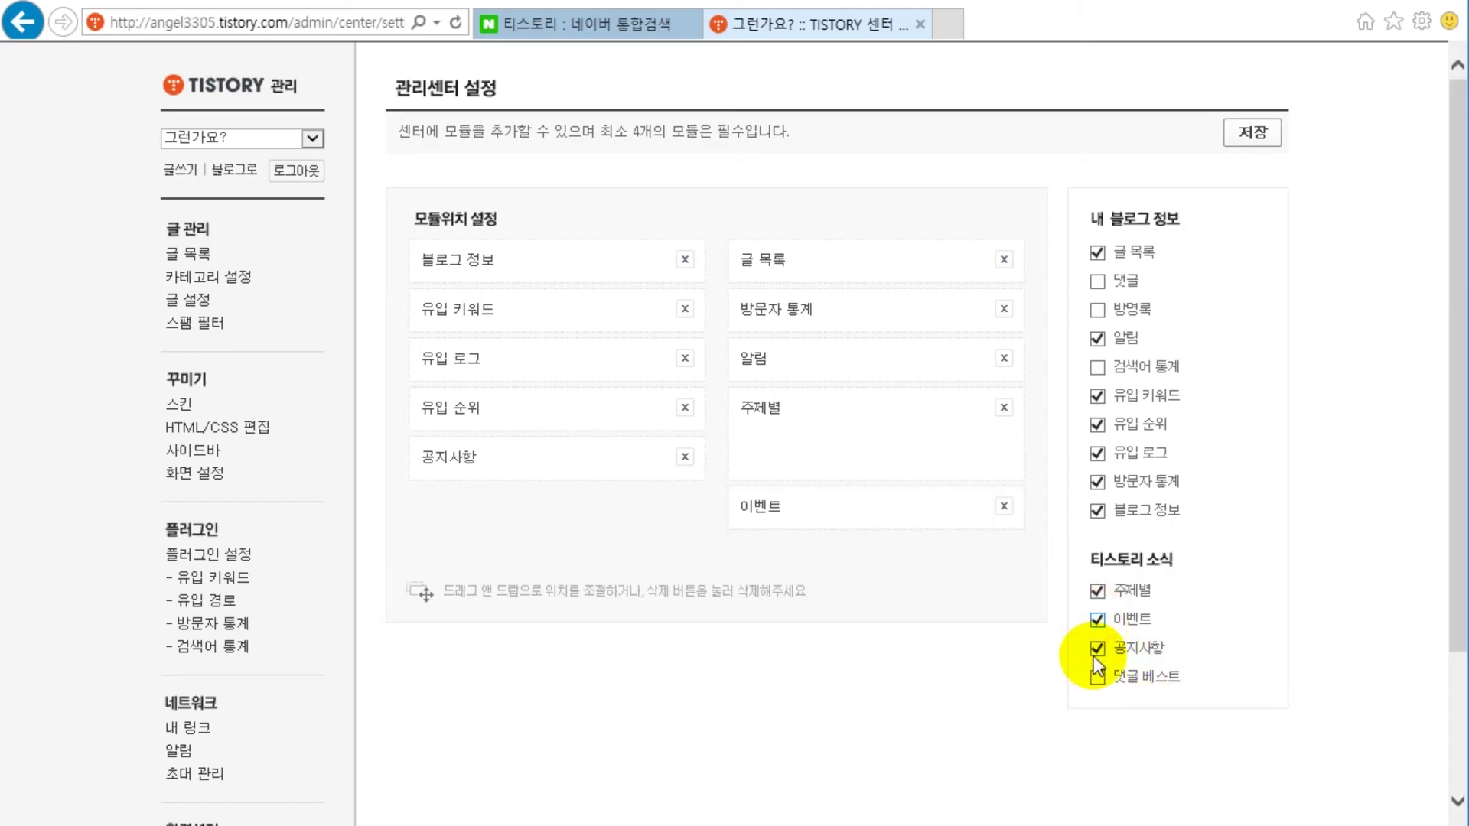
Add the 검색어 통계 module to the admin center layout and save the settings
click(1097, 369)
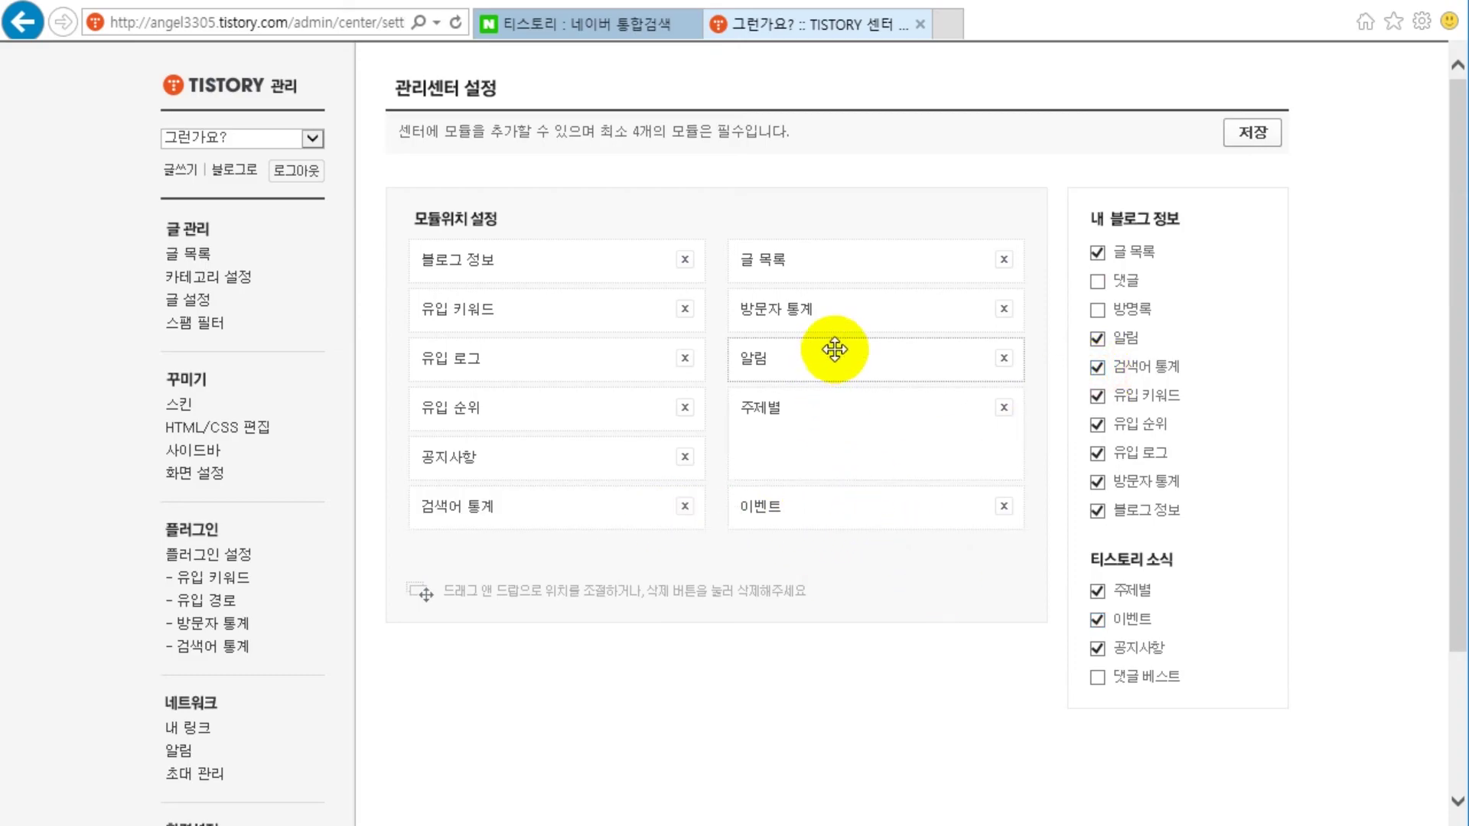
click(1331, 255)
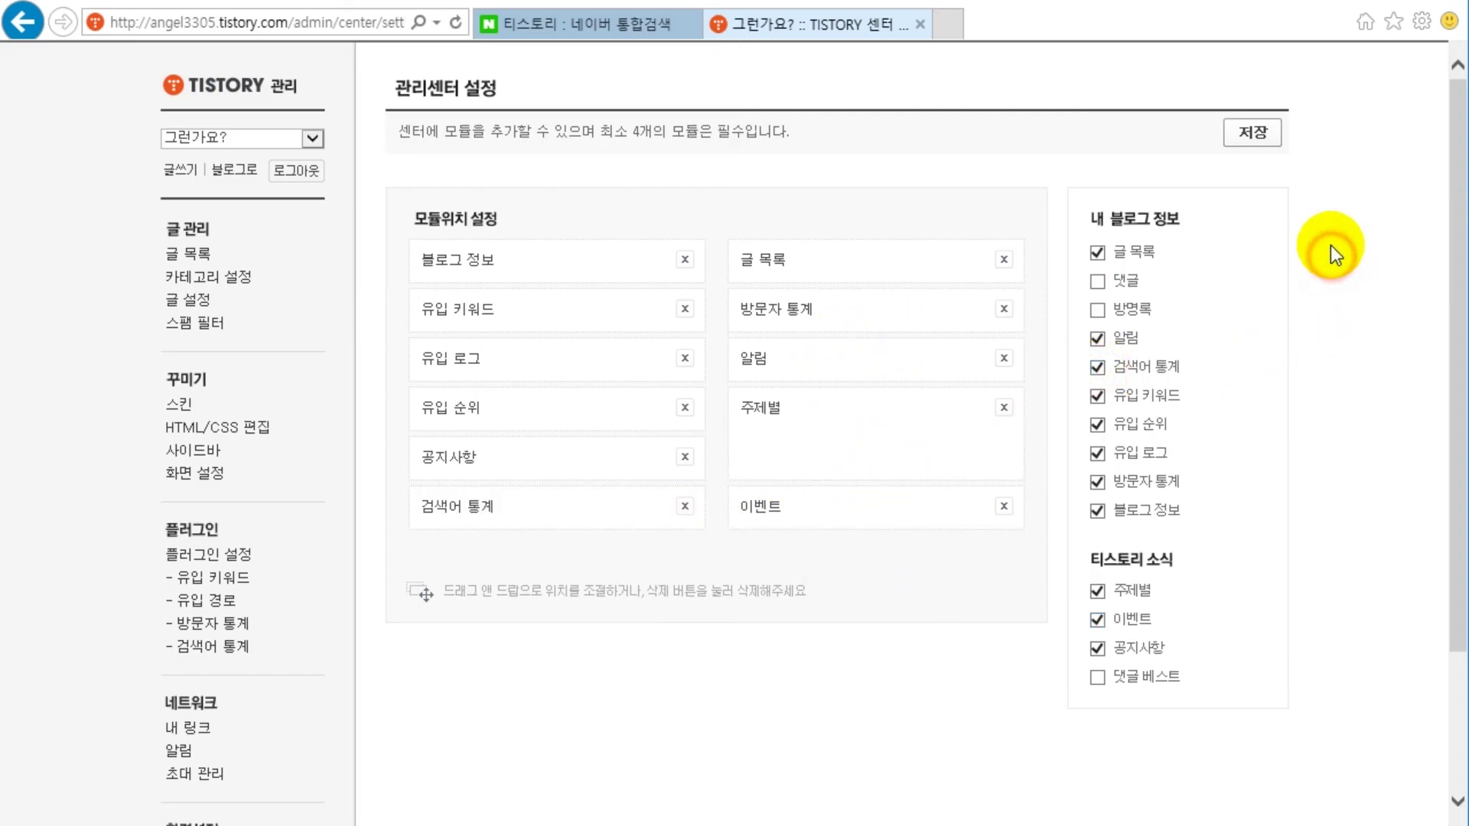
click(1255, 132)
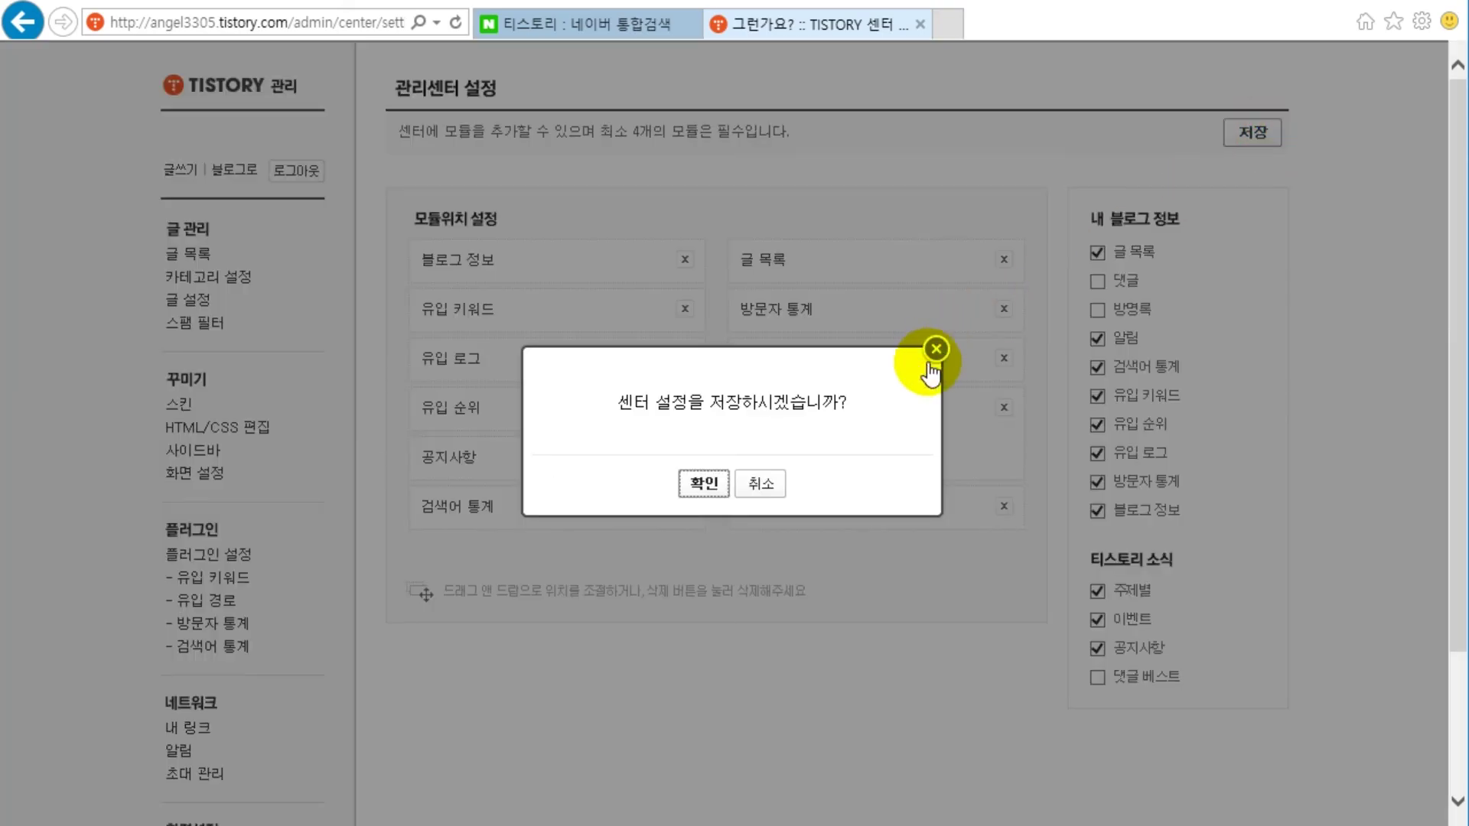
click(702, 477)
click(911, 505)
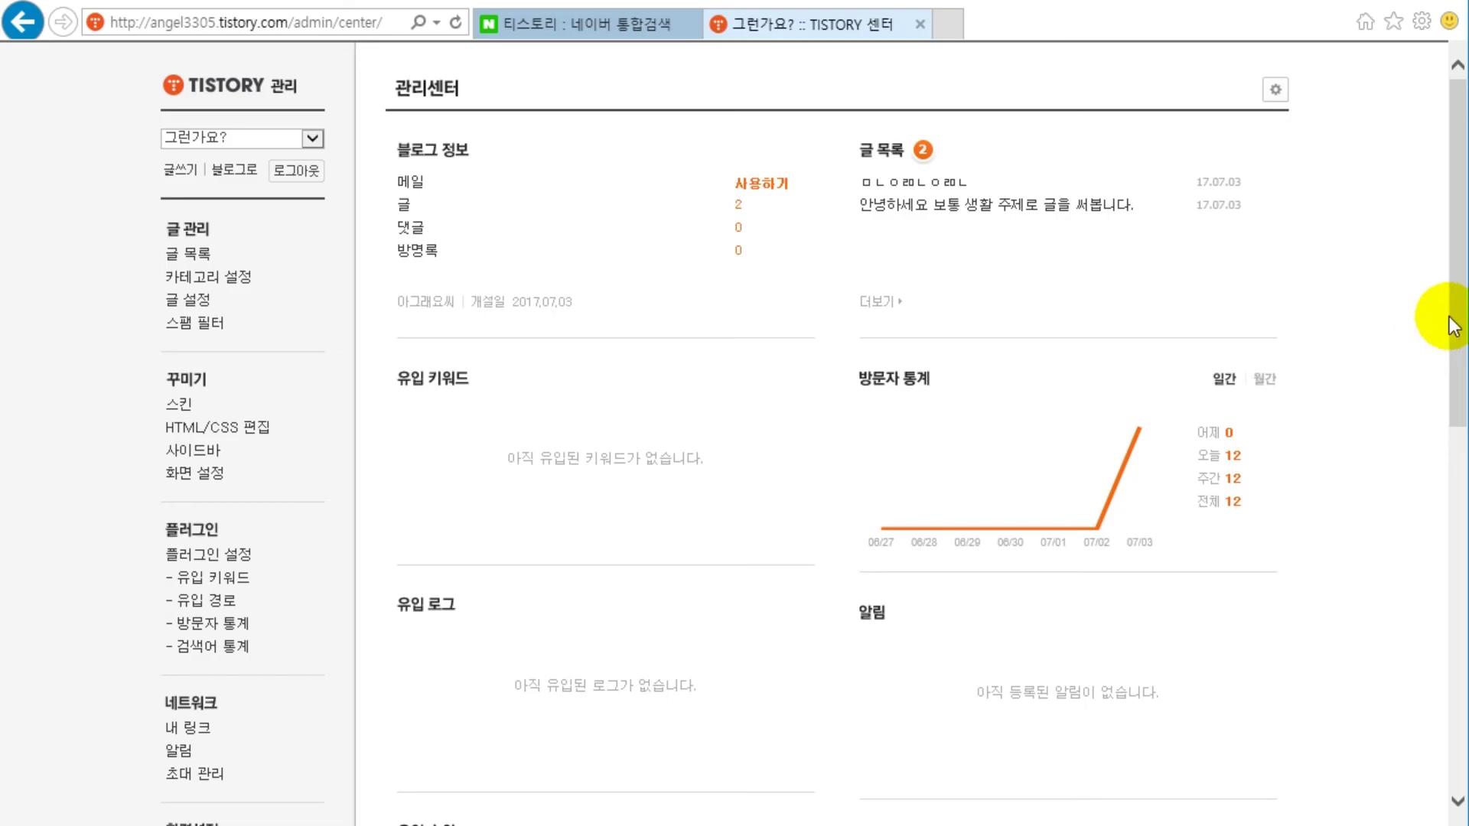
Examine the 블로그 정보 and 글 목록 modules on the admin center page, including the creation date and post dates
scroll(470, 581, down, 2)
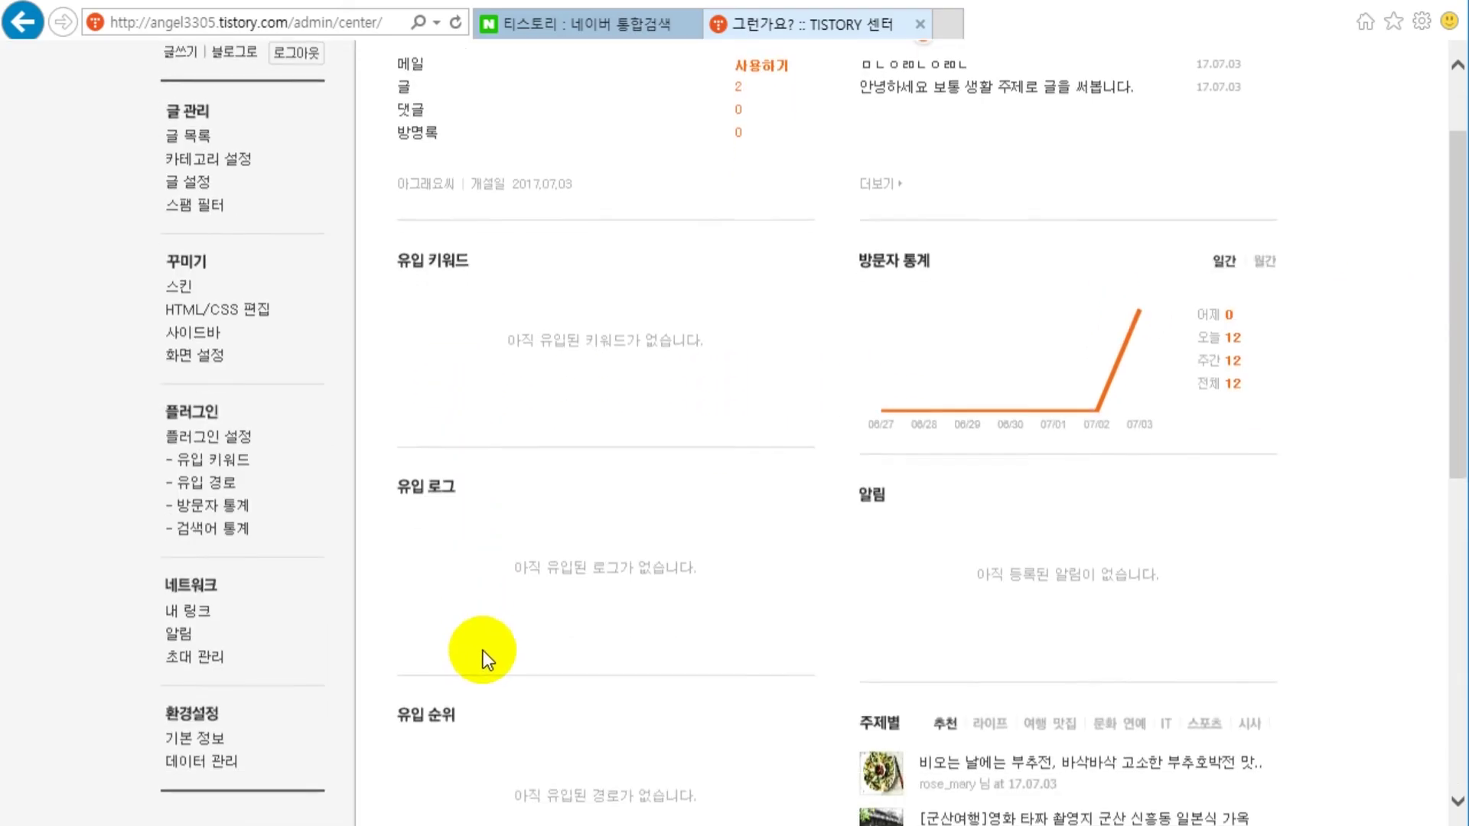
scroll(1140, 479, up, 2)
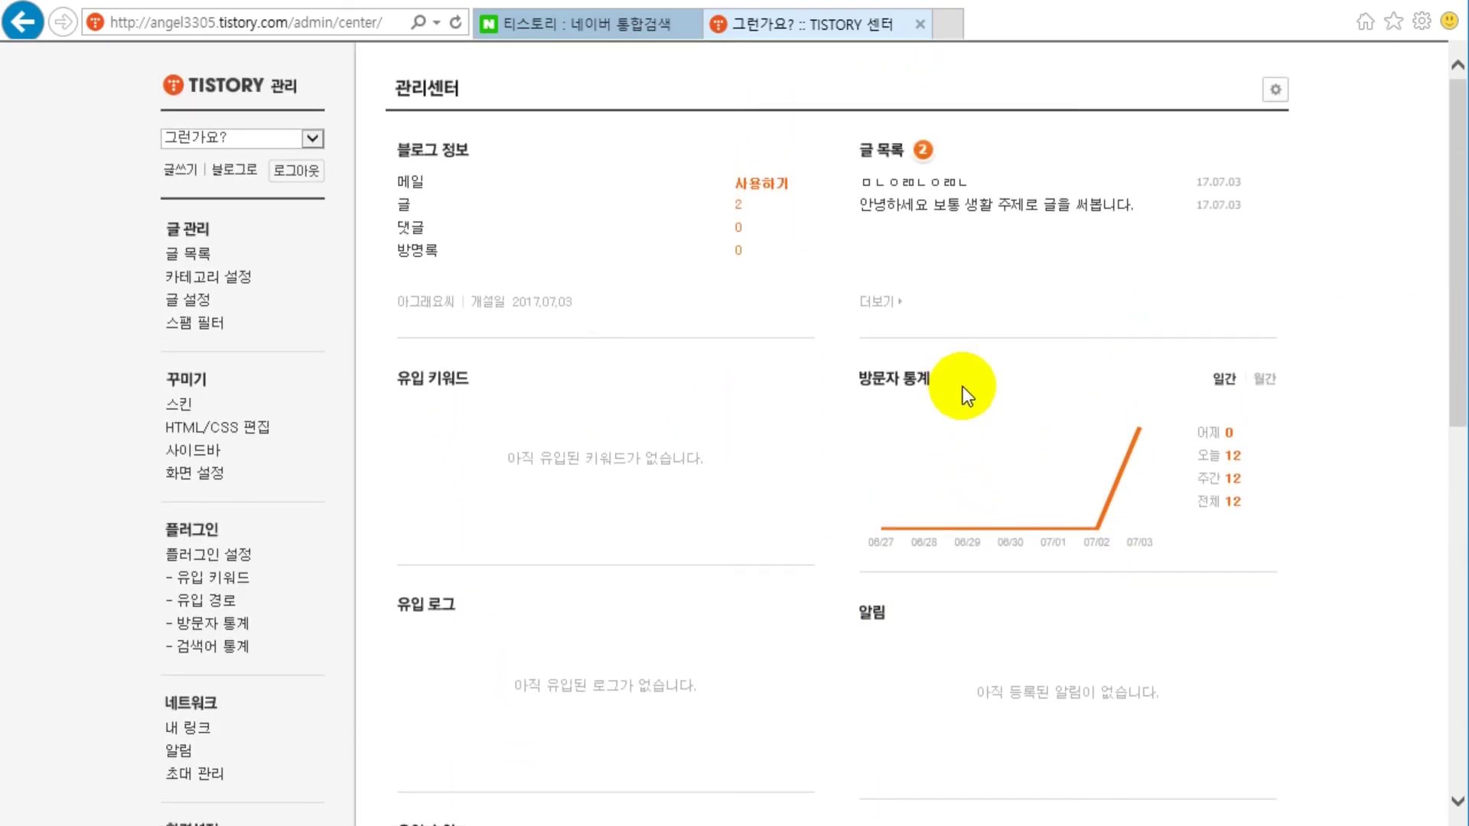
mouse_move(646, 325)
mouse_down()
mouse_move(485, 191)
mouse_move(522, 150)
mouse_move(513, 135)
mouse_move(663, 306)
mouse_up()
click(683, 317)
drag(523, 304, 576, 304)
click(712, 295)
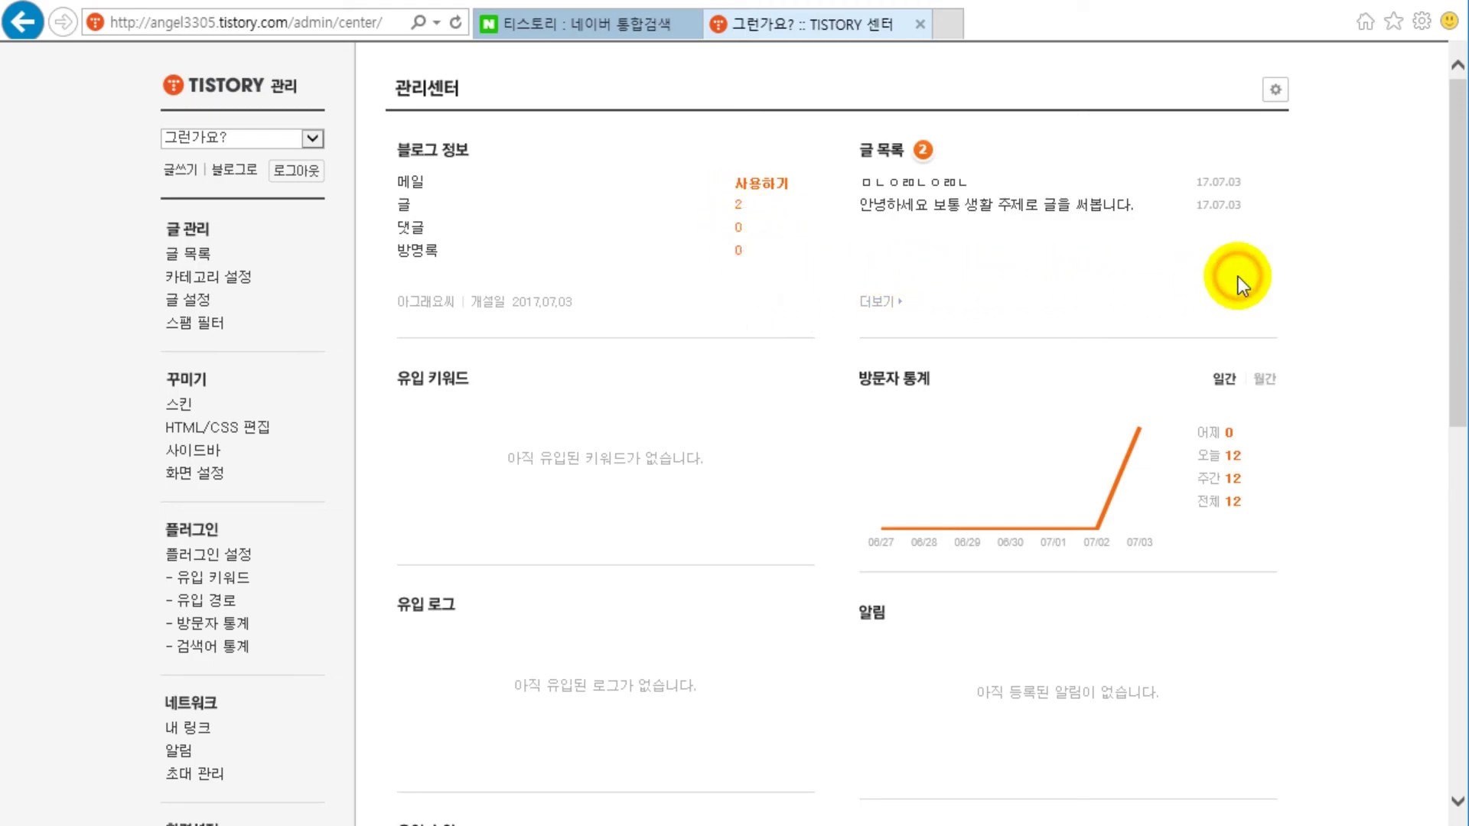
drag(974, 148, 1003, 318)
click(1187, 296)
drag(1201, 183, 1239, 191)
click(1219, 220)
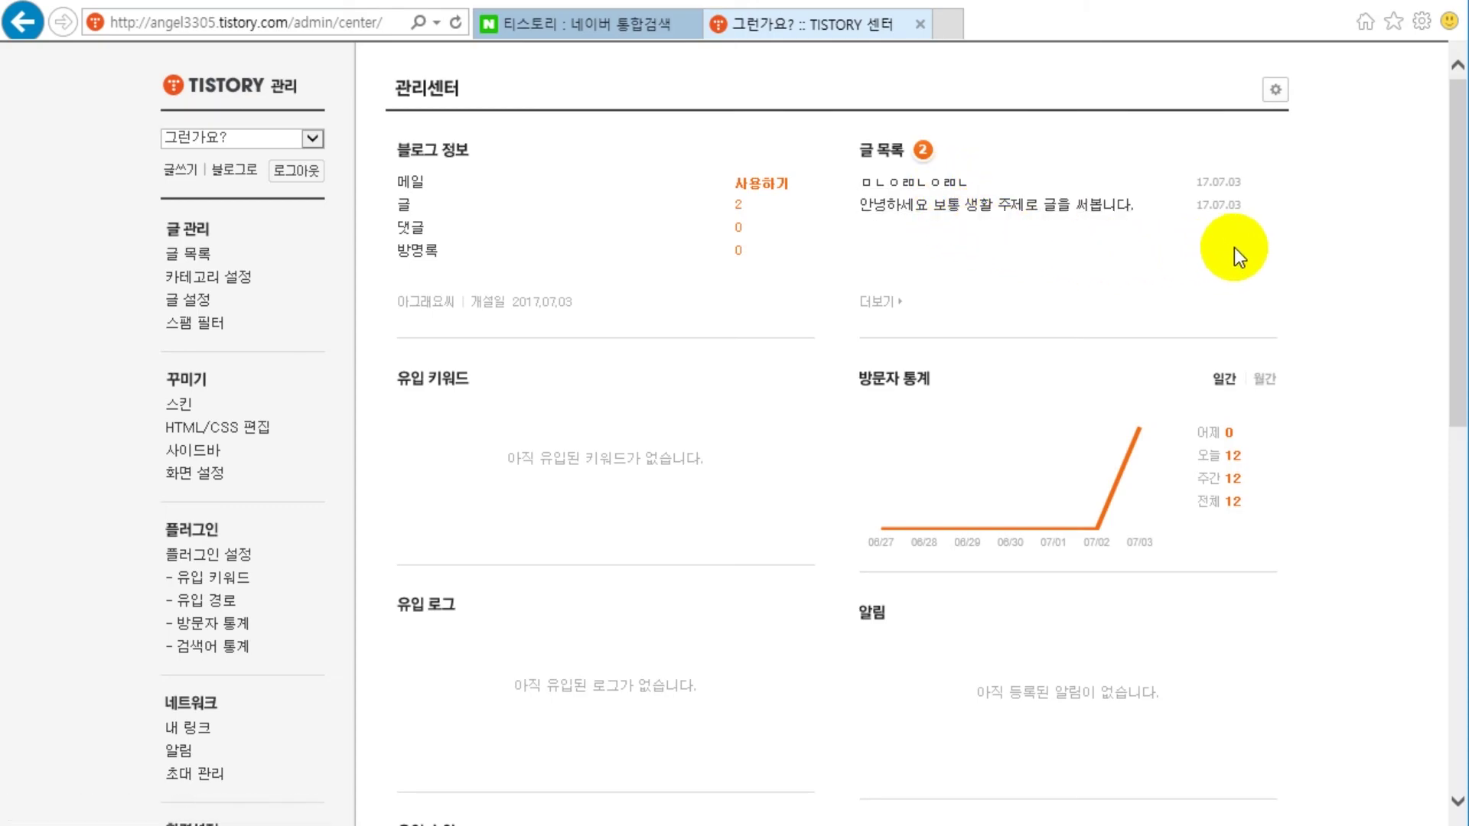
click(1261, 256)
click(1416, 352)
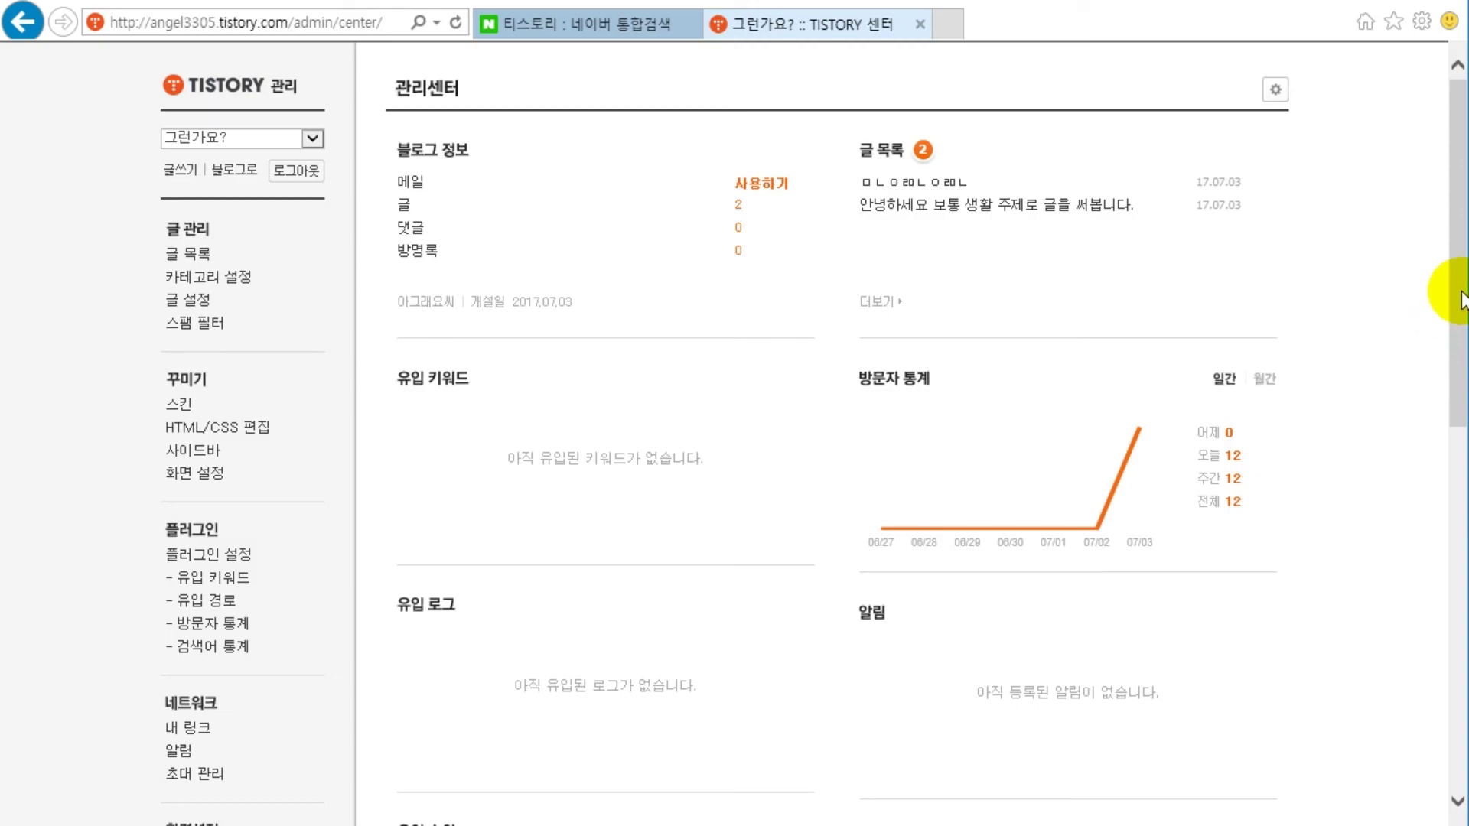
Review the remaining admin center modules, from 방문자 통계 and the 유입 modules down to 공지사항 and 이벤트
scroll(1011, 245, down, 3)
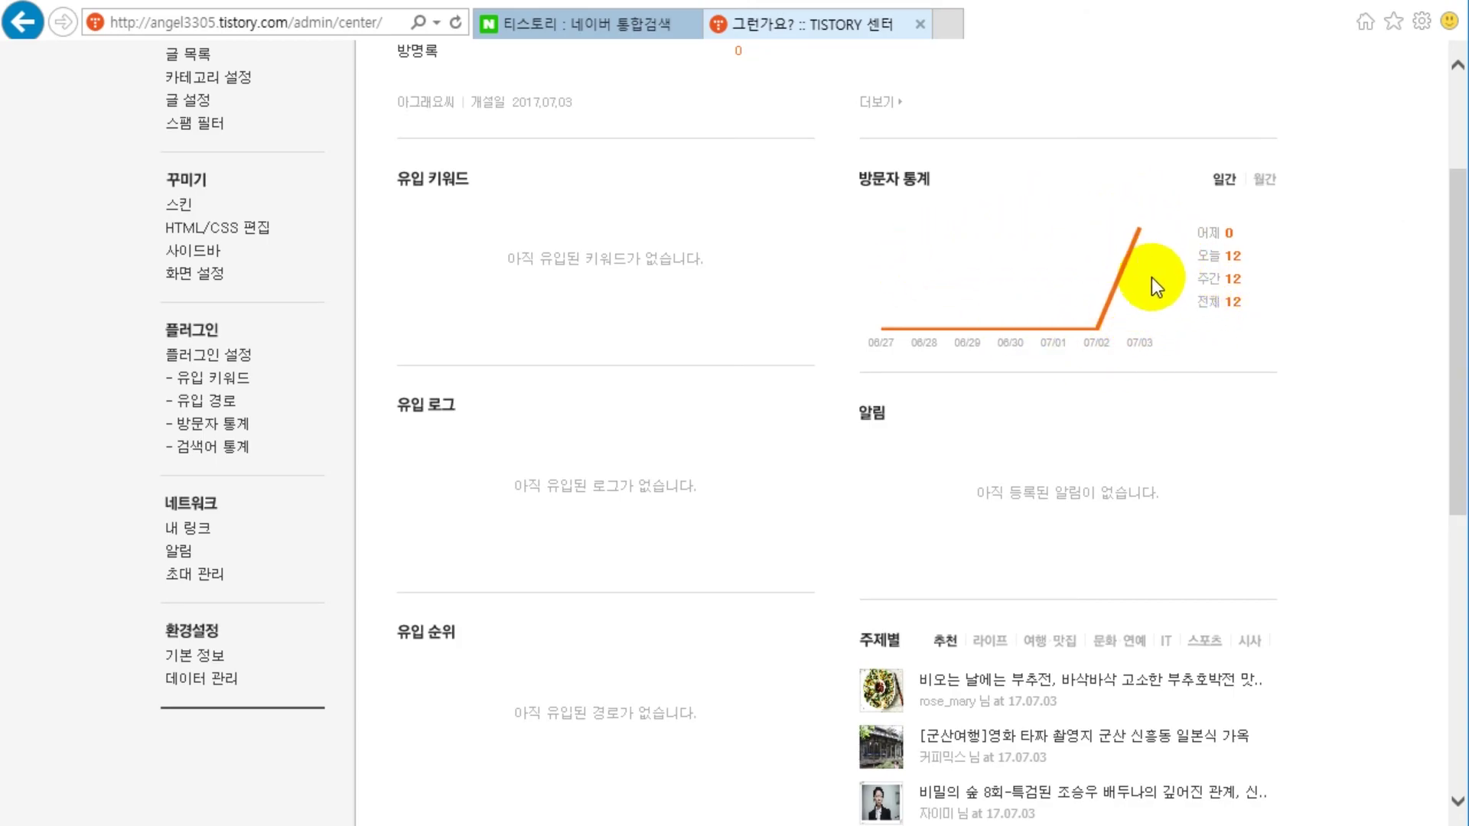
click(1159, 379)
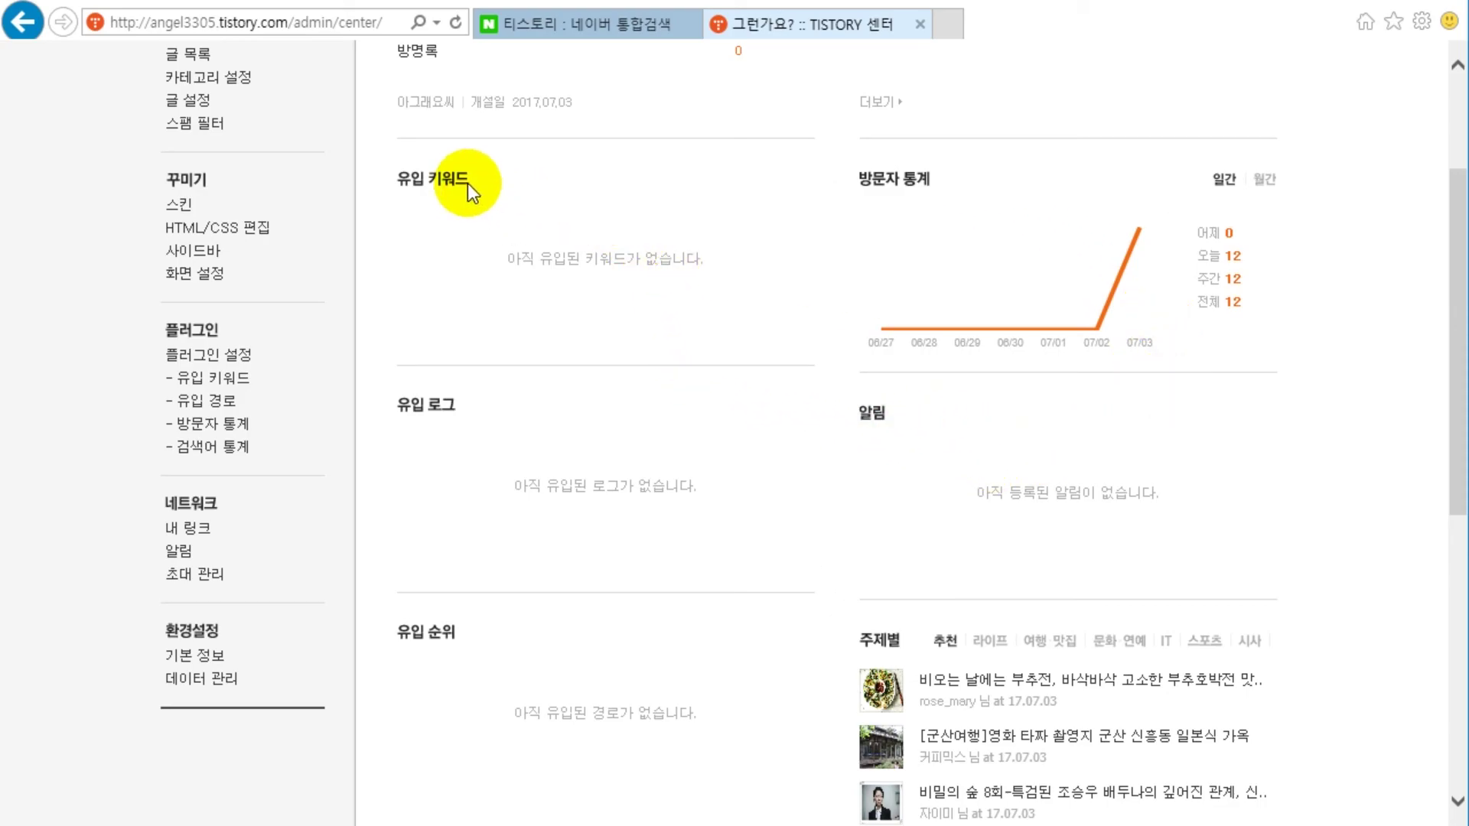
drag(485, 184, 649, 719)
click(728, 711)
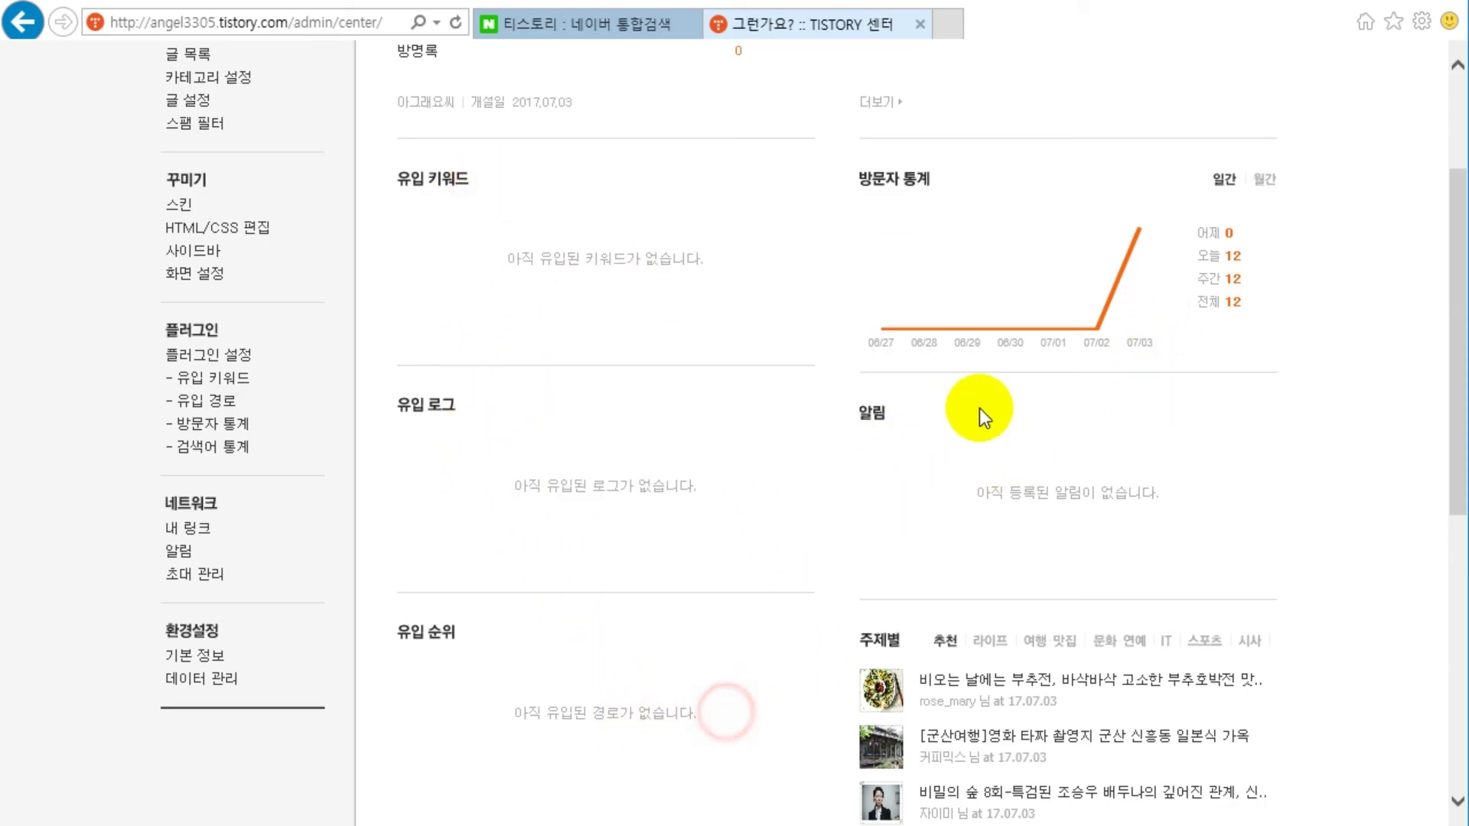
scroll(1144, 479, down, 7)
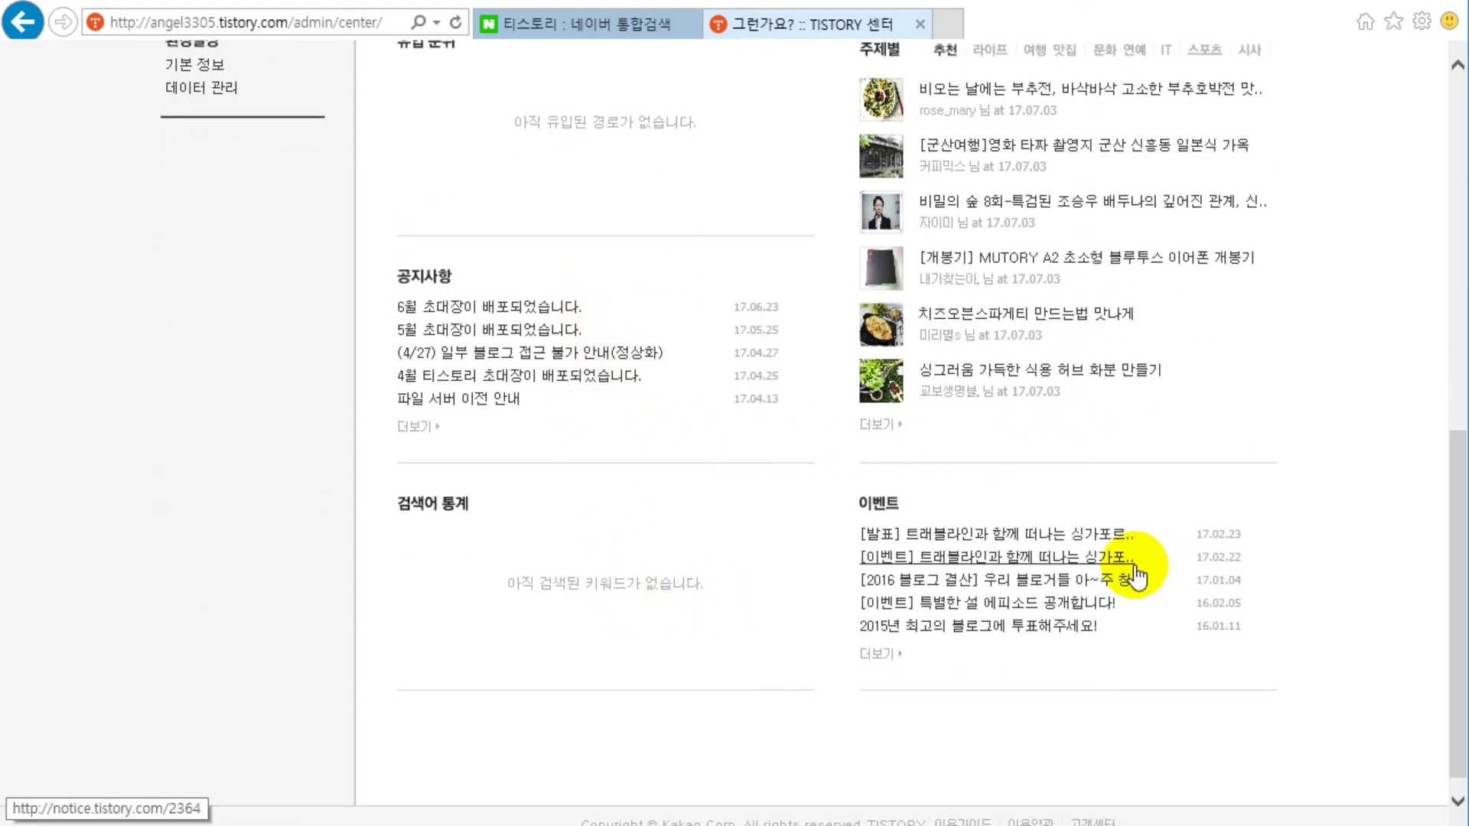
scroll(1160, 594, up, 3)
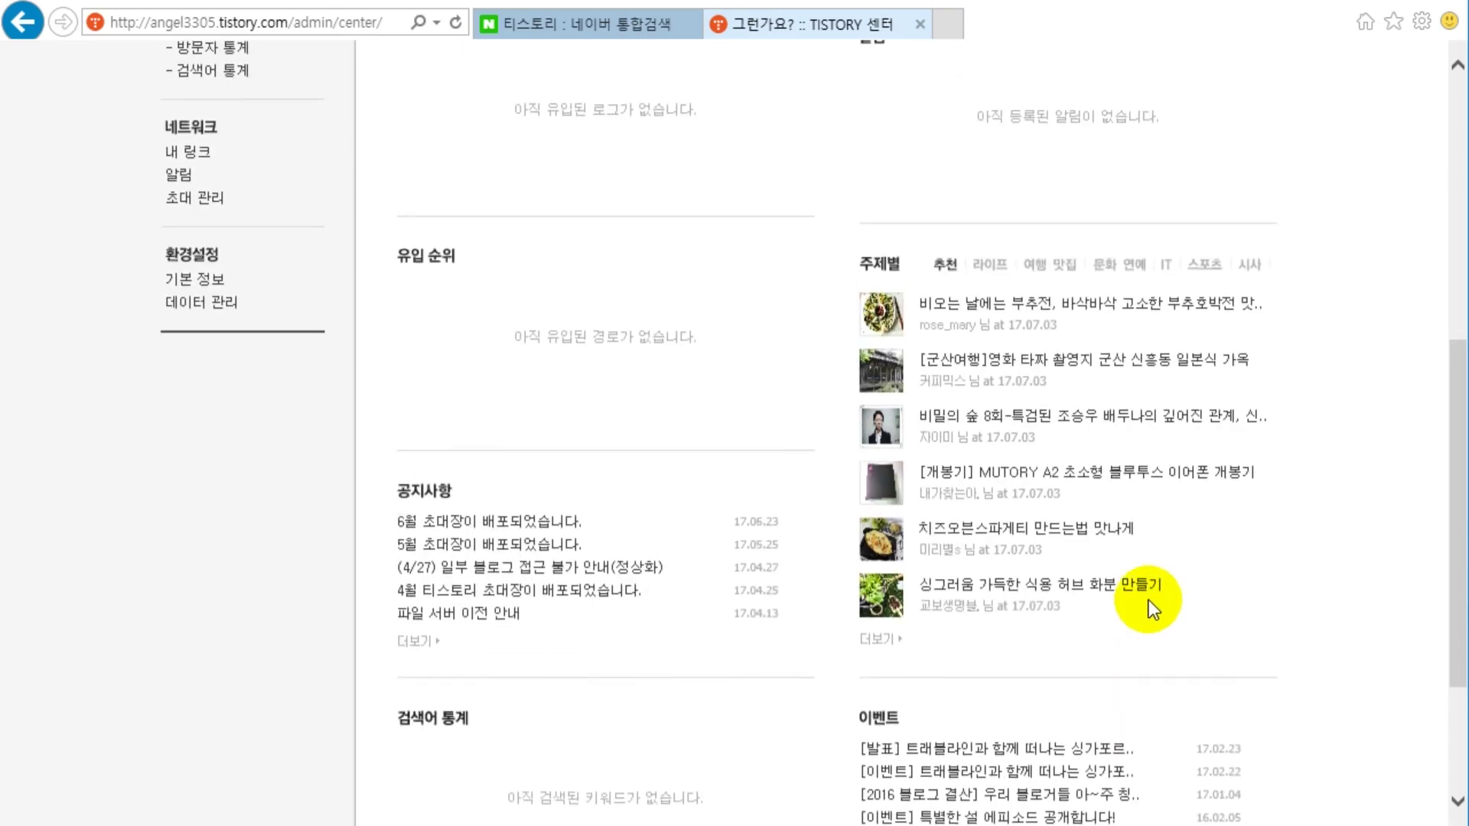
scroll(1147, 612, up, 2)
mouse_move(1450, 527)
mouse_down()
mouse_move(1449, 367)
mouse_move(1450, 590)
mouse_move(1452, 263)
mouse_up()
click(1328, 243)
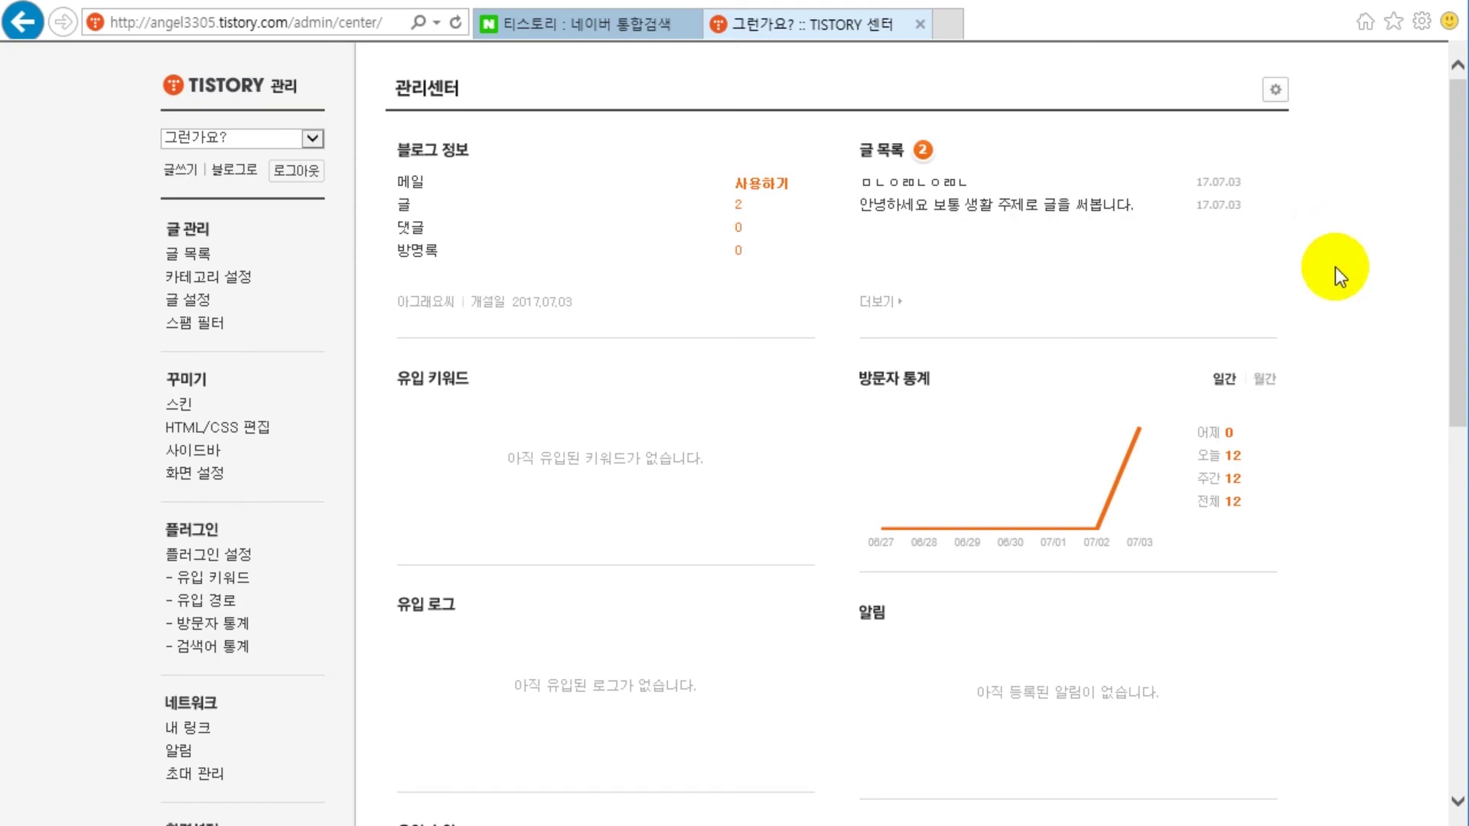
Remove the 이벤트 and 공지사항 modules in the admin center settings and save the layout
click(1275, 90)
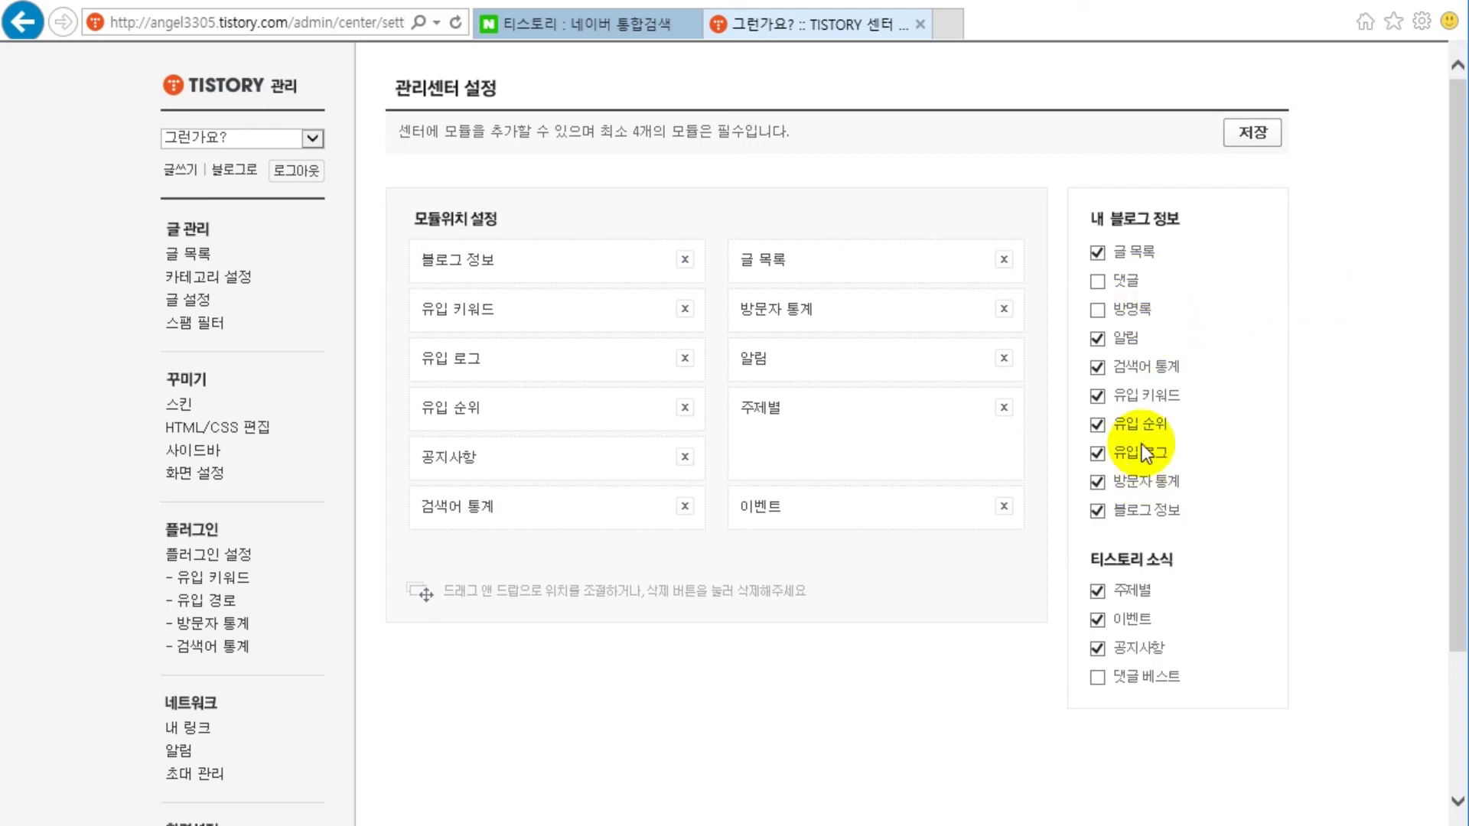
click(1097, 620)
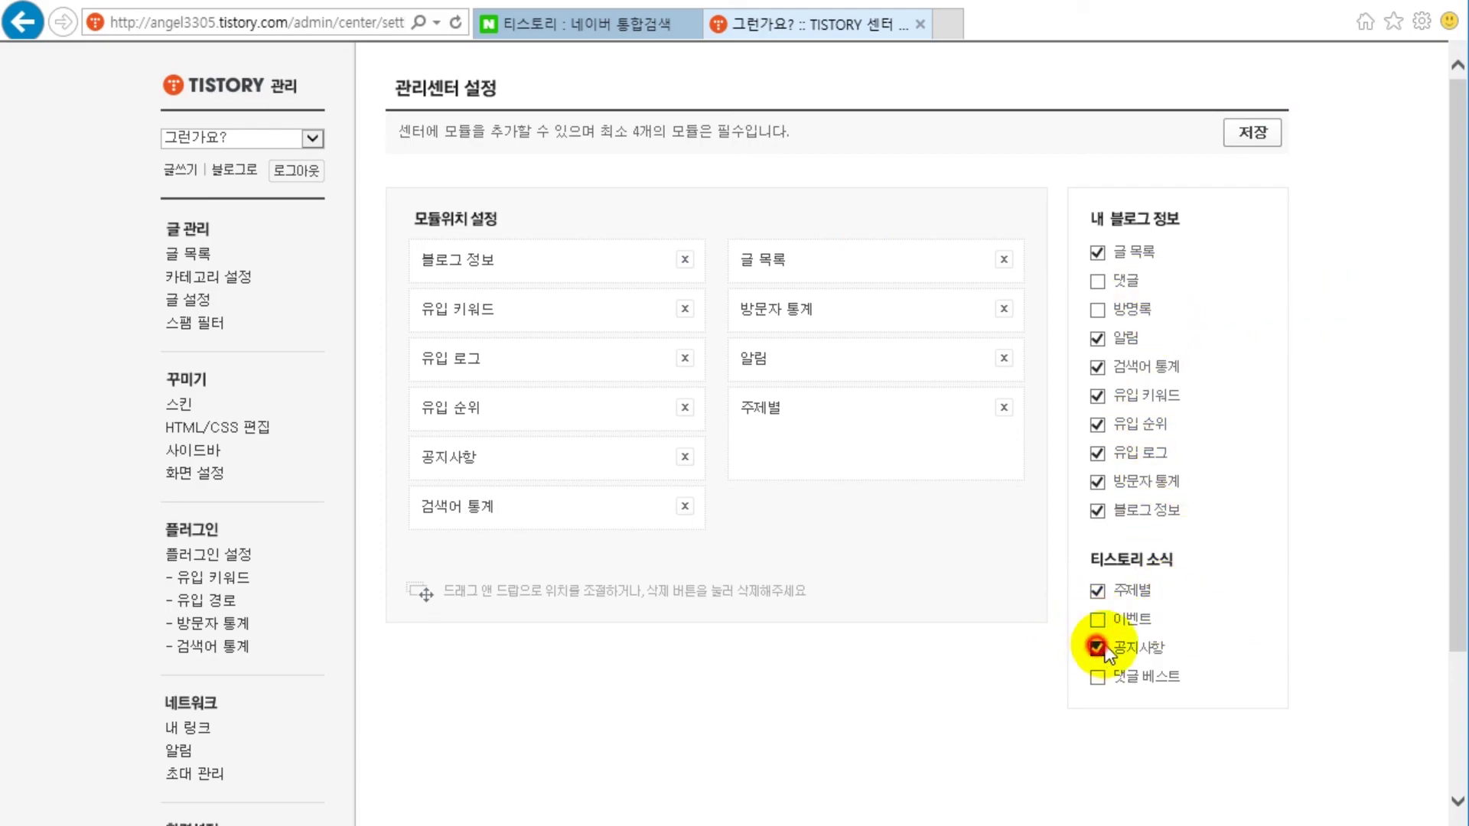
click(1096, 647)
click(1259, 133)
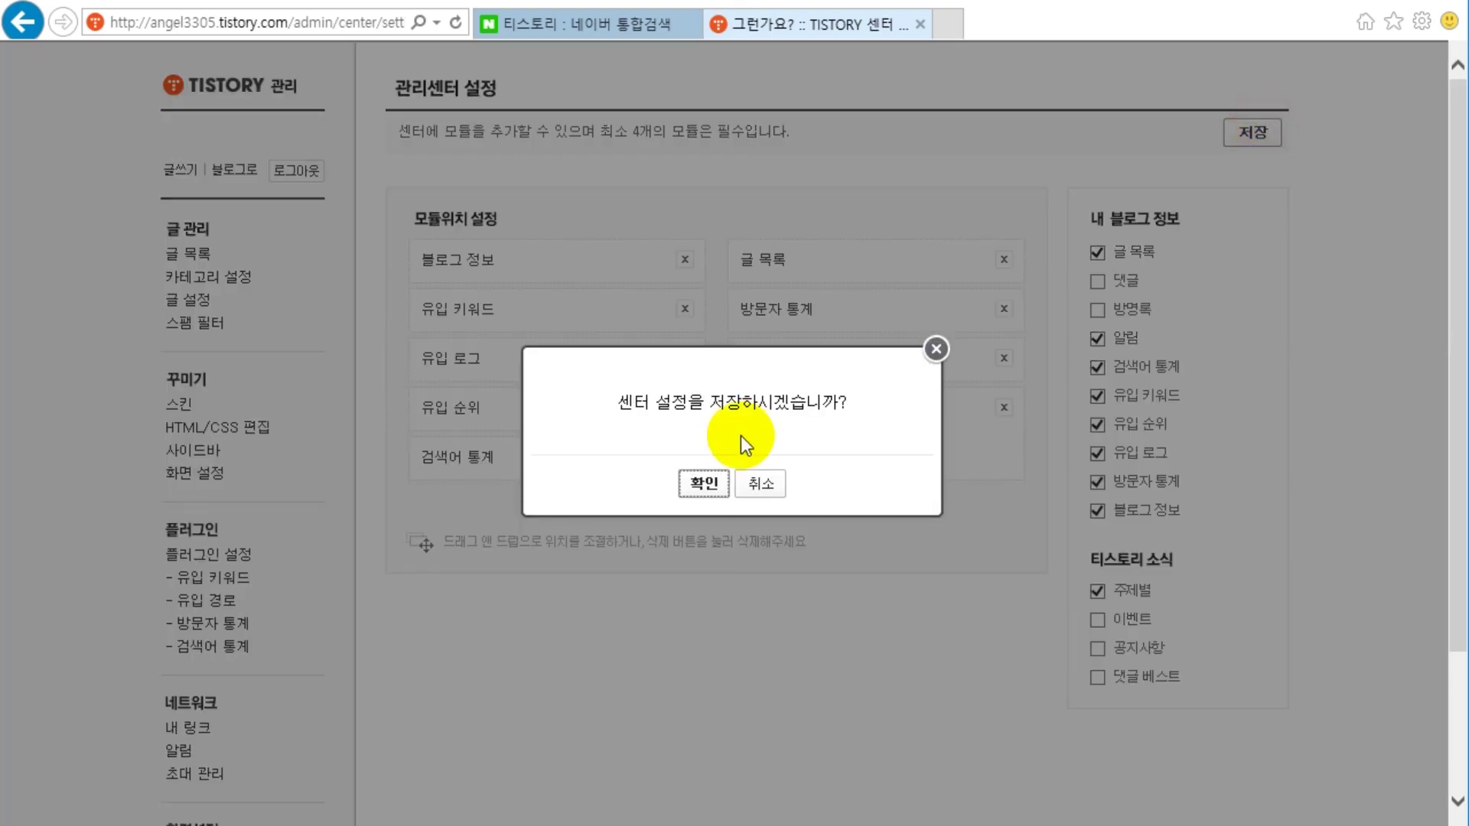
click(703, 482)
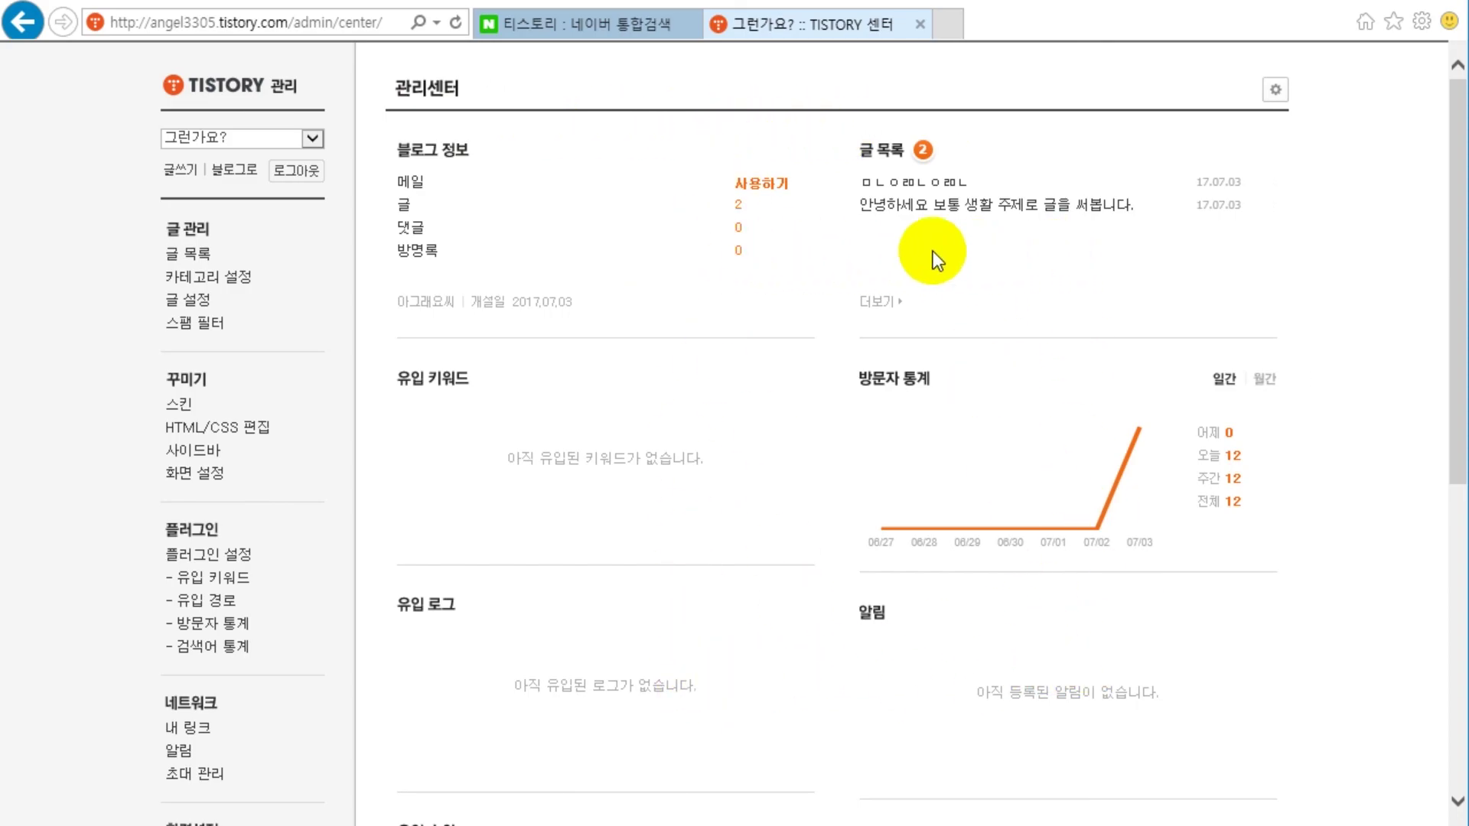
click(724, 586)
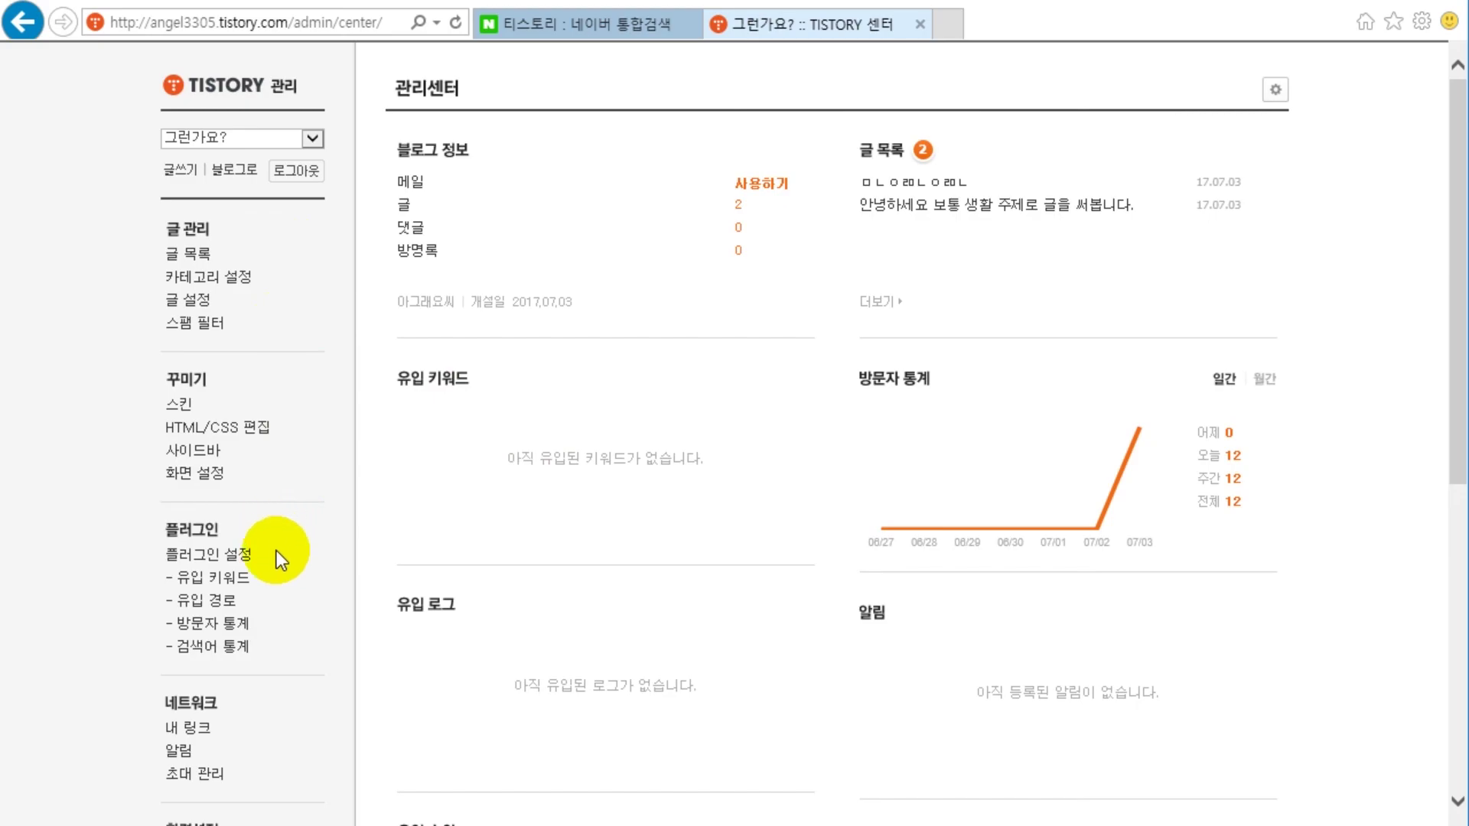
scroll(265, 682, down, 2)
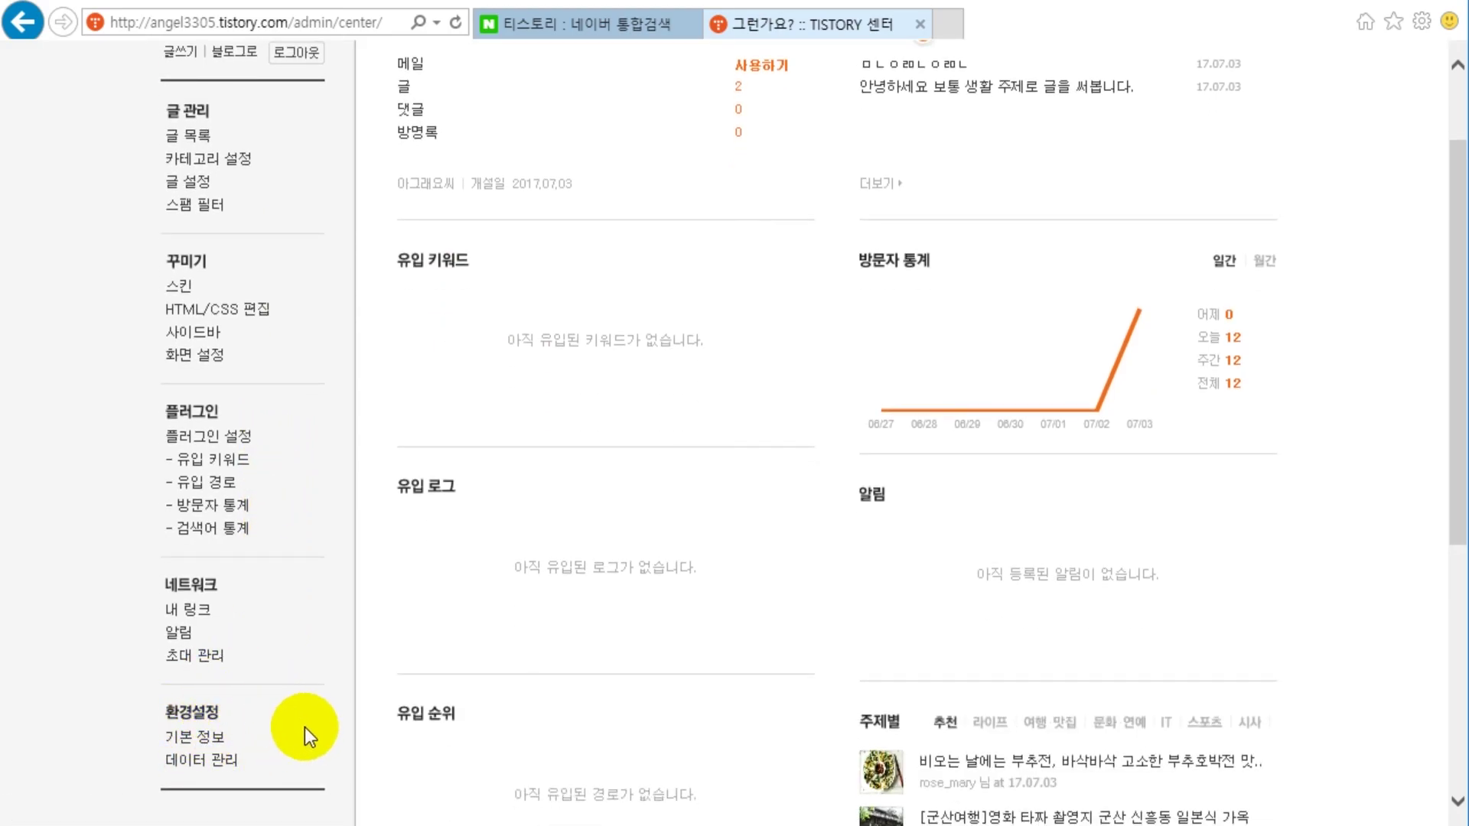
scroll(306, 727, up, 2)
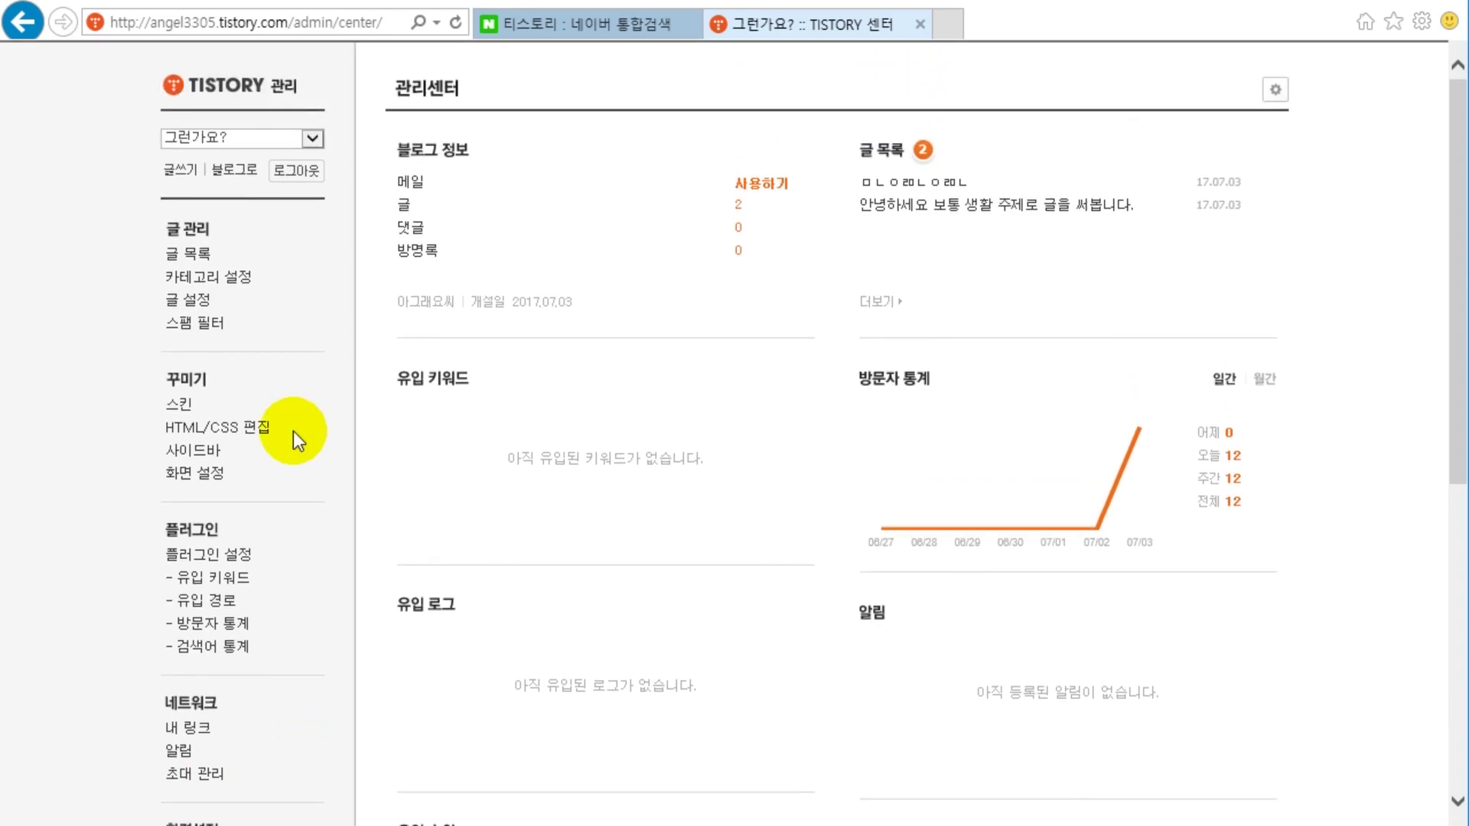